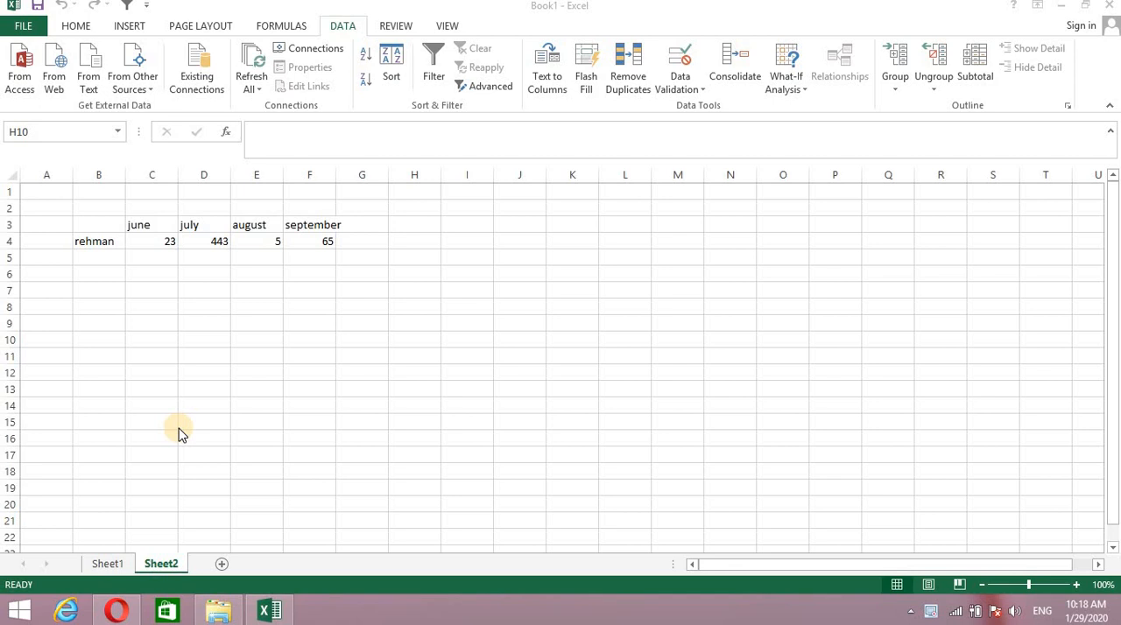
pyautogui.click(732, 69)
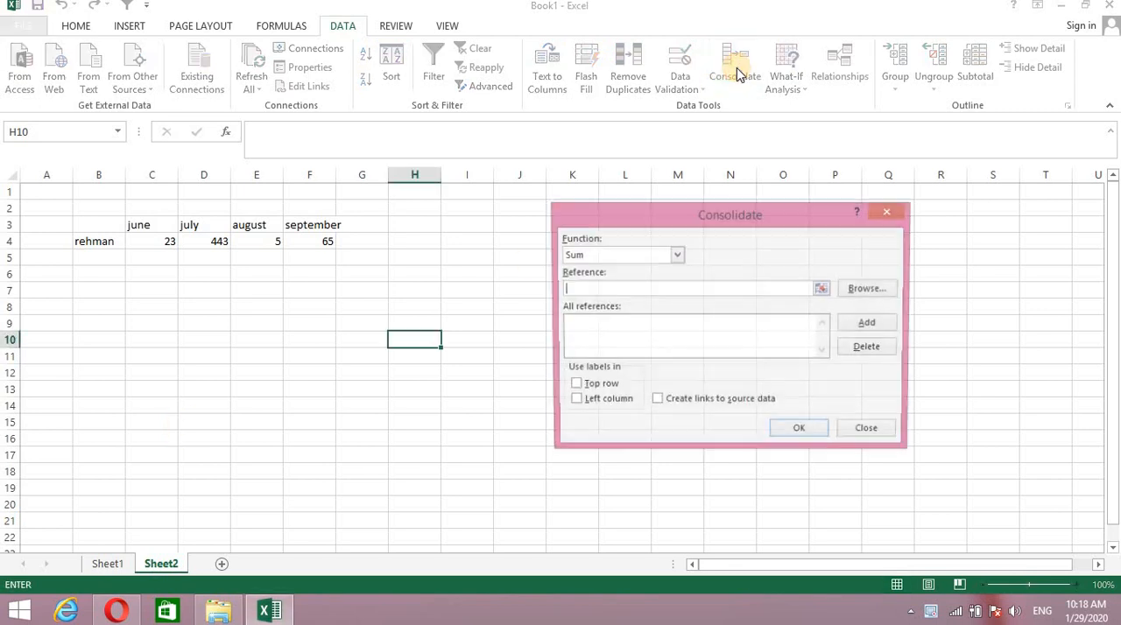
pyautogui.click(893, 212)
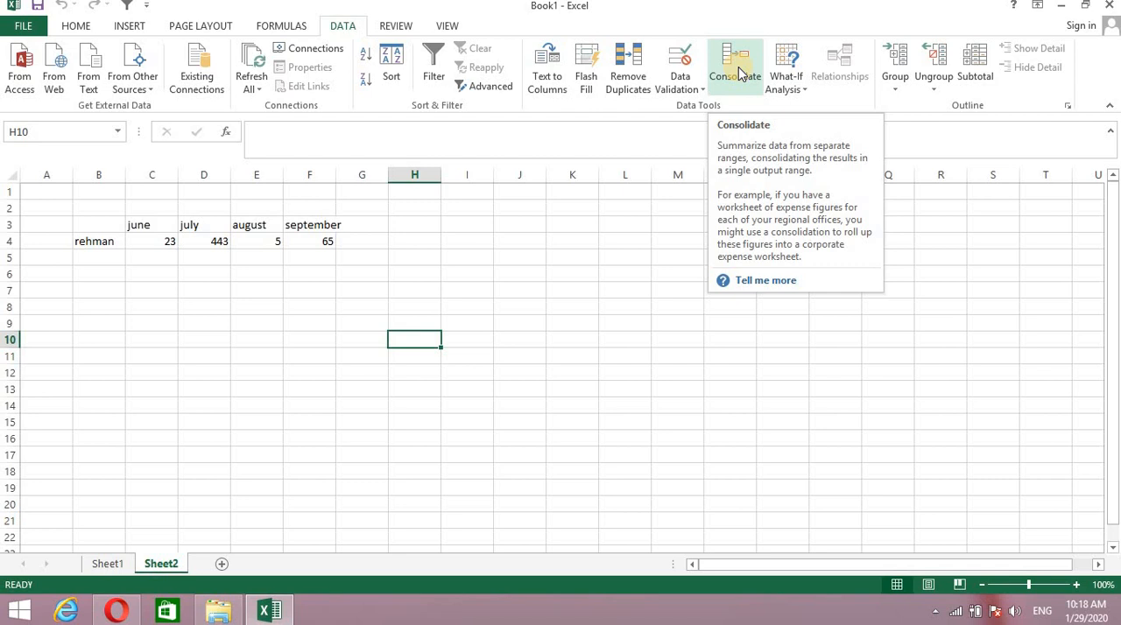
pyautogui.click(107, 568)
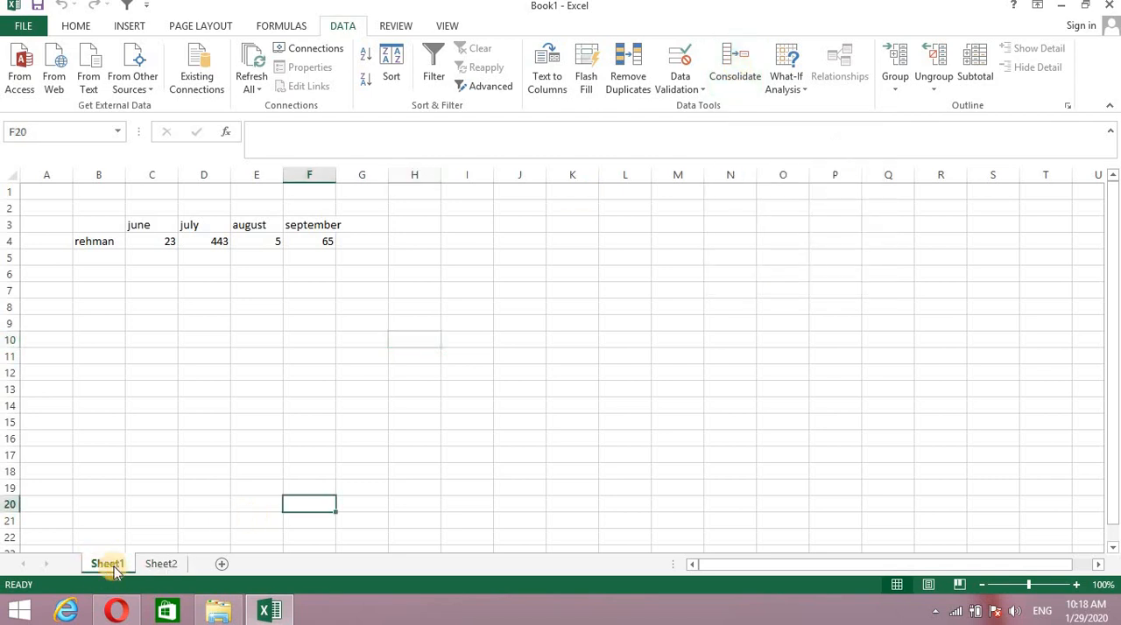
pyautogui.click(166, 565)
pyautogui.click(408, 416)
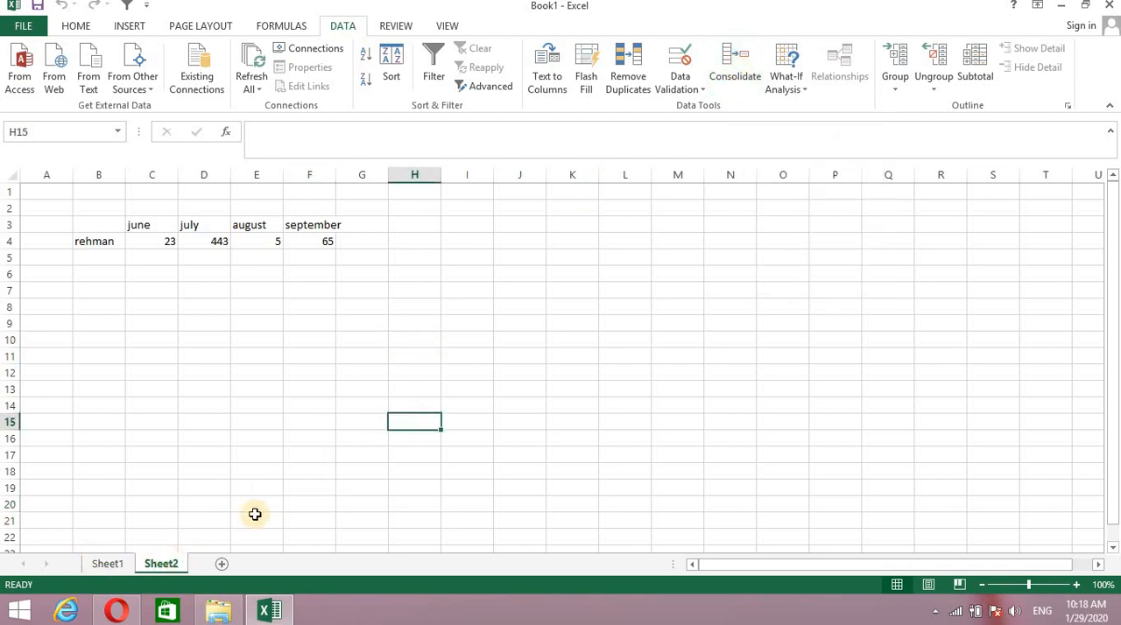
# - Add a new worksheet after Sheet2 and select its cell E6 as the destination for the consolidated data
pyautogui.click(266, 564)
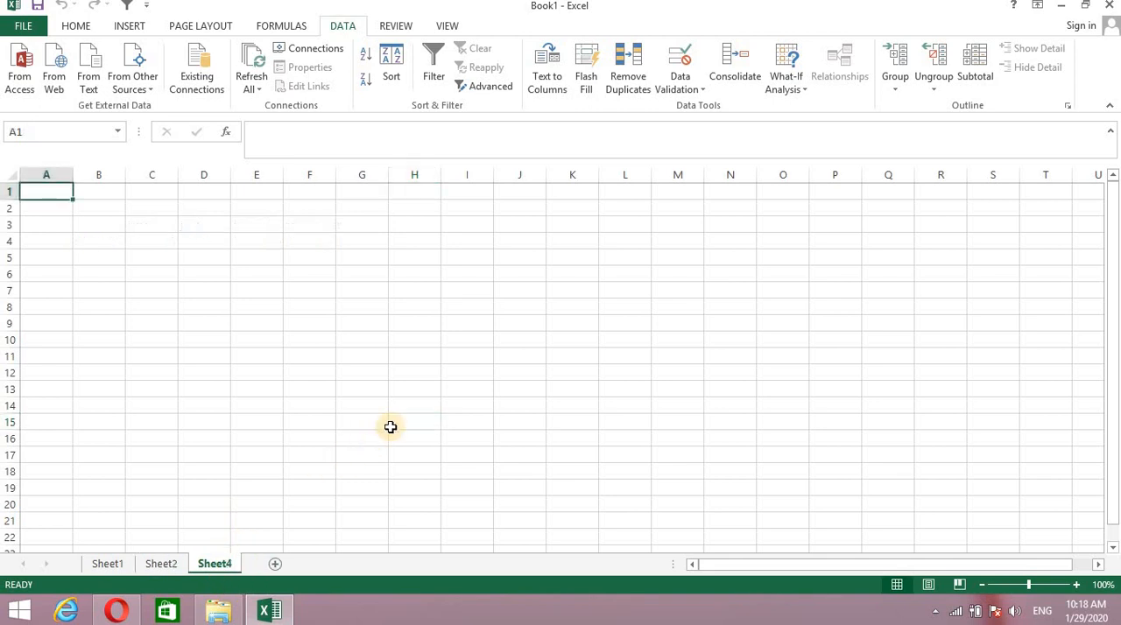
pyautogui.click(391, 426)
pyautogui.click(162, 567)
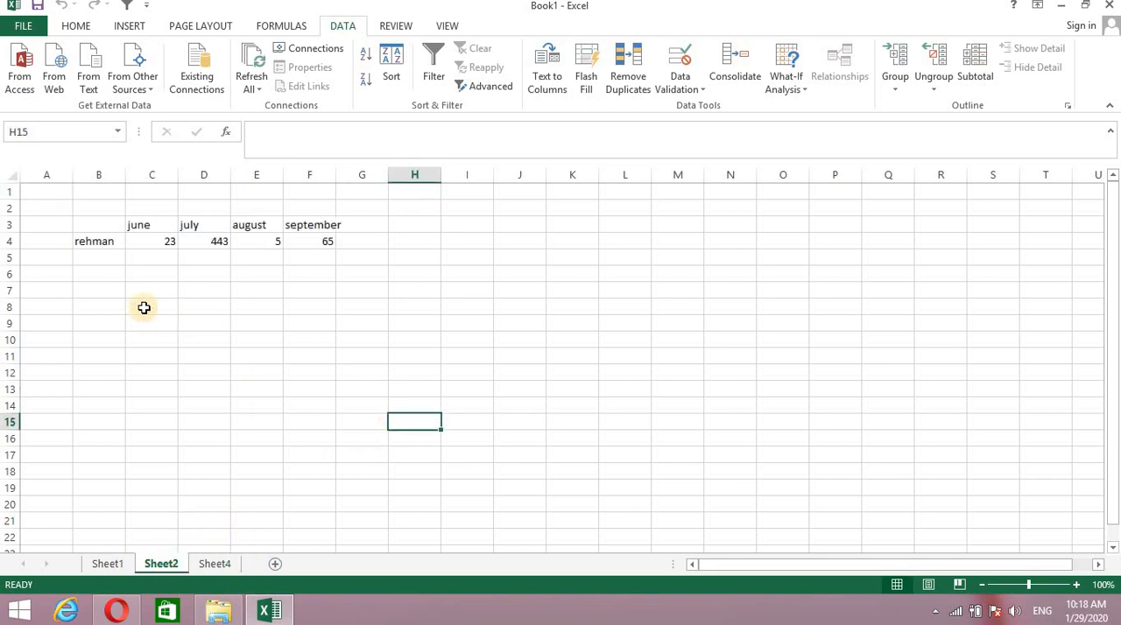
pyautogui.click(108, 564)
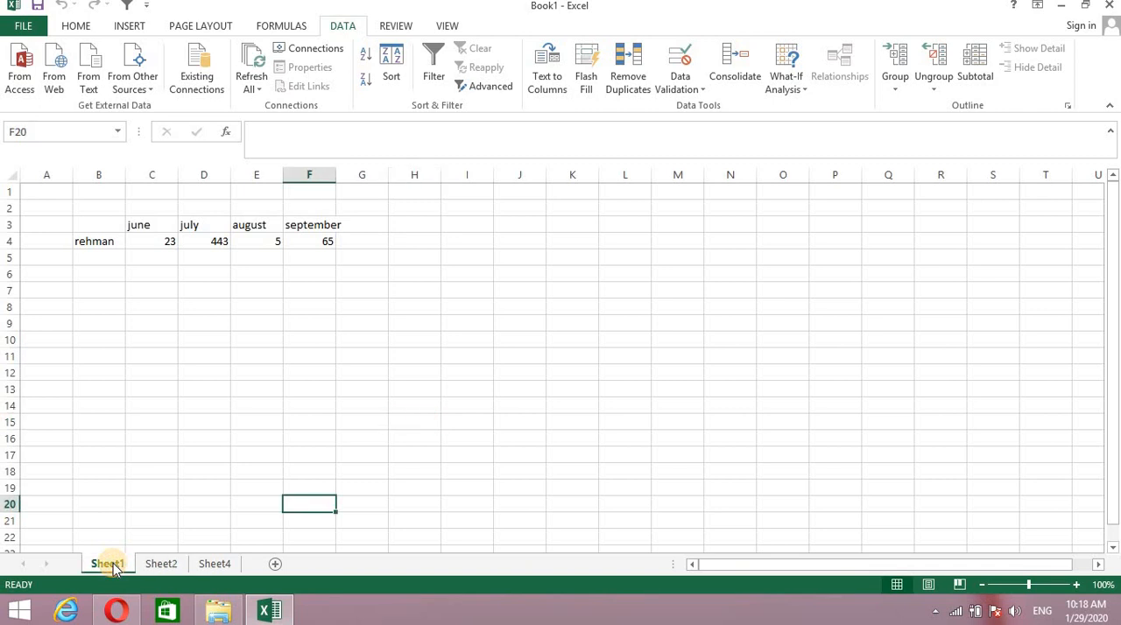
pyautogui.click(99, 242)
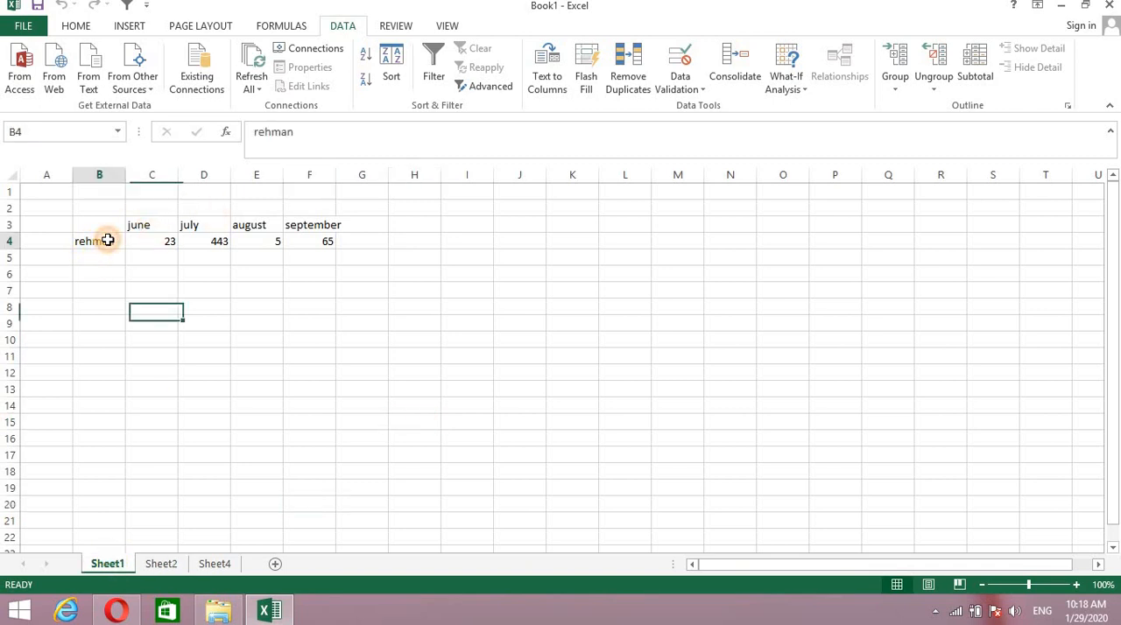
pyautogui.click(161, 564)
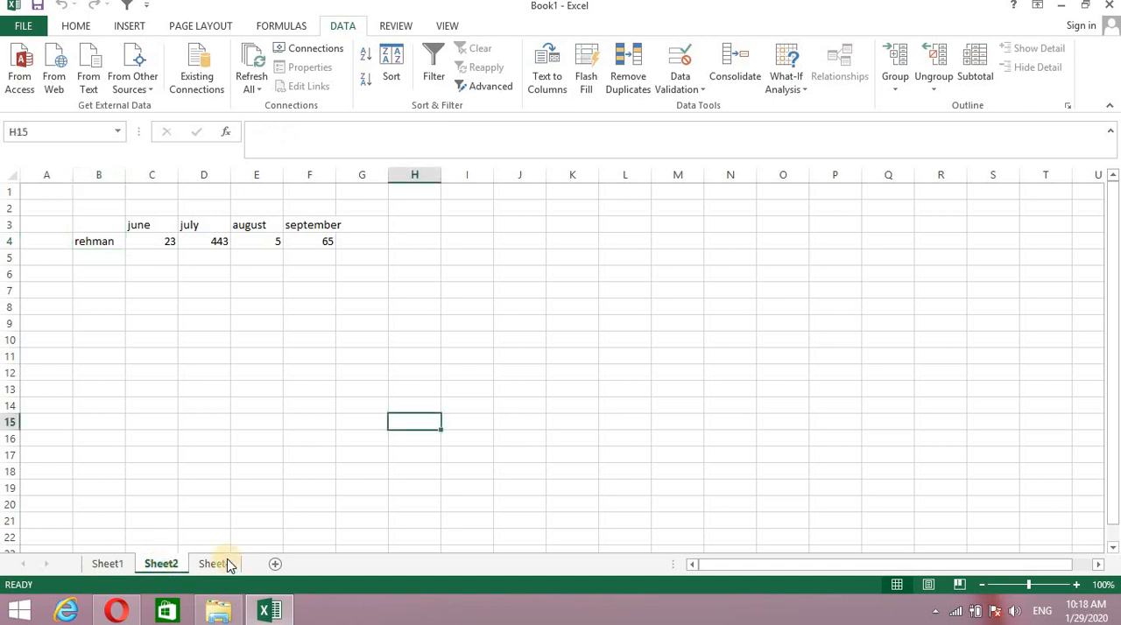
pyautogui.click(215, 564)
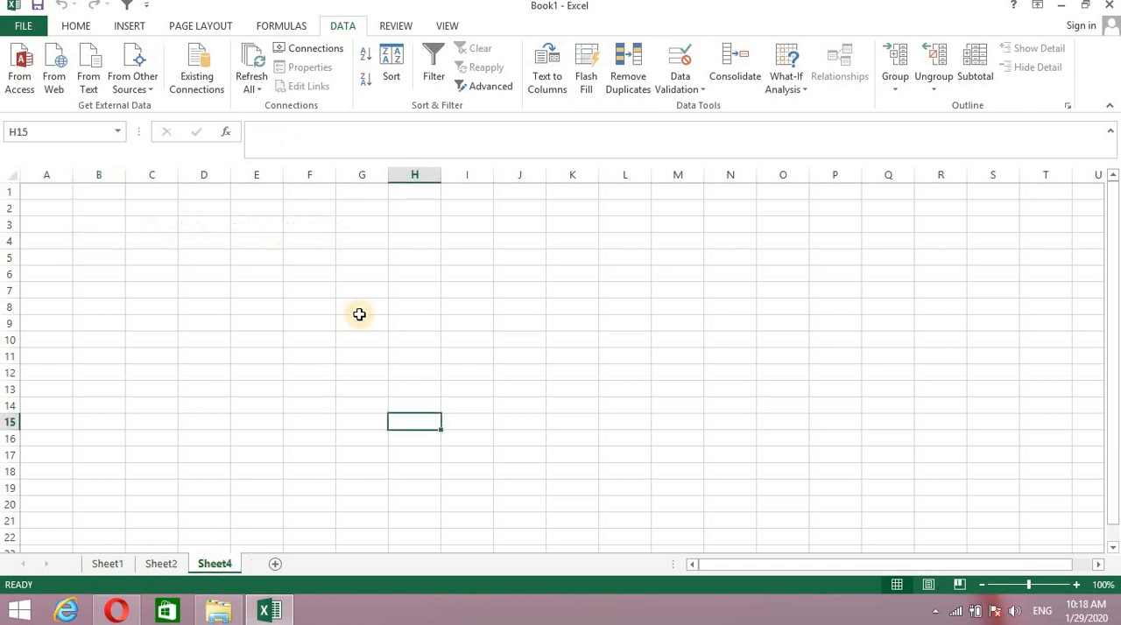
pyautogui.click(272, 270)
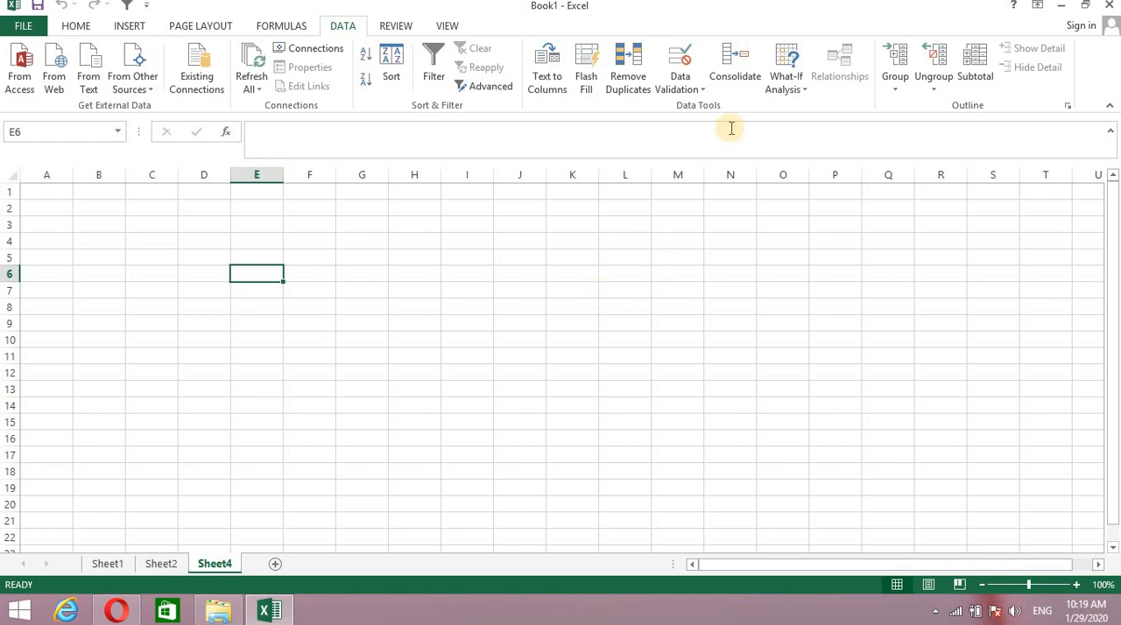
# - Start a Consolidate operation at the selected cell and keep Sum as its function
pyautogui.click(735, 70)
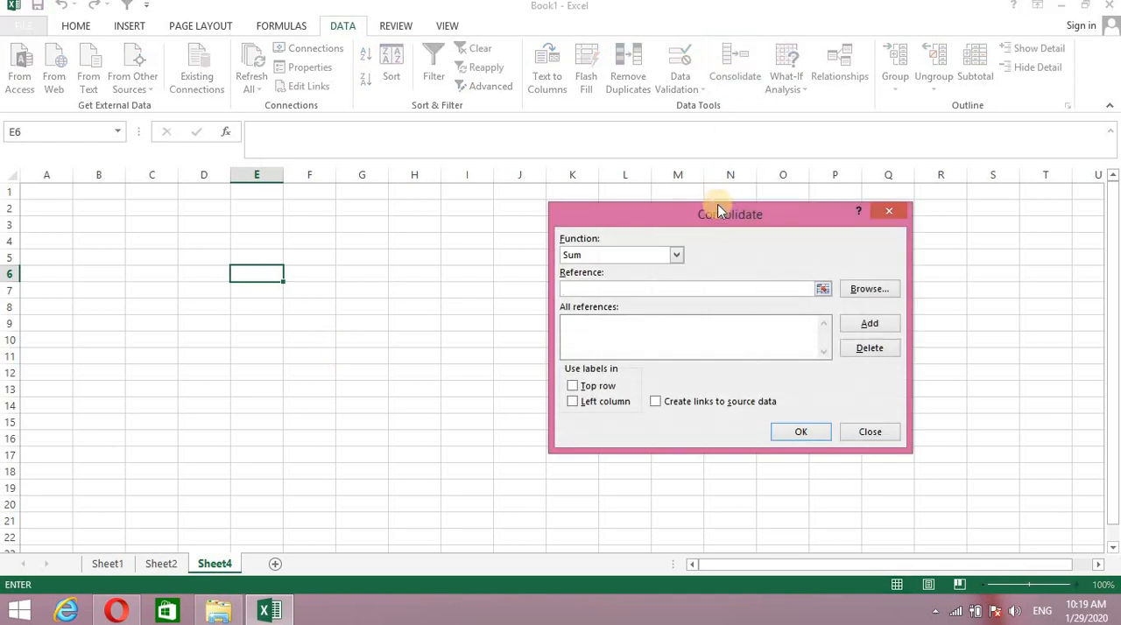
pyautogui.moveTo(718, 210); pyautogui.dragTo(754, 205)
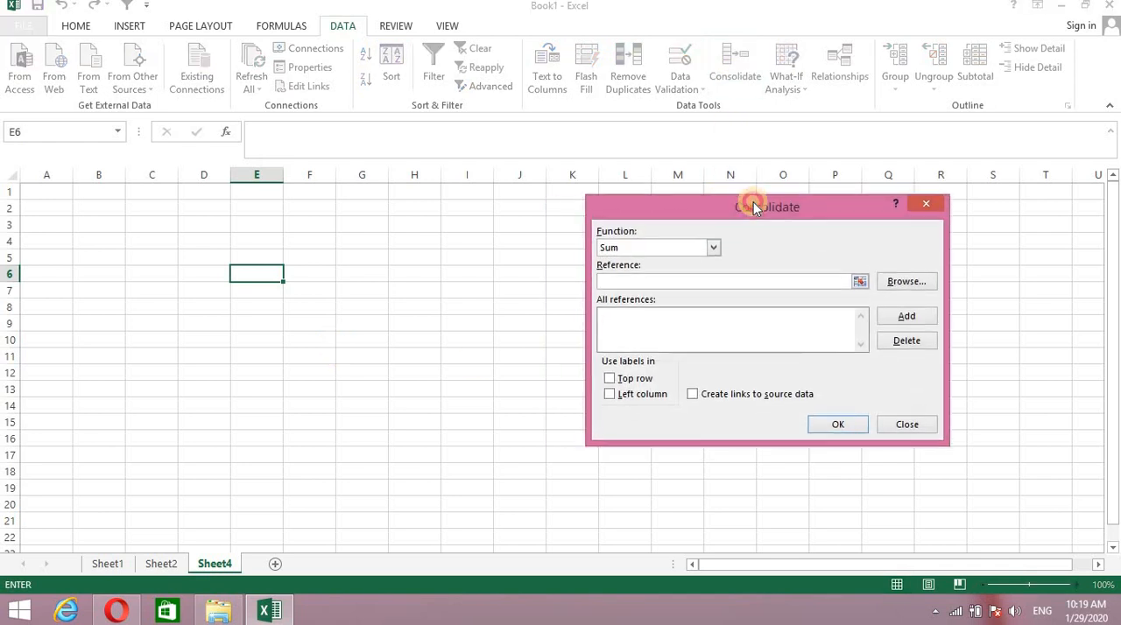
pyautogui.click(713, 251)
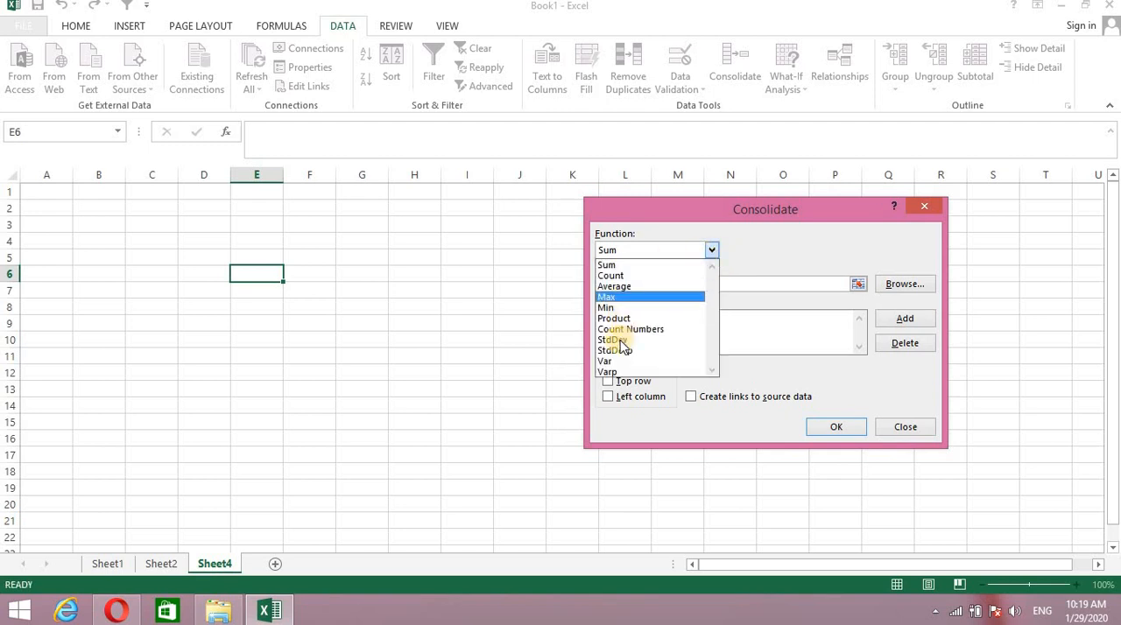
pyautogui.click(712, 249)
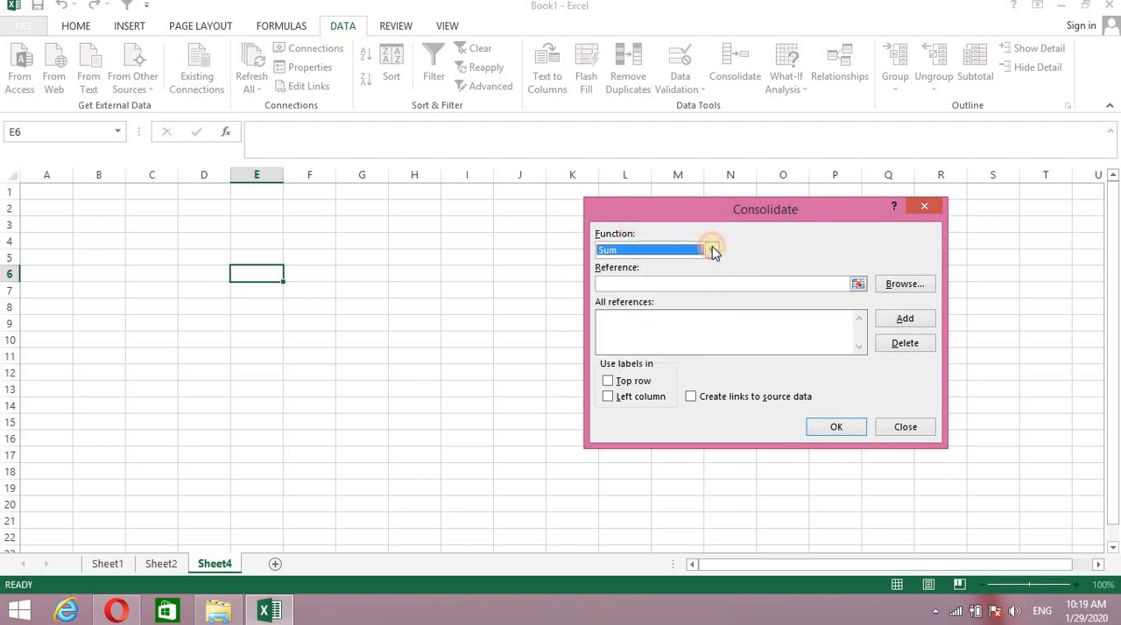
# - Add the ranges Sheet1!$B$3:$F$4 and Sheet2!$B$3:$F$4 to the consolidation's references
pyautogui.click(639, 283)
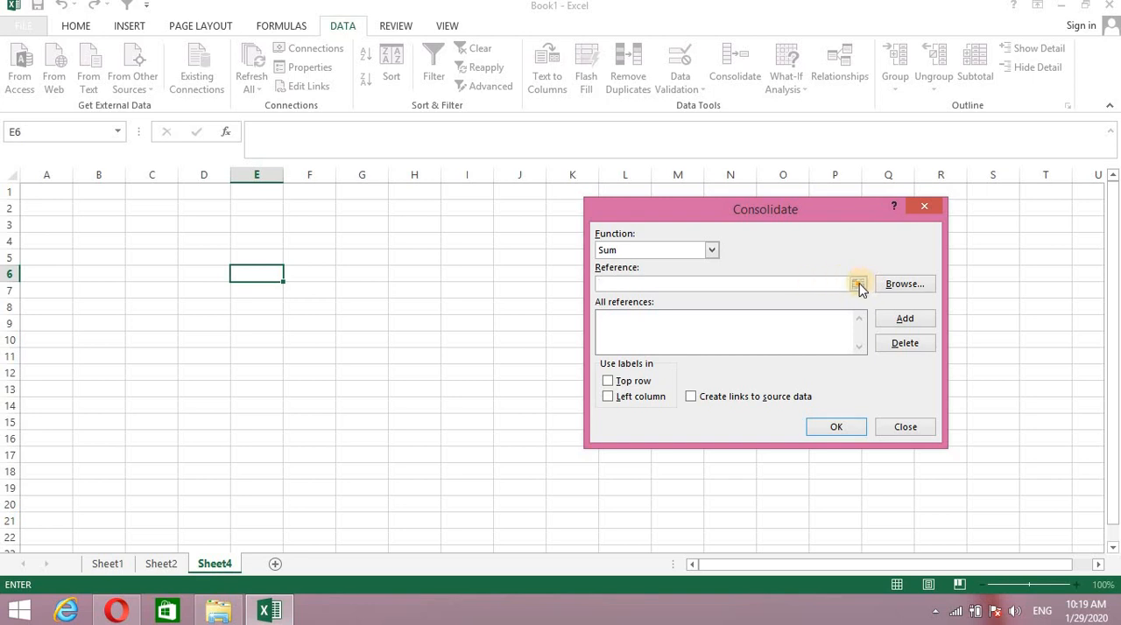
pyautogui.click(859, 284)
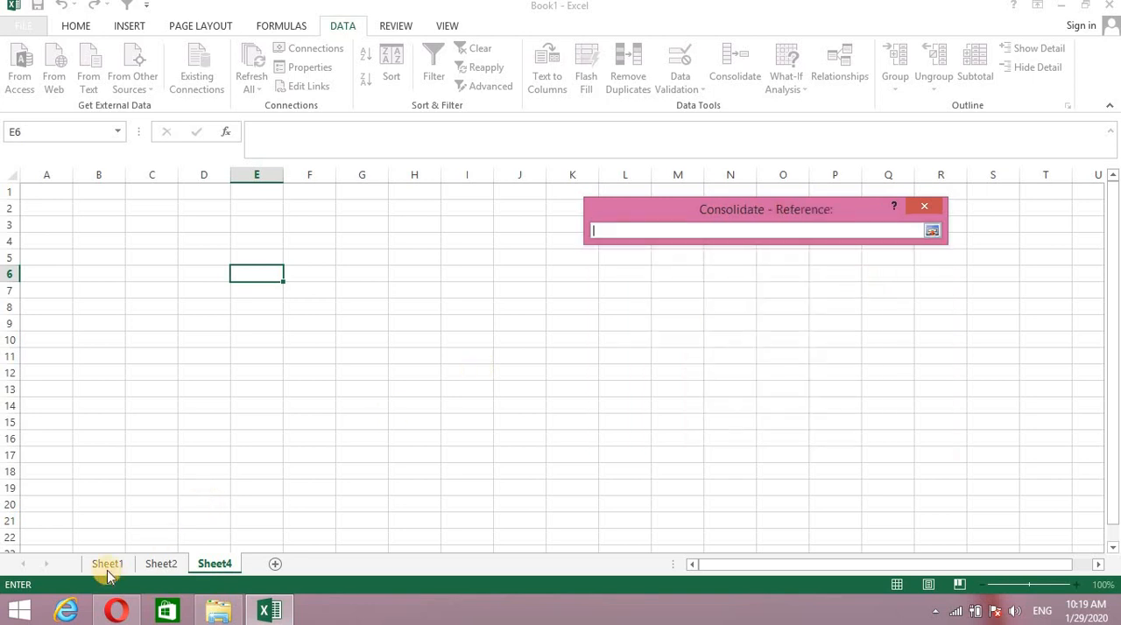
pyautogui.click(108, 565)
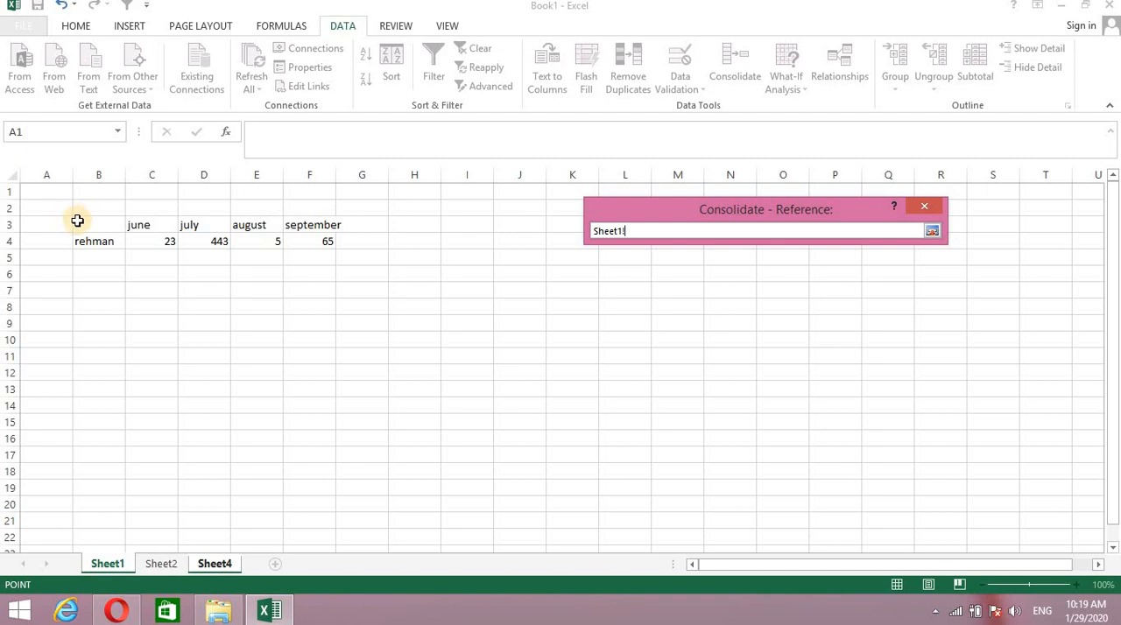
pyautogui.moveTo(77, 221)
pyautogui.mouseDown()
pyautogui.moveTo(243, 262)
pyautogui.moveTo(288, 253)
pyautogui.moveTo(290, 242)
pyautogui.mouseUp()
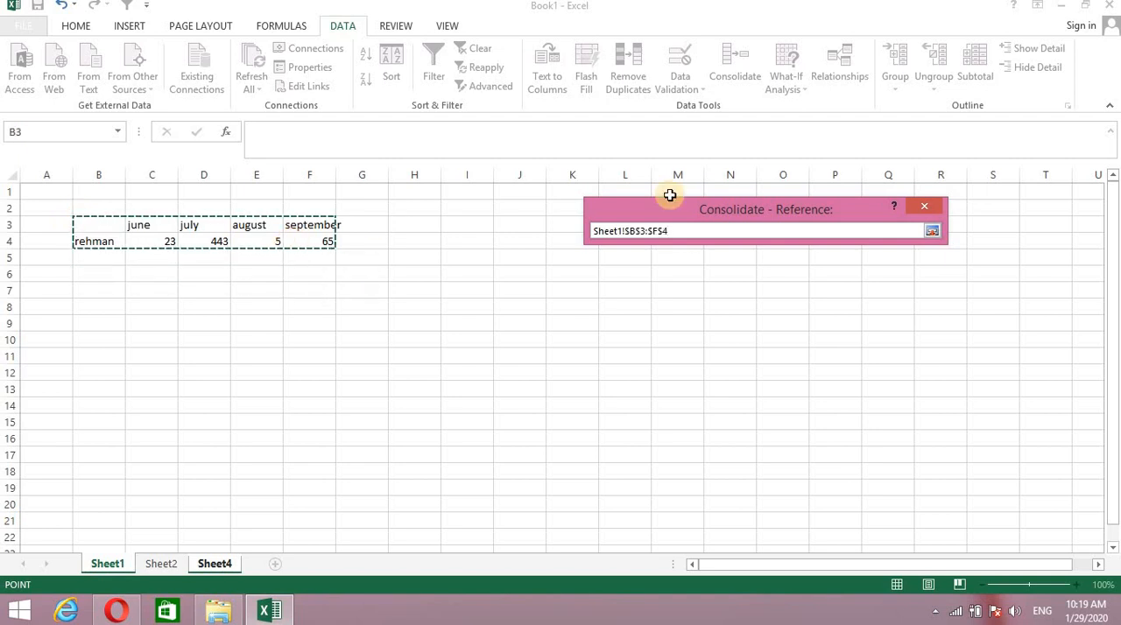
pyautogui.click(934, 232)
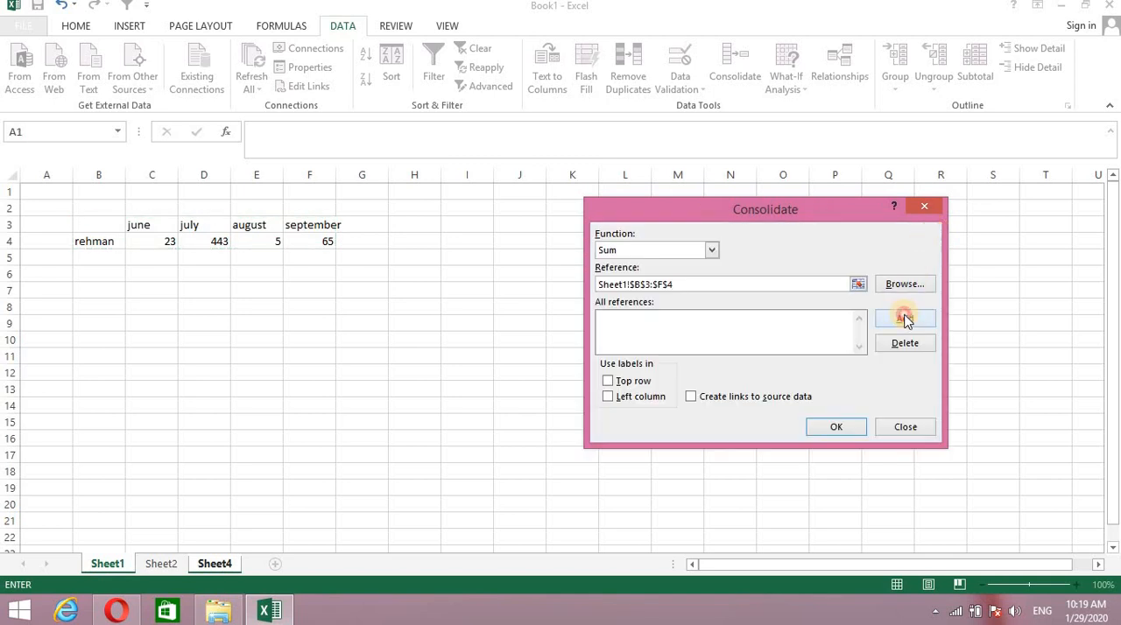
pyautogui.click(905, 318)
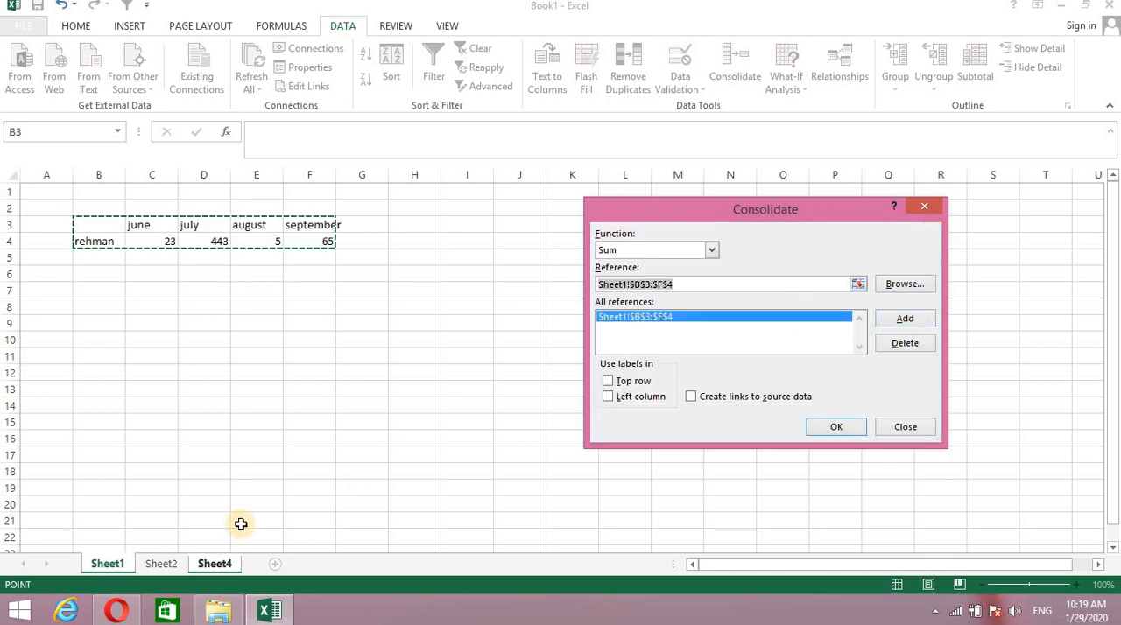
pyautogui.click(160, 564)
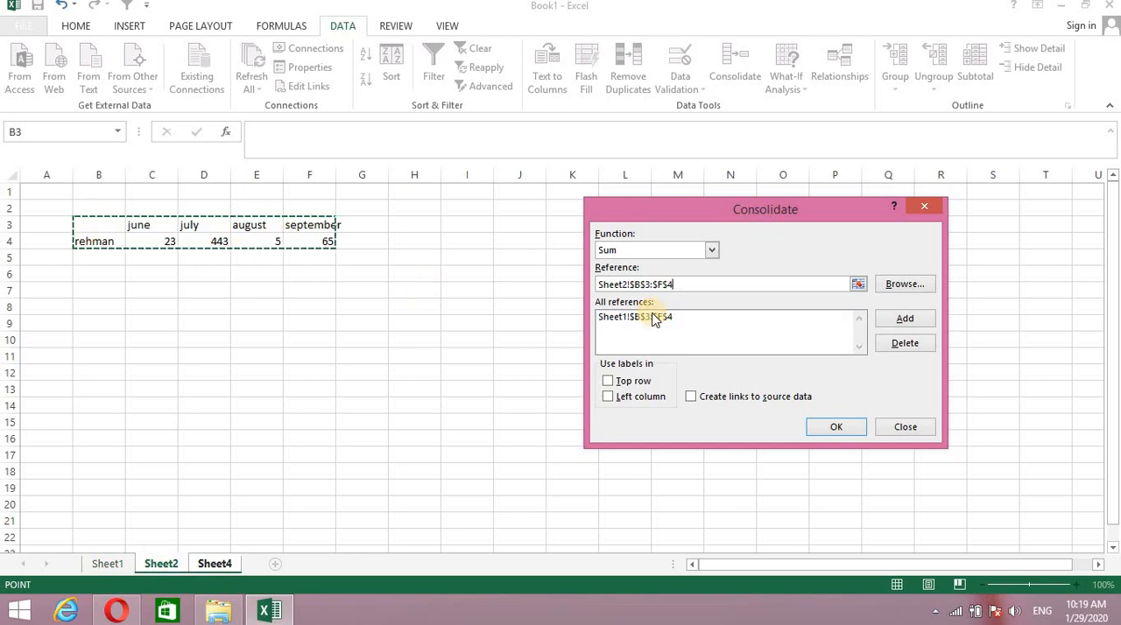
pyautogui.click(905, 319)
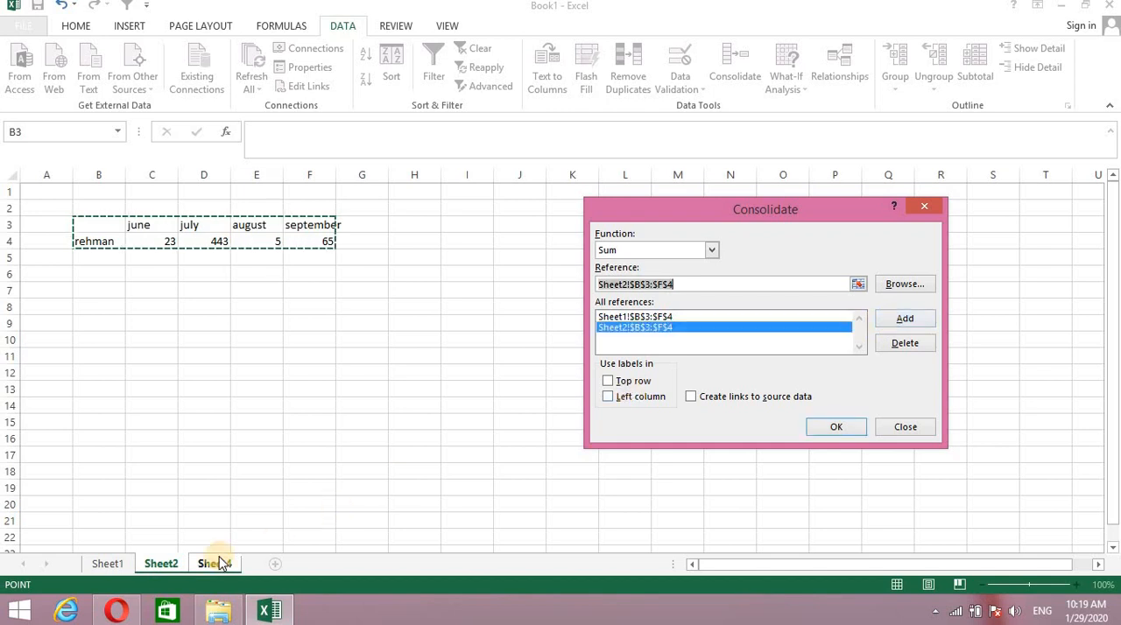
# - Use labels from the top row and left column, enable links to the source data, and run the consolidation
pyautogui.click(608, 381)
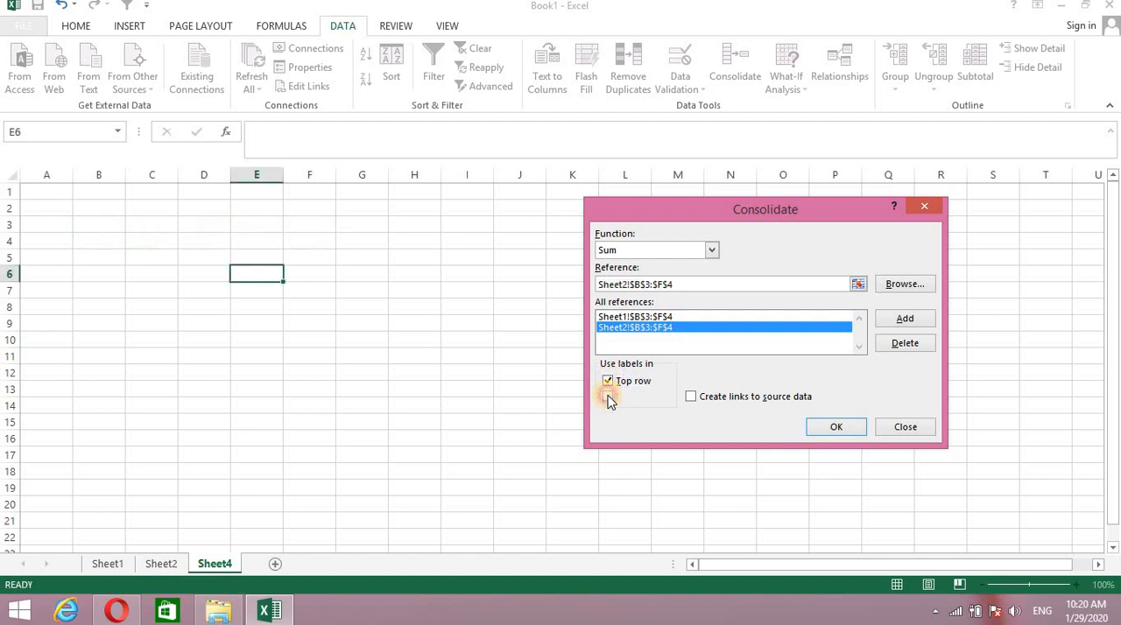
pyautogui.click(610, 397)
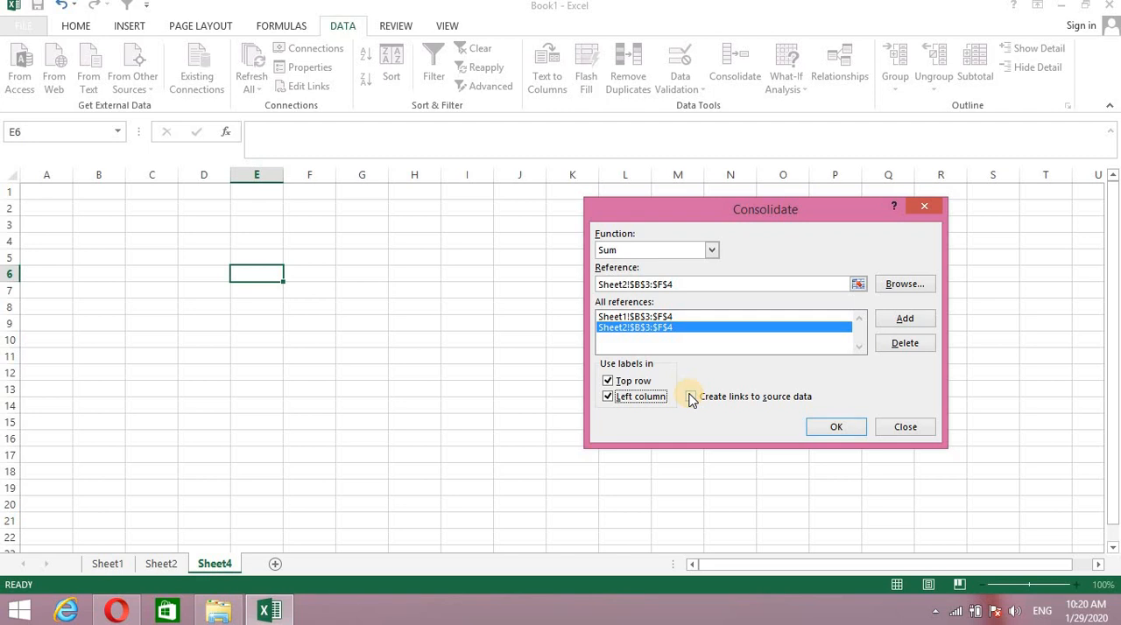
pyautogui.click(691, 399)
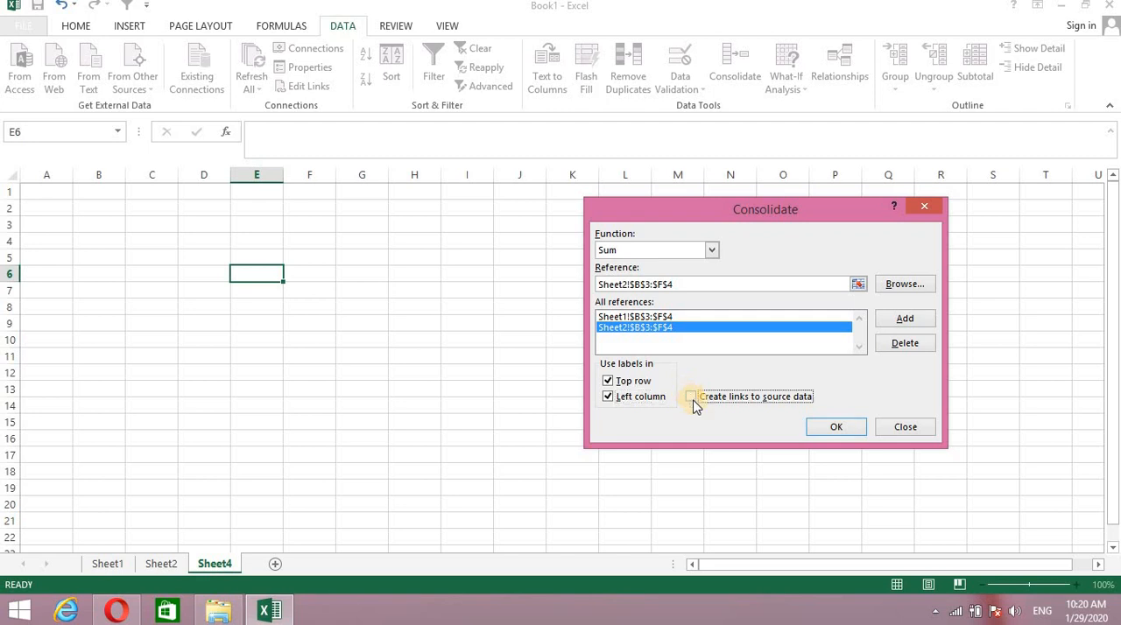
pyautogui.click(835, 426)
pyautogui.click(688, 386)
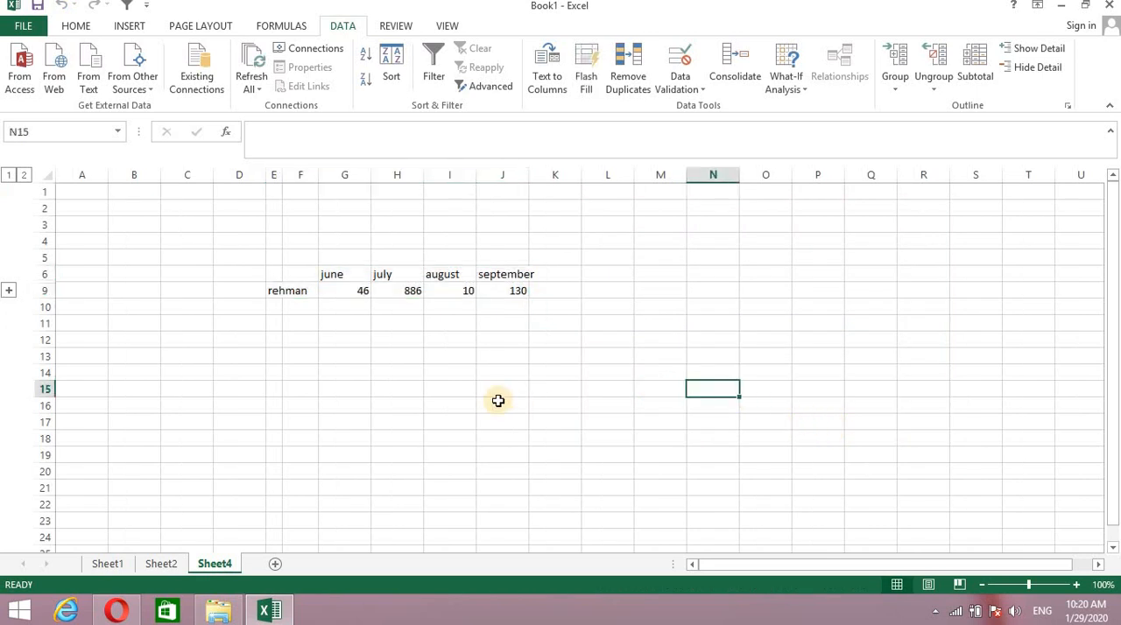
# - Compare the consolidated monthly values on Sheet4 with the source tables on Sheet1 and Sheet2
pyautogui.click(110, 565)
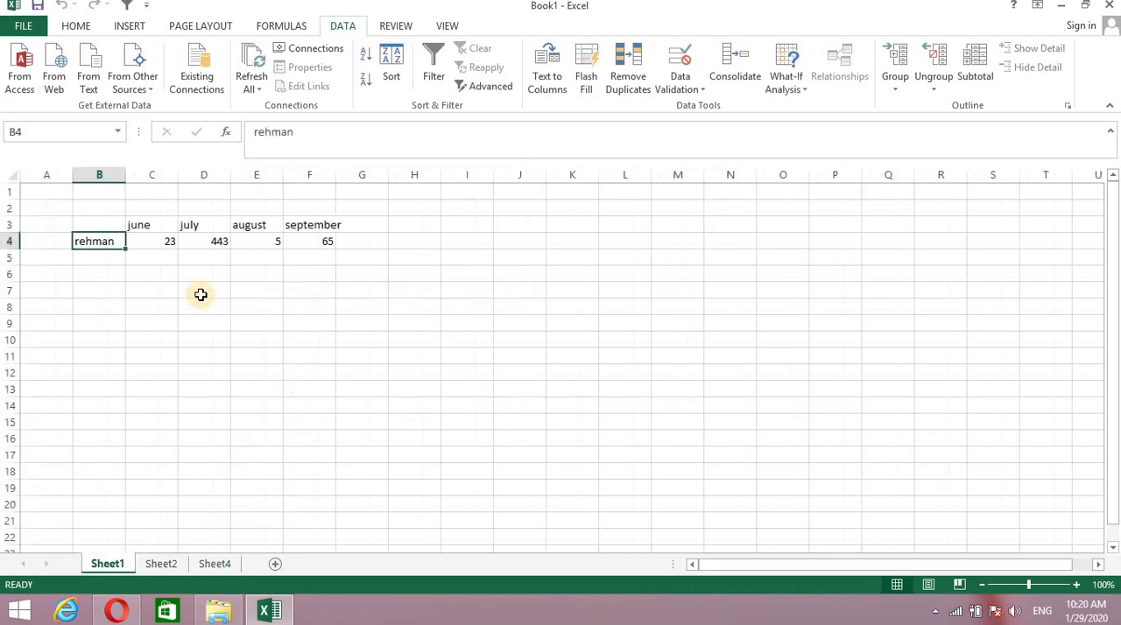
pyautogui.click(160, 564)
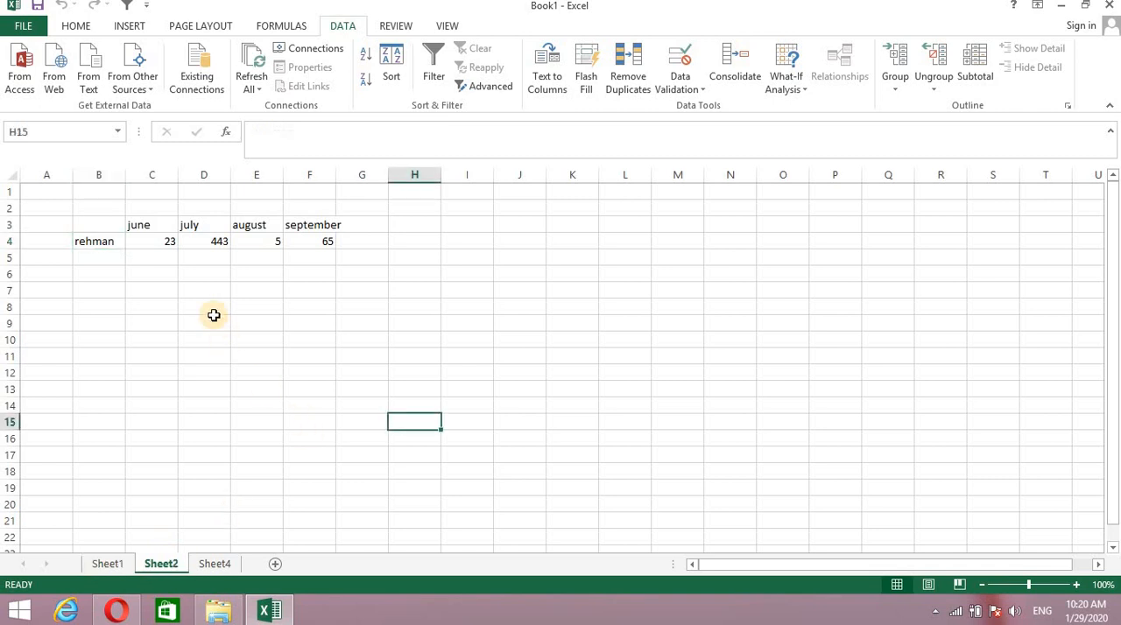
pyautogui.click(215, 564)
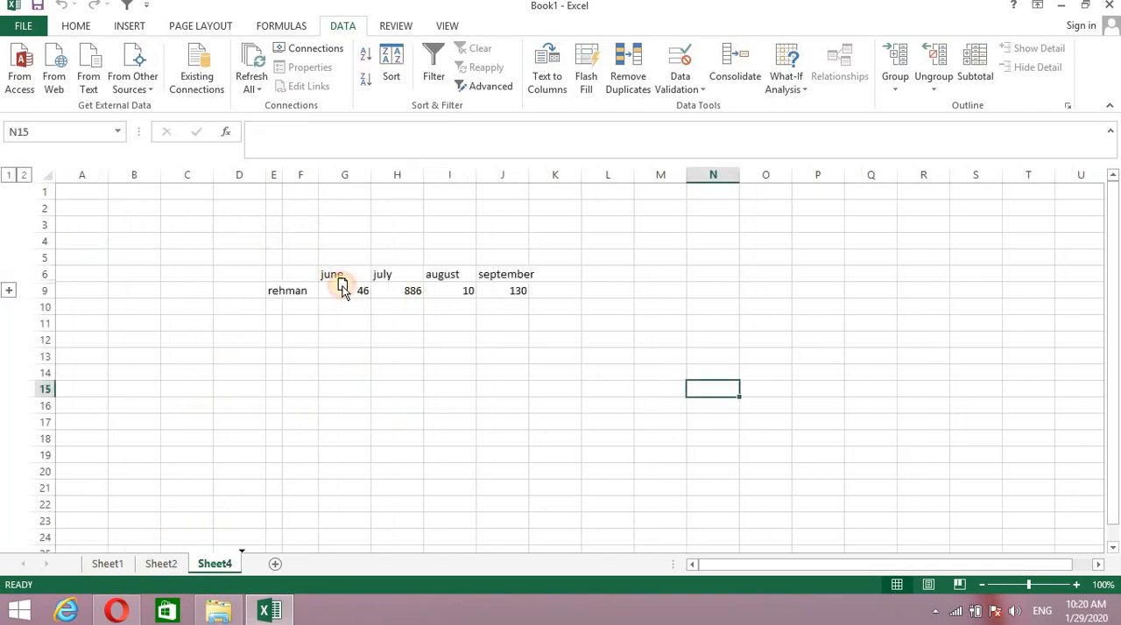
pyautogui.click(413, 300)
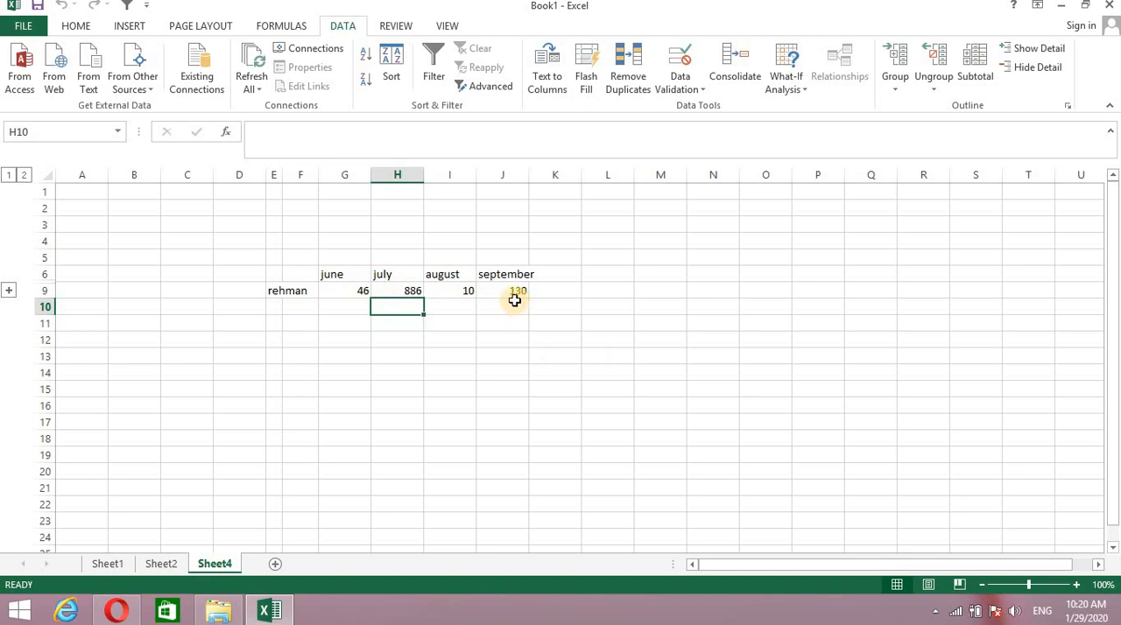
pyautogui.click(503, 305)
pyautogui.click(412, 278)
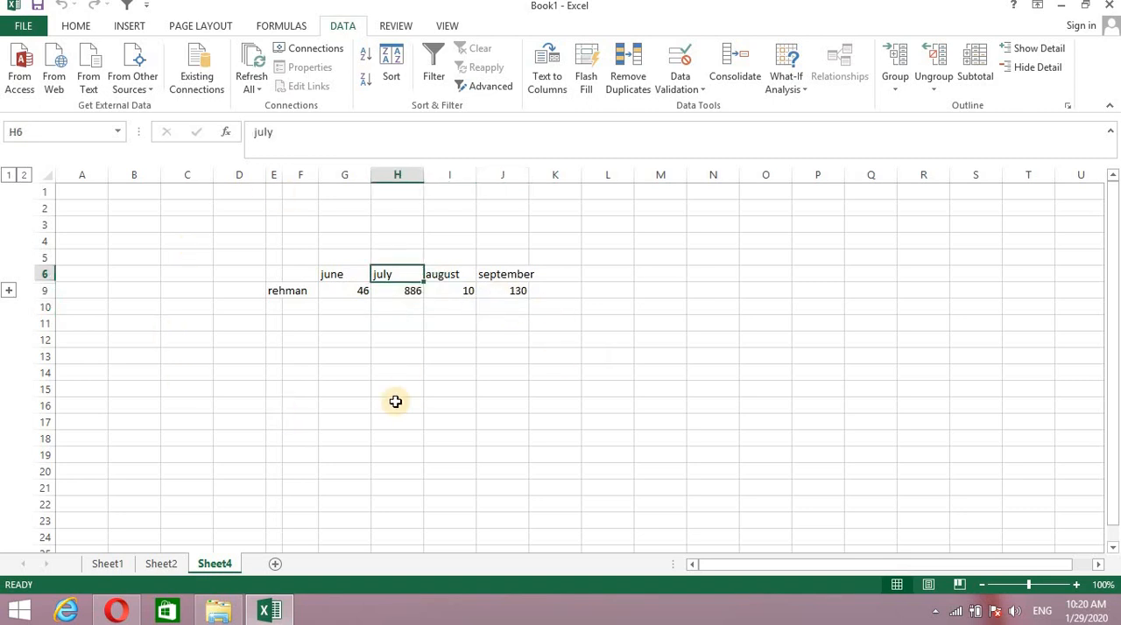
pyautogui.click(394, 438)
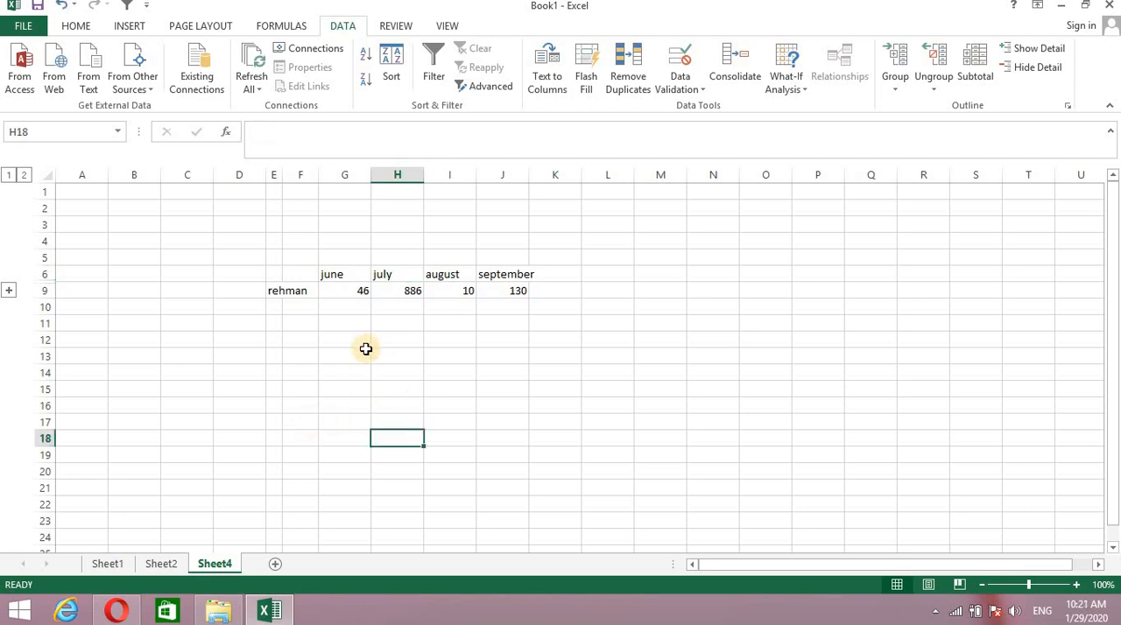
# - Set the June value in C4 on Sheet1 to 230 and check the consolidated June sum on Sheet4
pyautogui.click(111, 564)
pyautogui.doubleClick(166, 240)
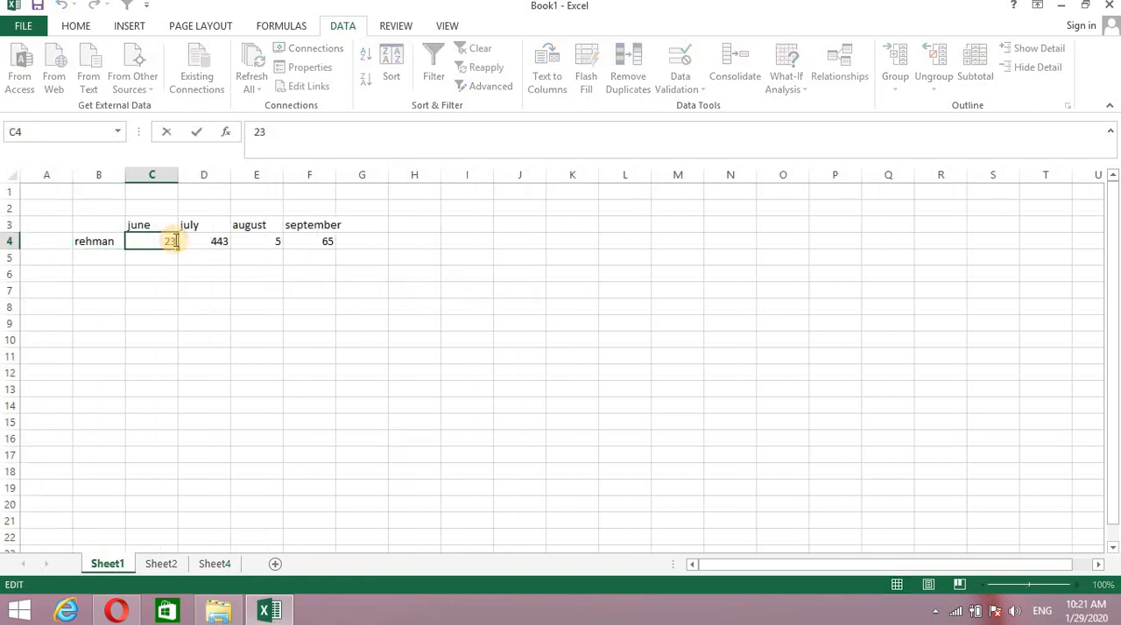
pyautogui.write('0')
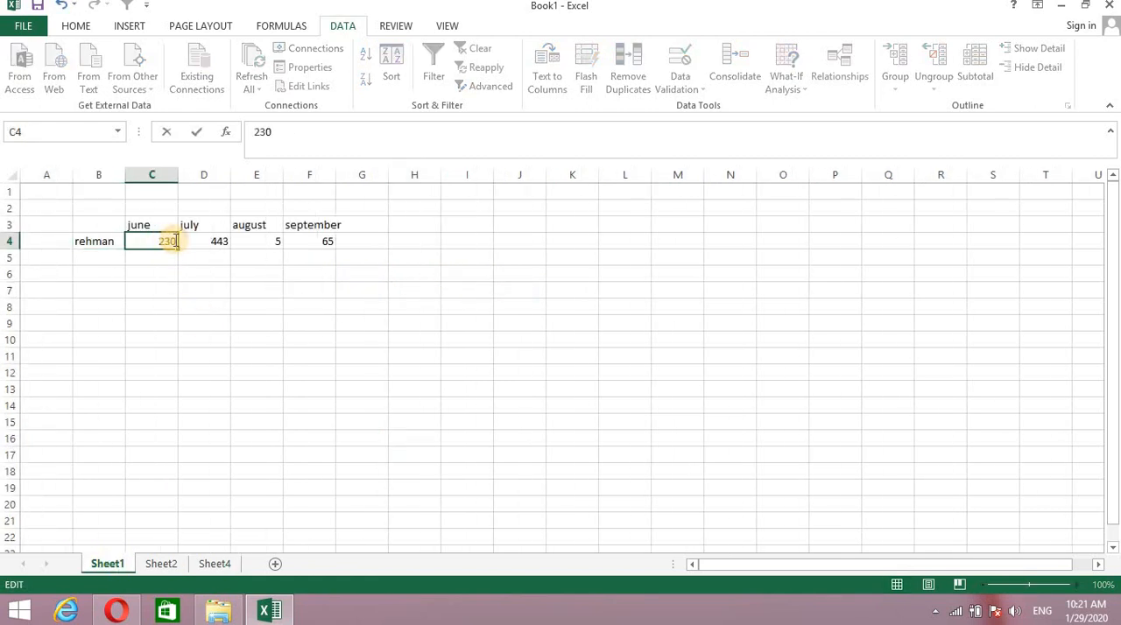
pyautogui.click(216, 564)
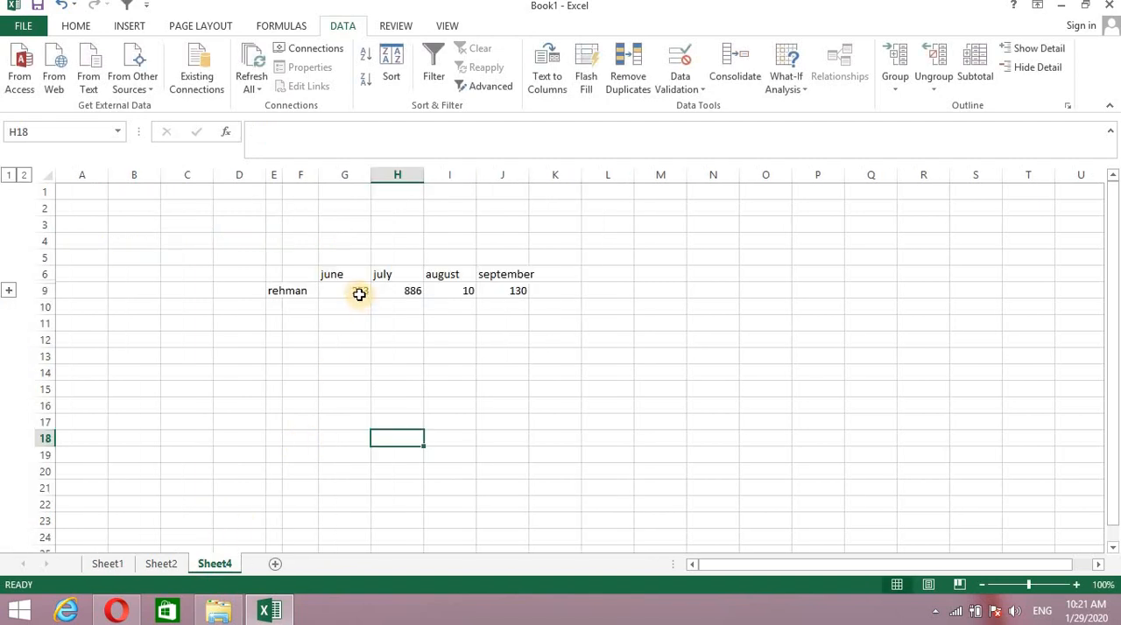
# - Set the July value in D4 on Sheet2 to 3 and check the consolidated July sum and its formula on Sheet4
pyautogui.click(159, 563)
pyautogui.doubleClick(221, 240)
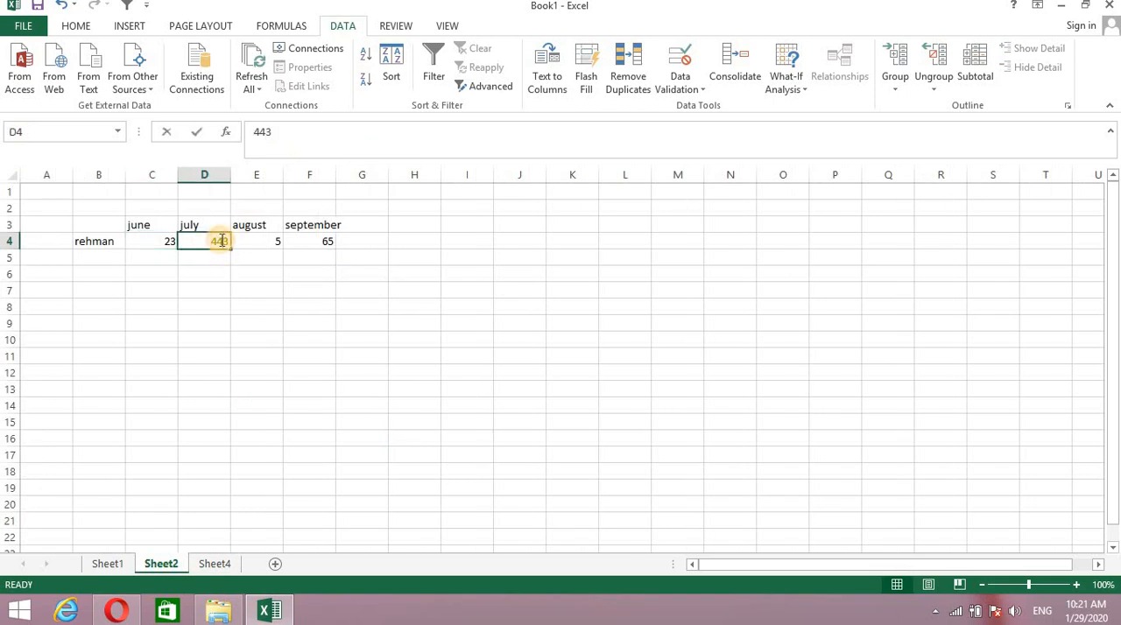
pyautogui.press('BackSpace')
pyautogui.press('BackSpace')
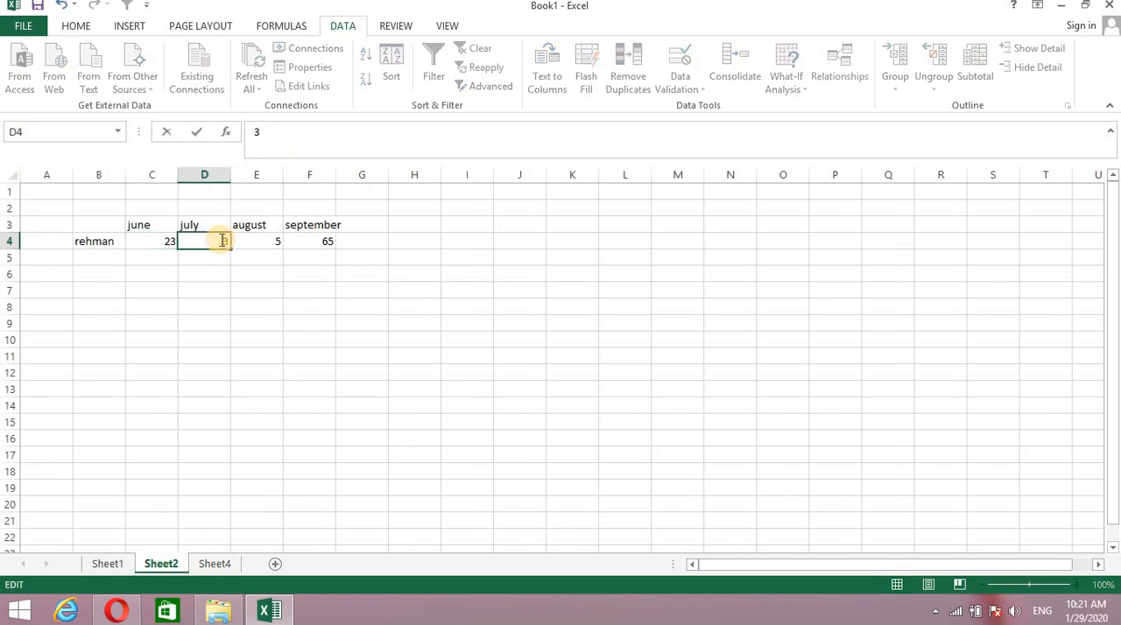
pyautogui.click(214, 563)
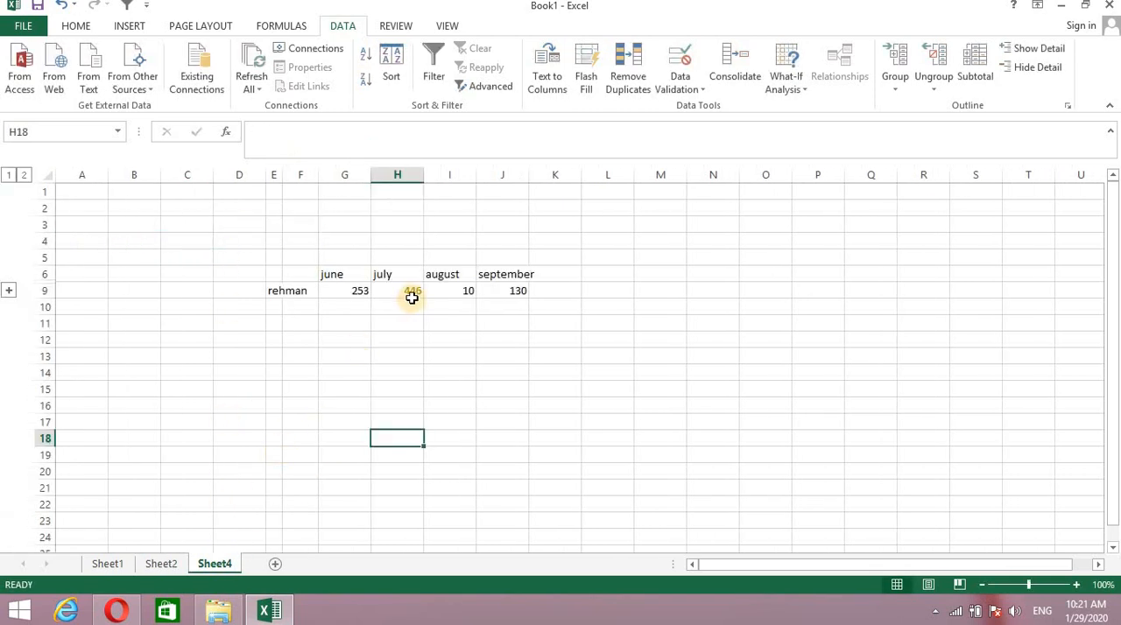
pyautogui.click(407, 291)
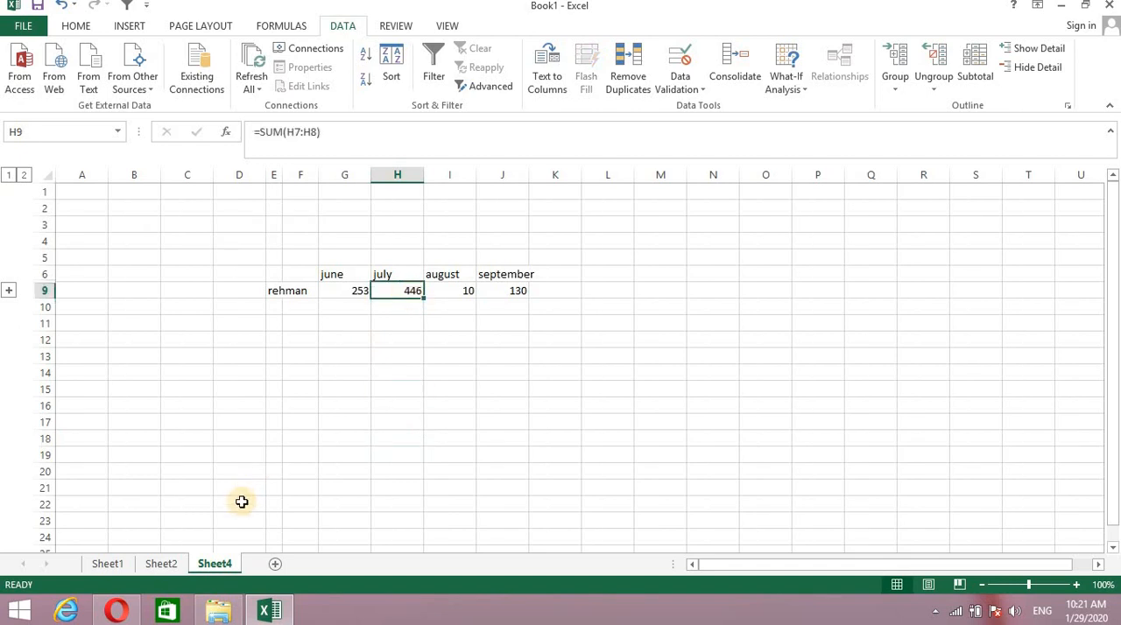
pyautogui.click(160, 563)
pyautogui.click(212, 564)
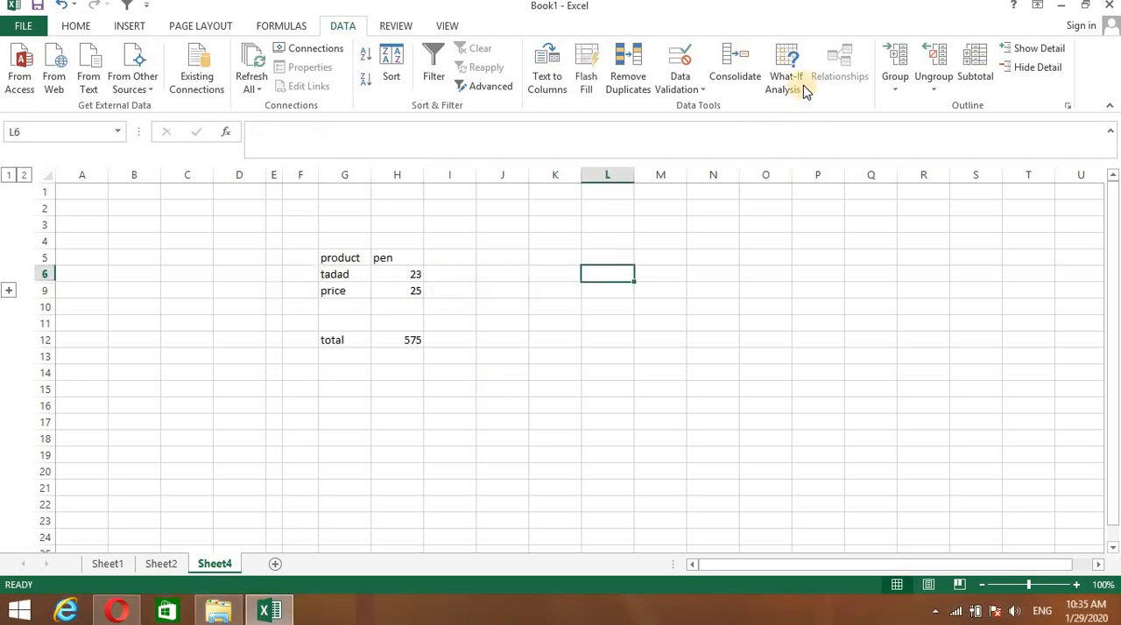
# - Try a Goal Seek on the total in H12 with a target value of 1000 and the price in H9 as the changing cell
pyautogui.click(805, 85)
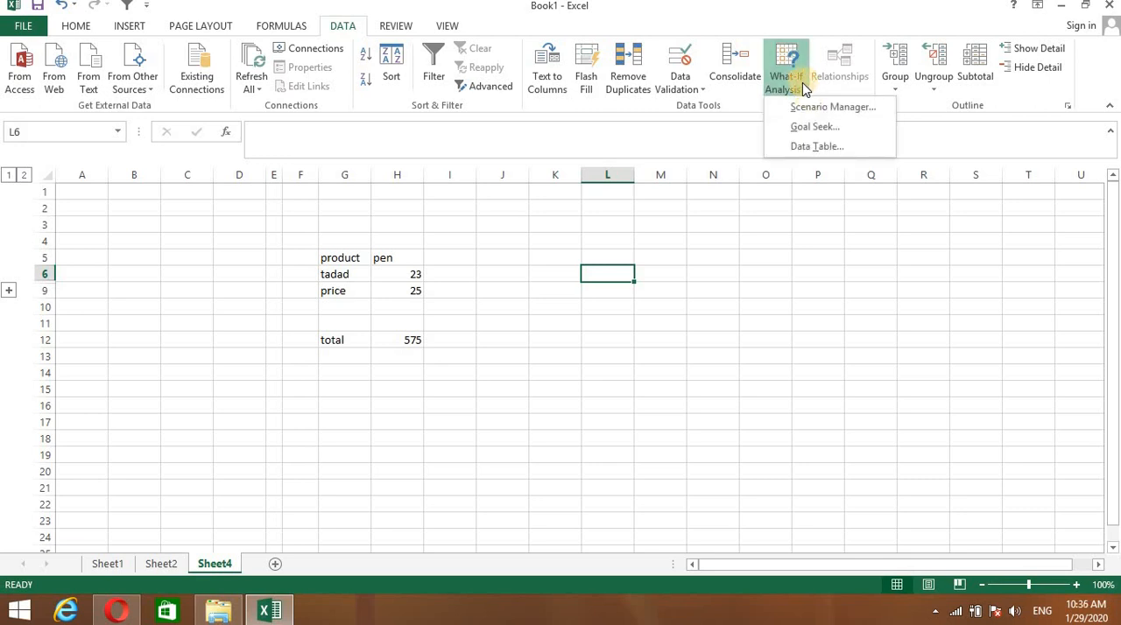
pyautogui.click(799, 131)
pyautogui.moveTo(746, 298); pyautogui.dragTo(696, 309)
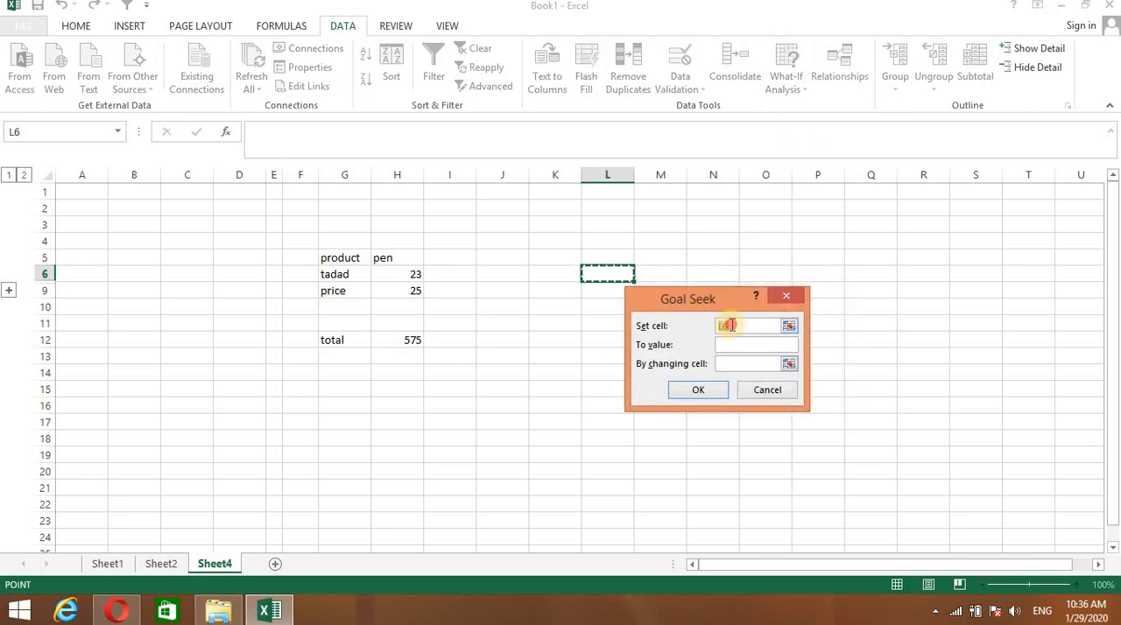
pyautogui.click(726, 325)
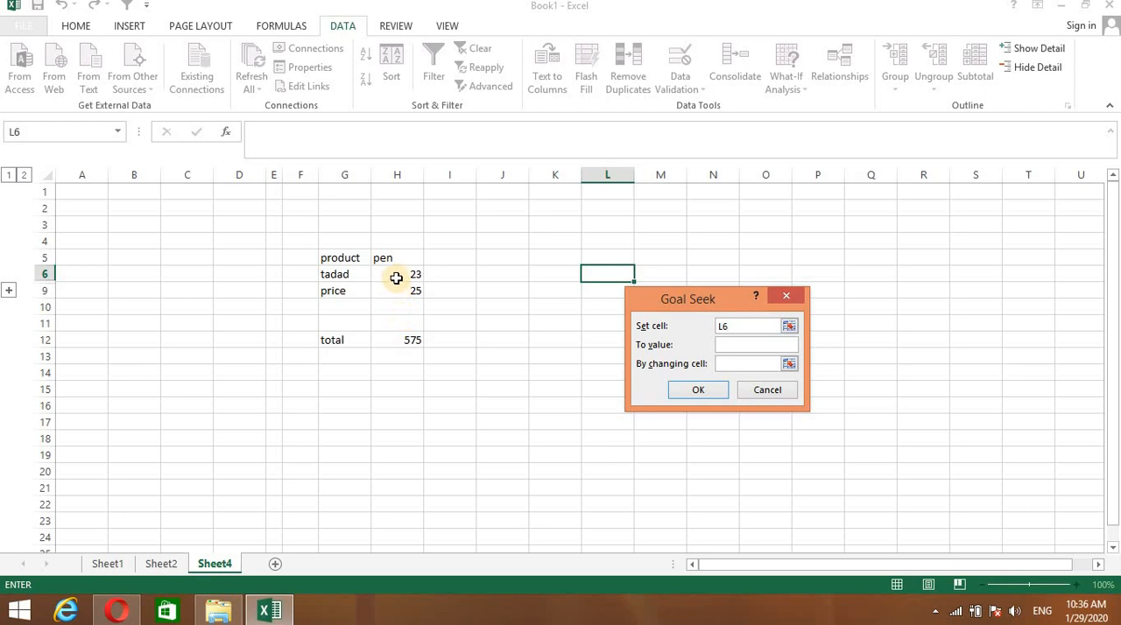
pyautogui.click(408, 340)
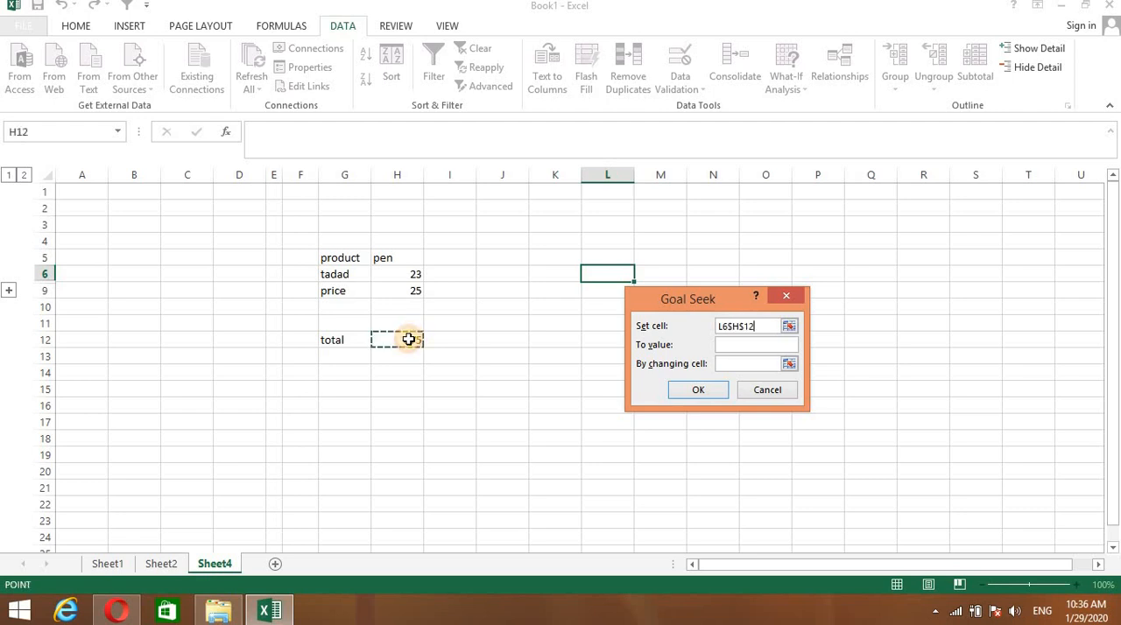
pyautogui.click(732, 345)
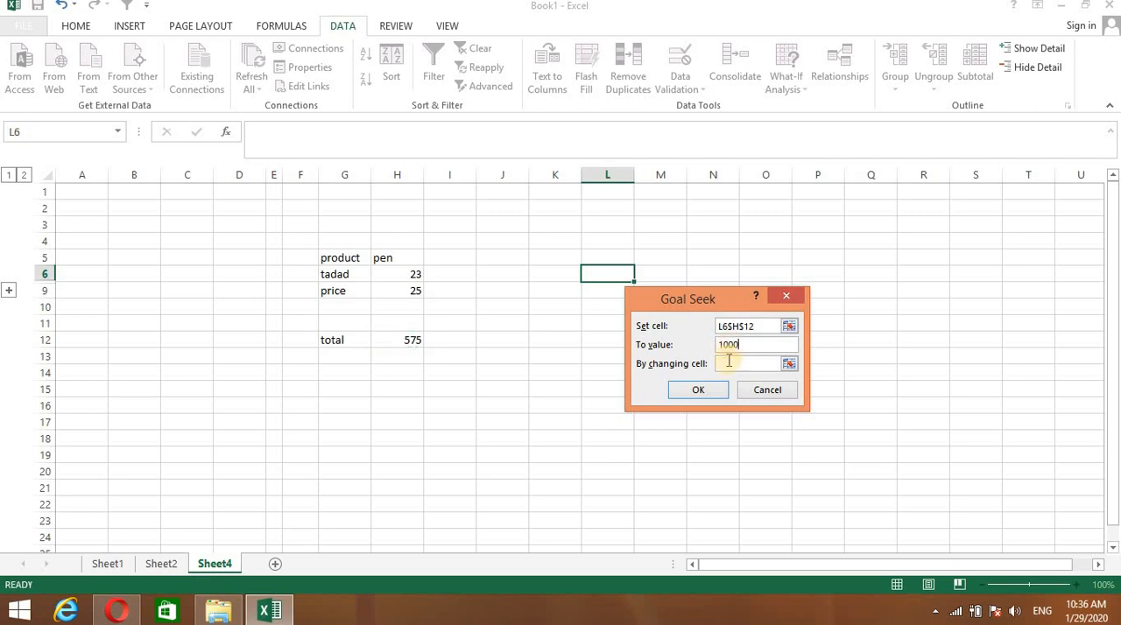
pyautogui.click(730, 364)
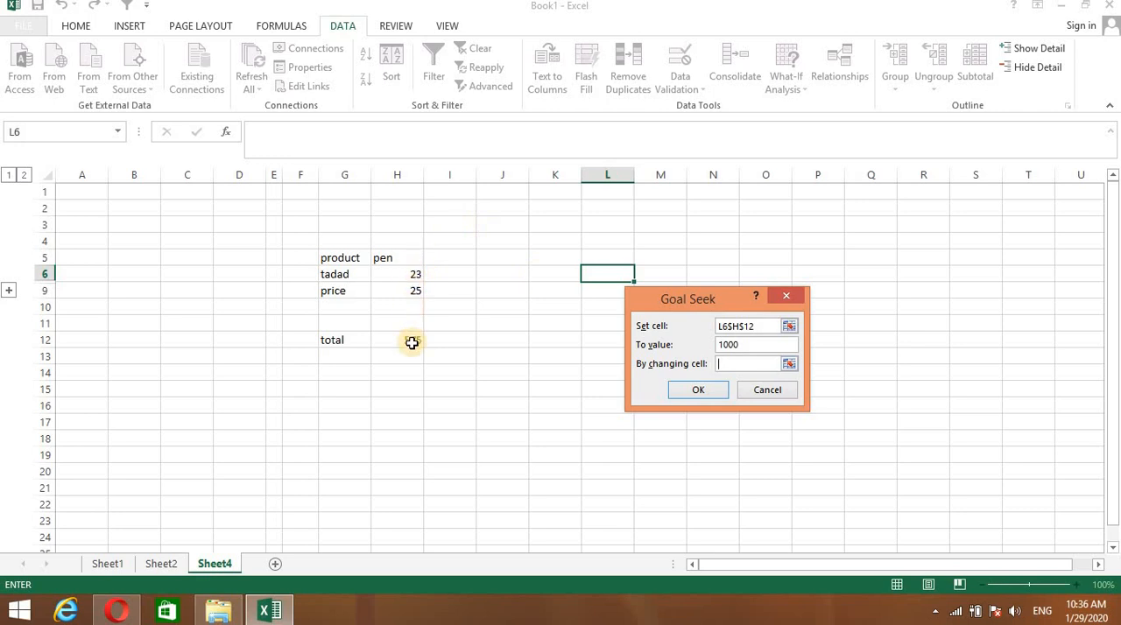
pyautogui.click(400, 293)
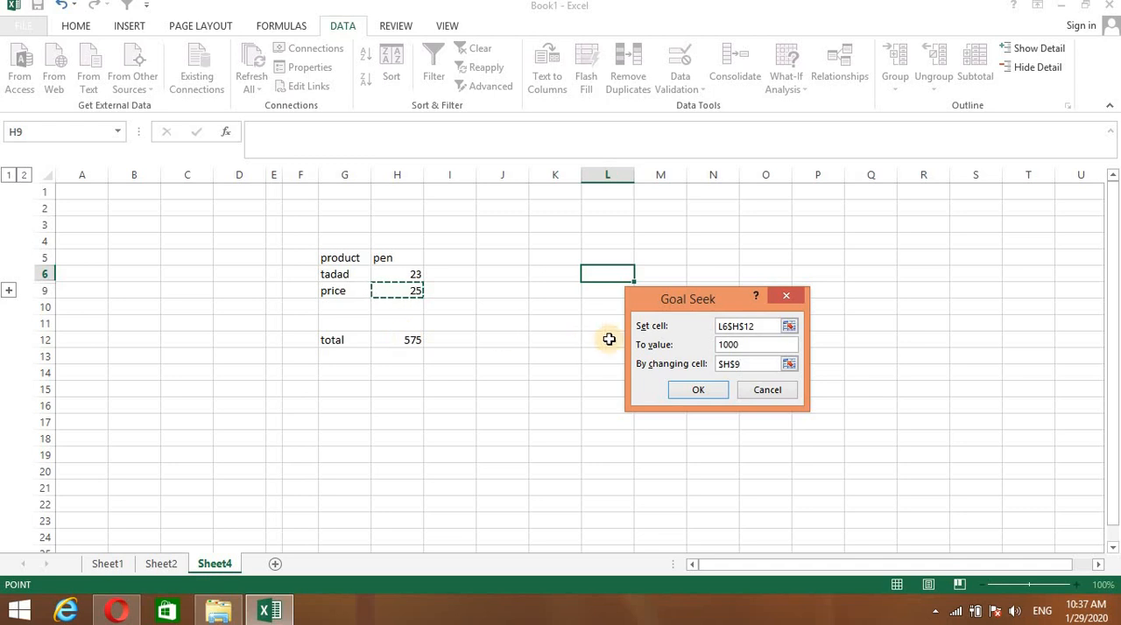
pyautogui.click(746, 363)
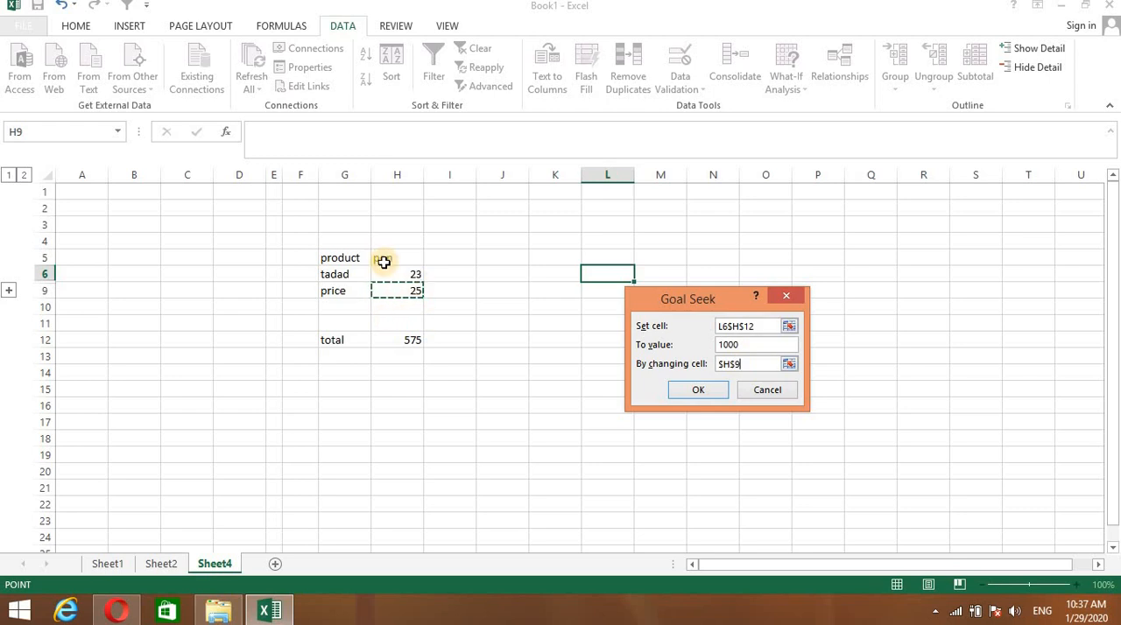
pyautogui.click(691, 395)
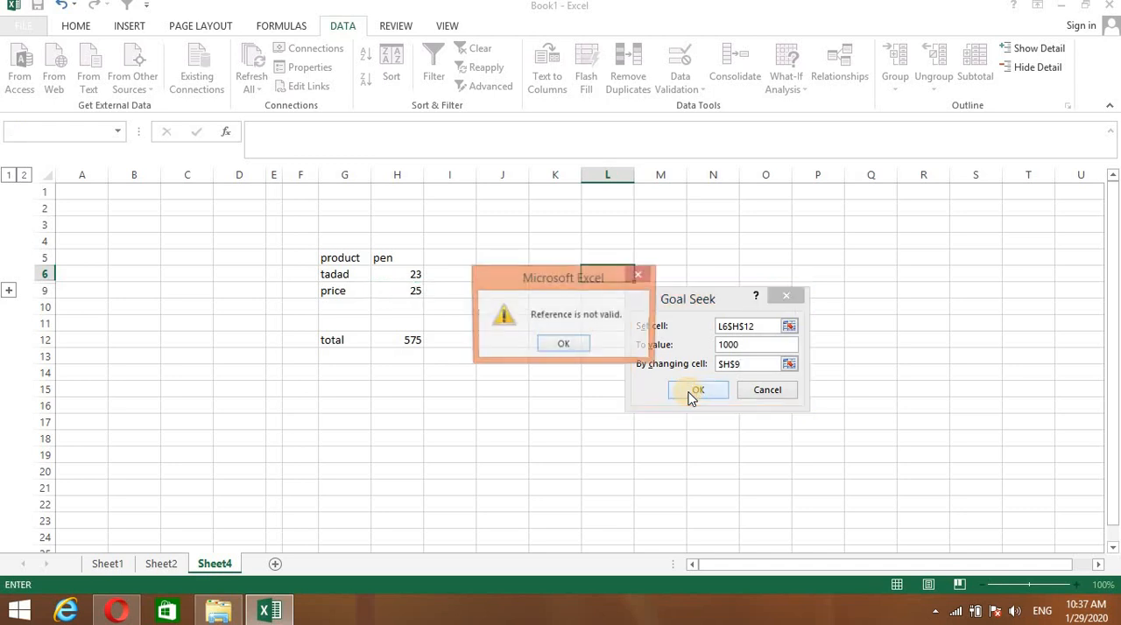
pyautogui.click(564, 345)
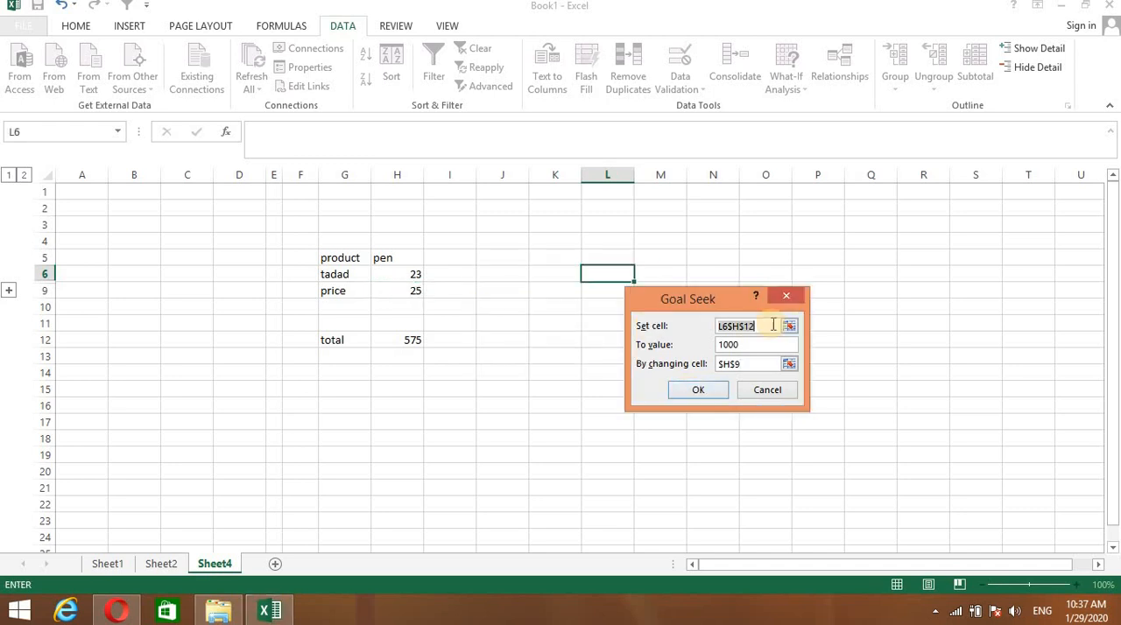
# - Replace Goal Seek's set cell reference with $H$12, run it, keep the solution and inspect the total's formula
pyautogui.click(763, 327)
pyautogui.press('BackSpace')
pyautogui.press('BackSpace')
pyautogui.press('BackSpace')
pyautogui.press('BackSpace')
pyautogui.press('BackSpace')
pyautogui.press('BackSpace')
pyautogui.press('BackSpace')
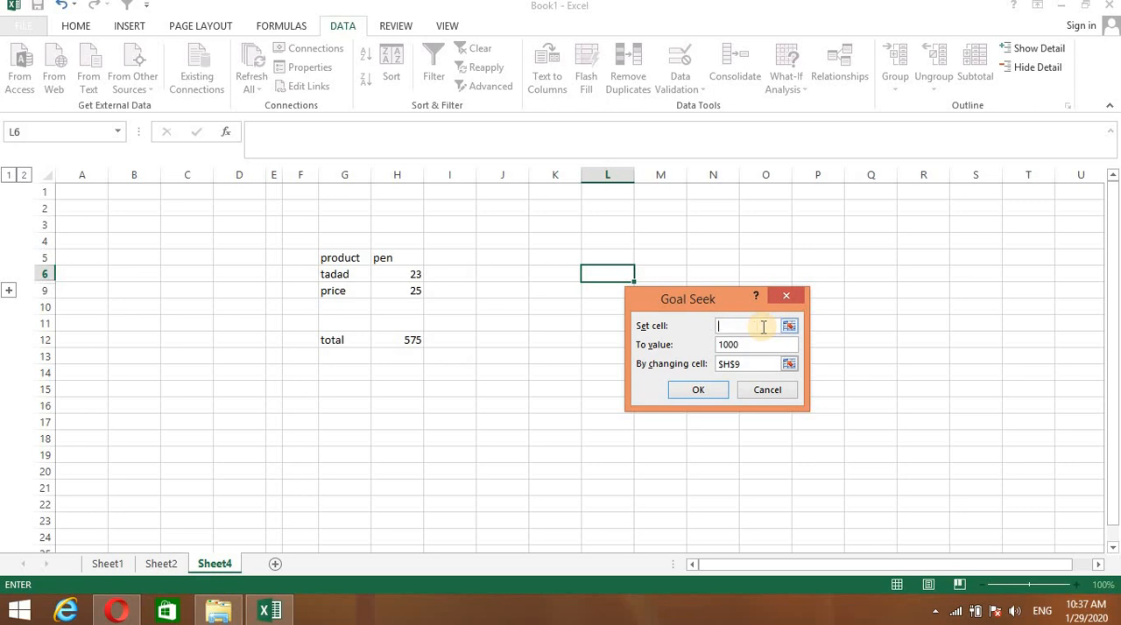
pyautogui.click(411, 337)
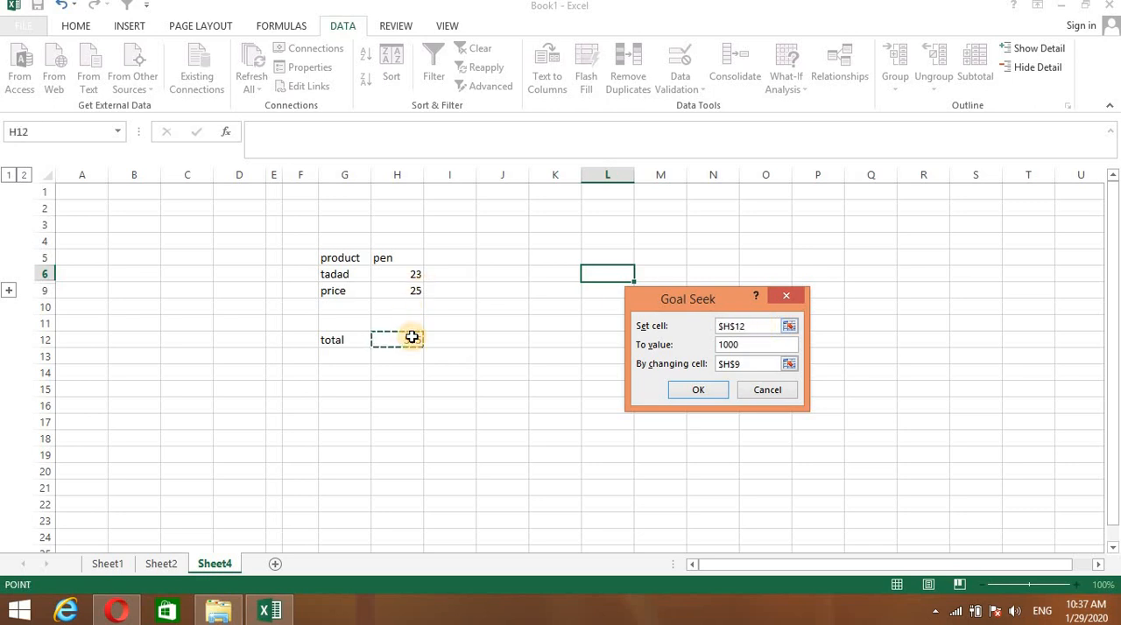
pyautogui.press('Return')
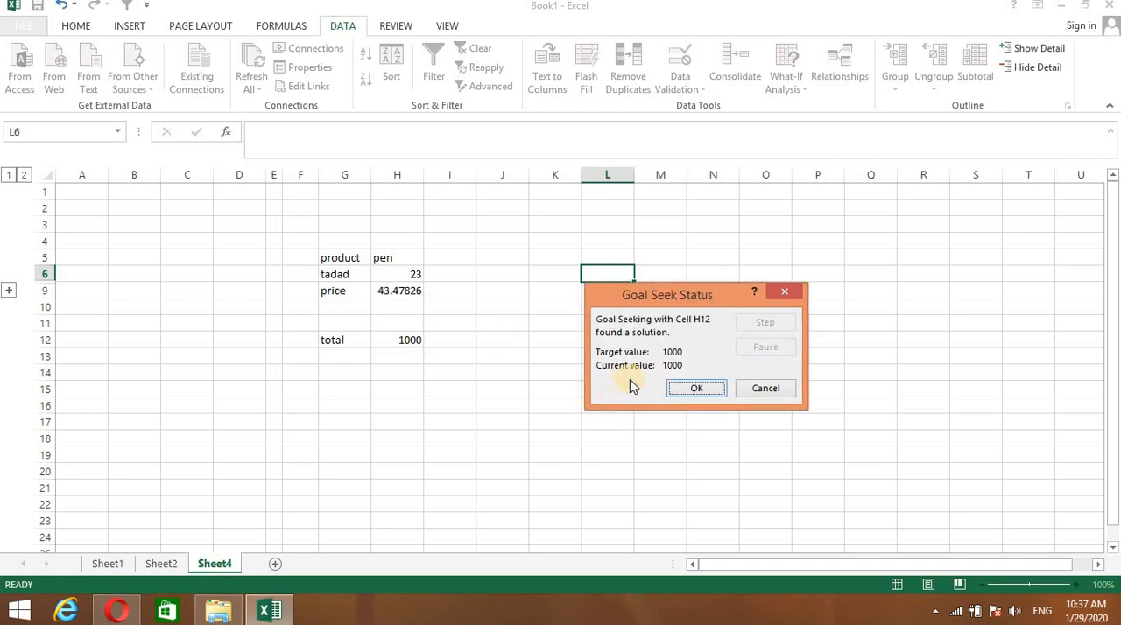
pyautogui.click(684, 388)
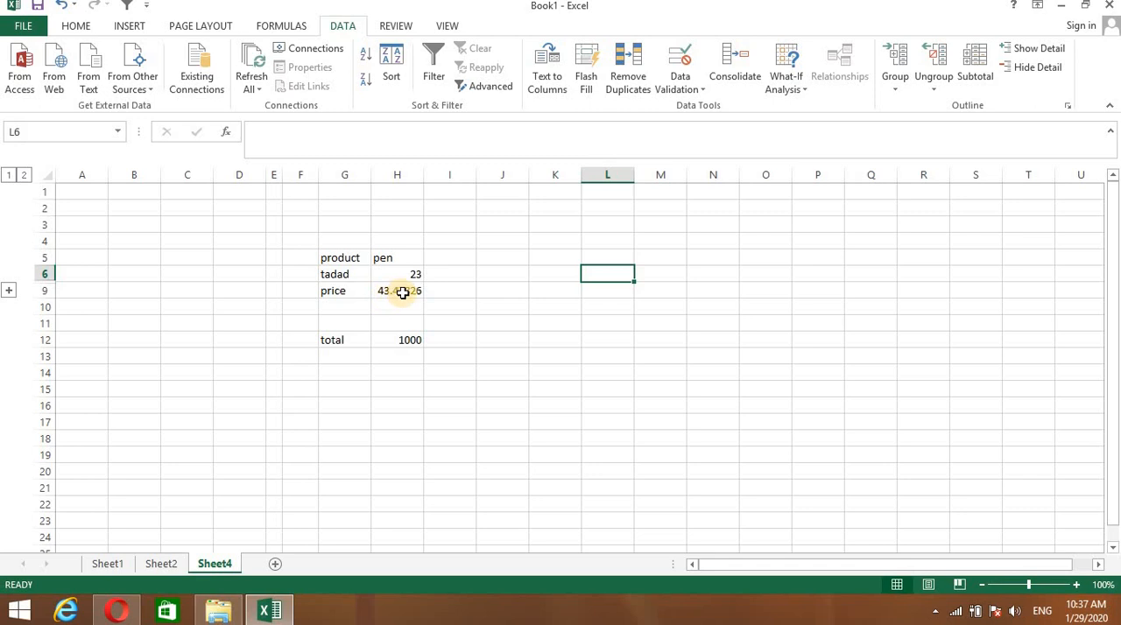
pyautogui.click(405, 342)
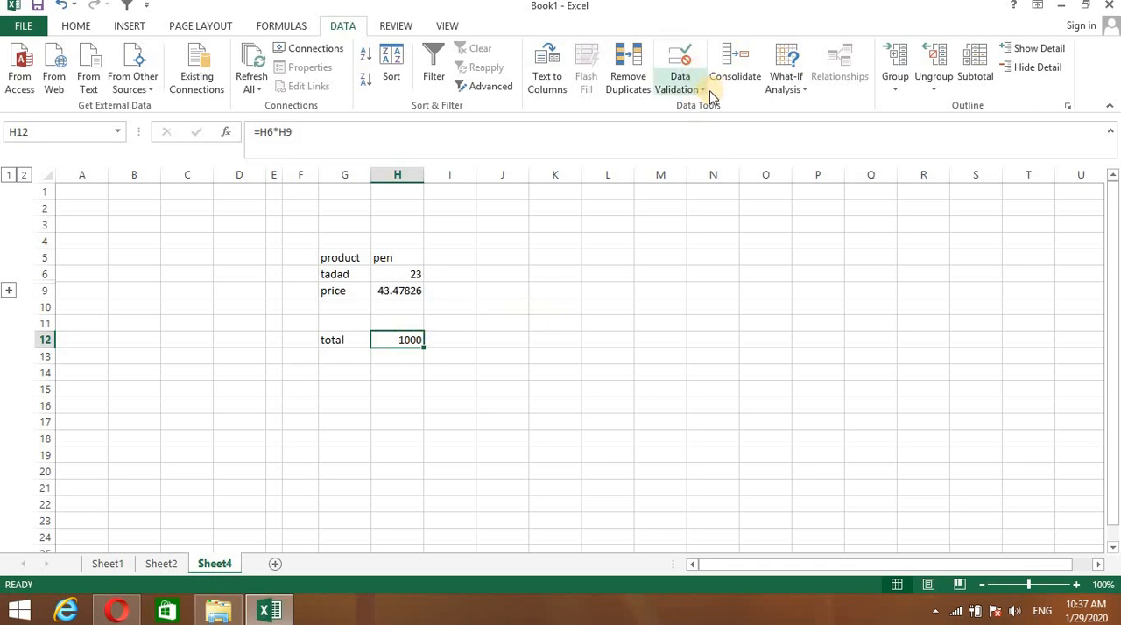
pyautogui.click(807, 83)
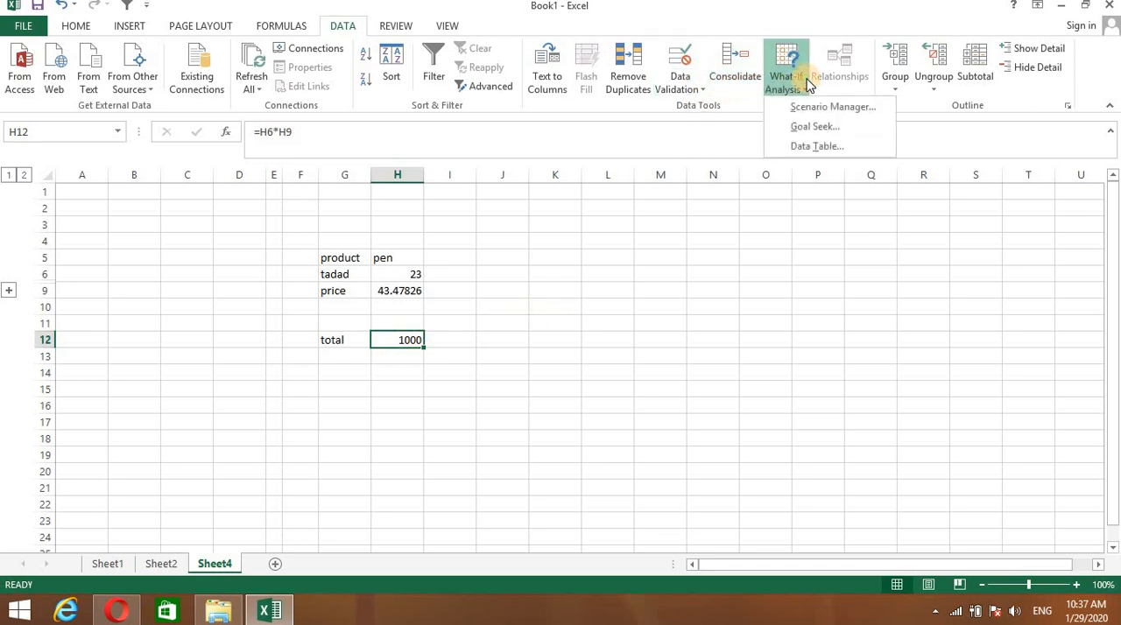
pyautogui.click(603, 348)
pyautogui.click(513, 338)
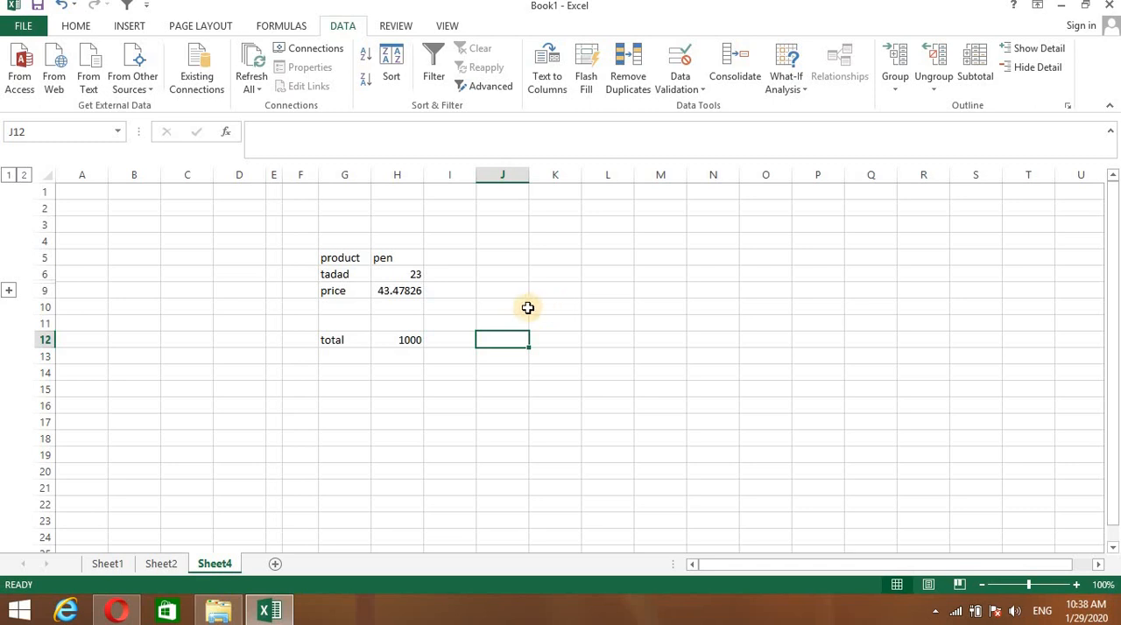
# - Enter the heading tadad in L9 and the values 45, 67, 67, 98, 46 and 87 below it in L10:L15
pyautogui.click(600, 291)
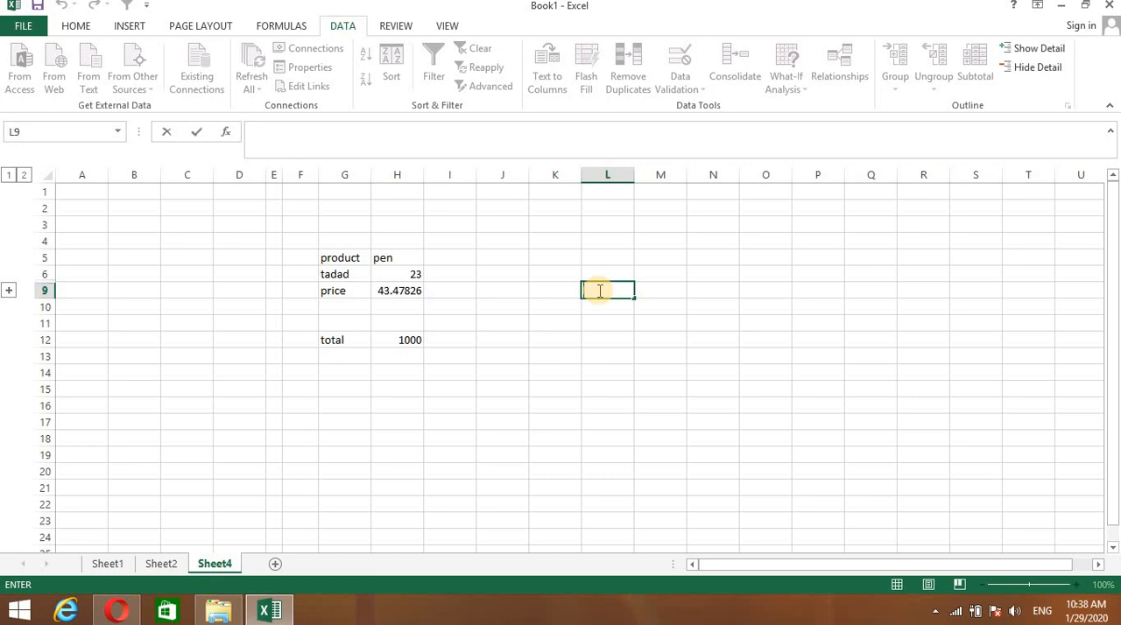
pyautogui.write('tadad')
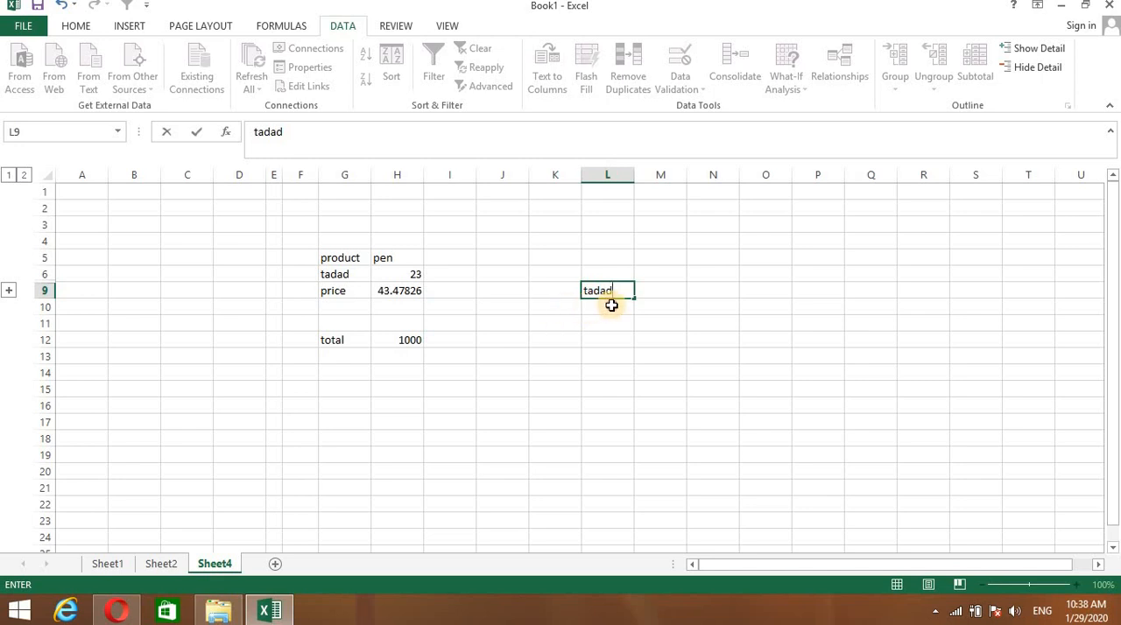
pyautogui.click(610, 305)
pyautogui.write('45')
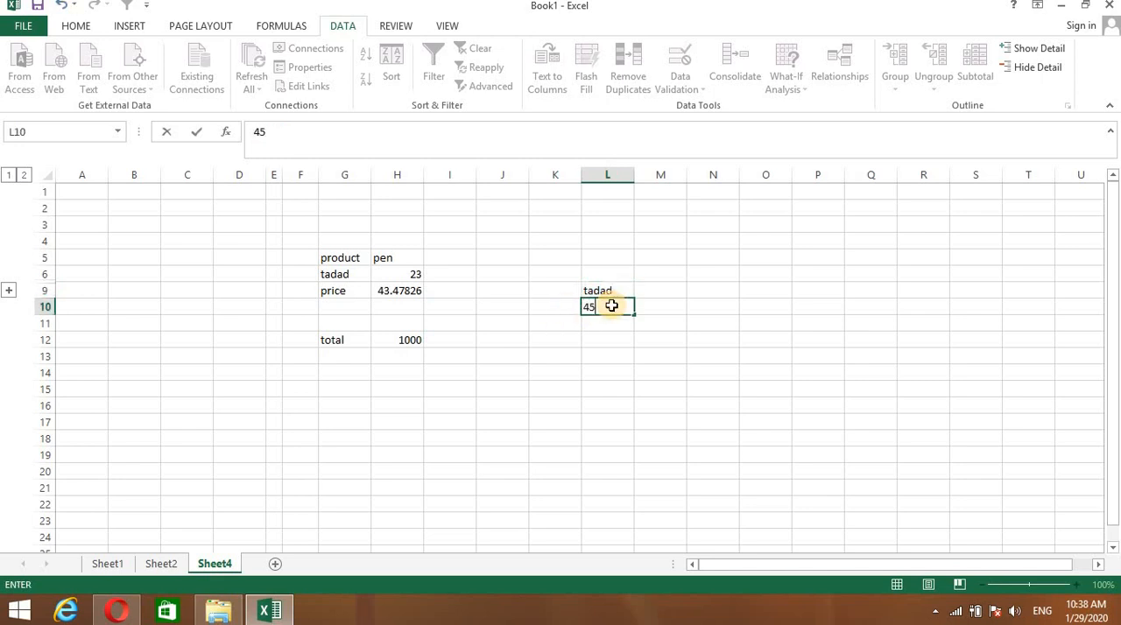
pyautogui.press('Return')
pyautogui.write('67')
pyautogui.press('Return')
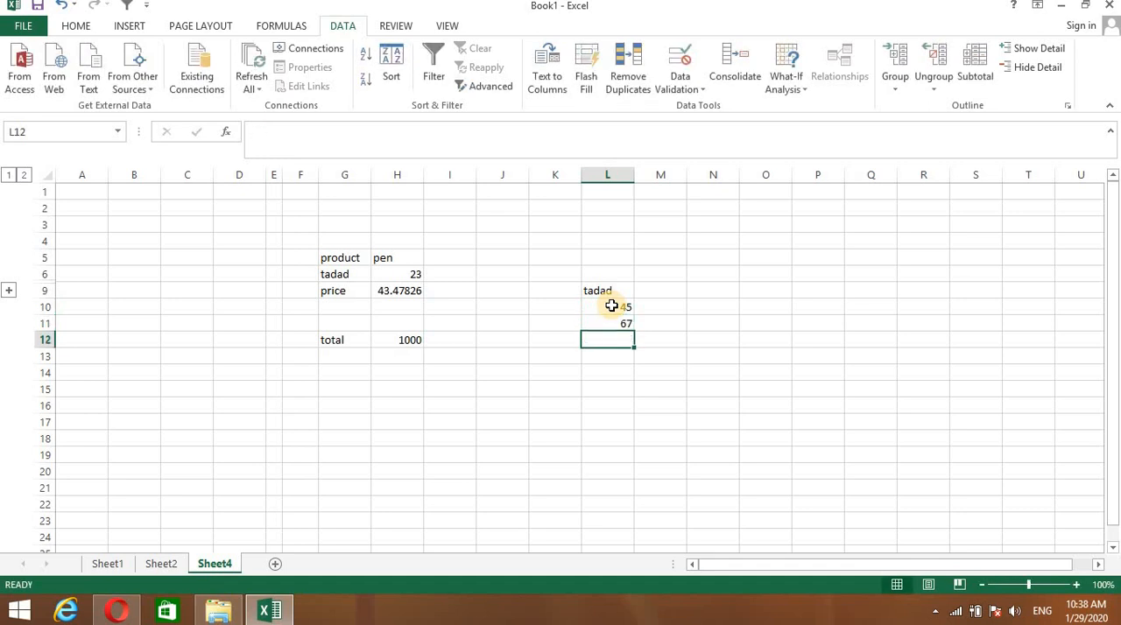
pyautogui.write('67')
pyautogui.press('Return')
pyautogui.write('98')
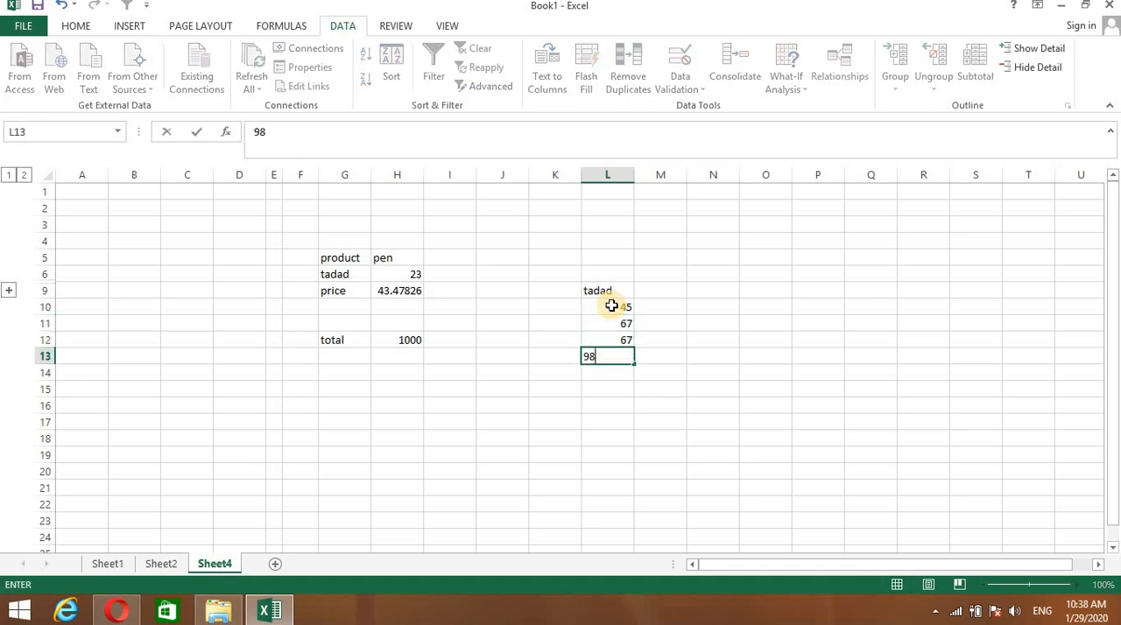
pyautogui.press('Return')
pyautogui.write('46')
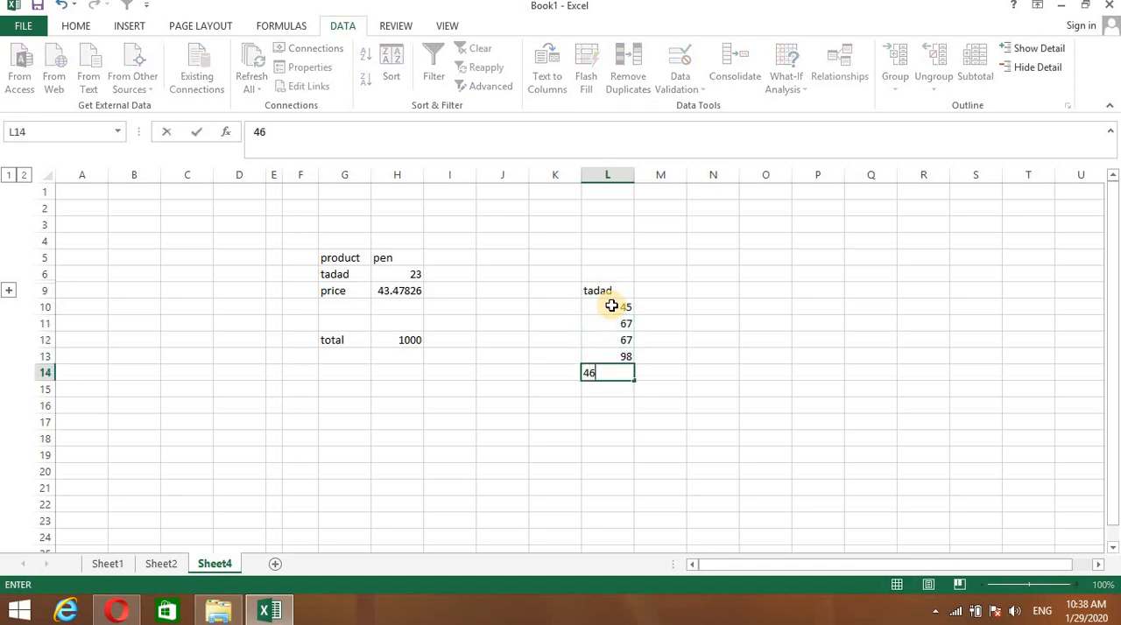
pyautogui.press('Return')
pyautogui.write('87')
pyautogui.press('Return')
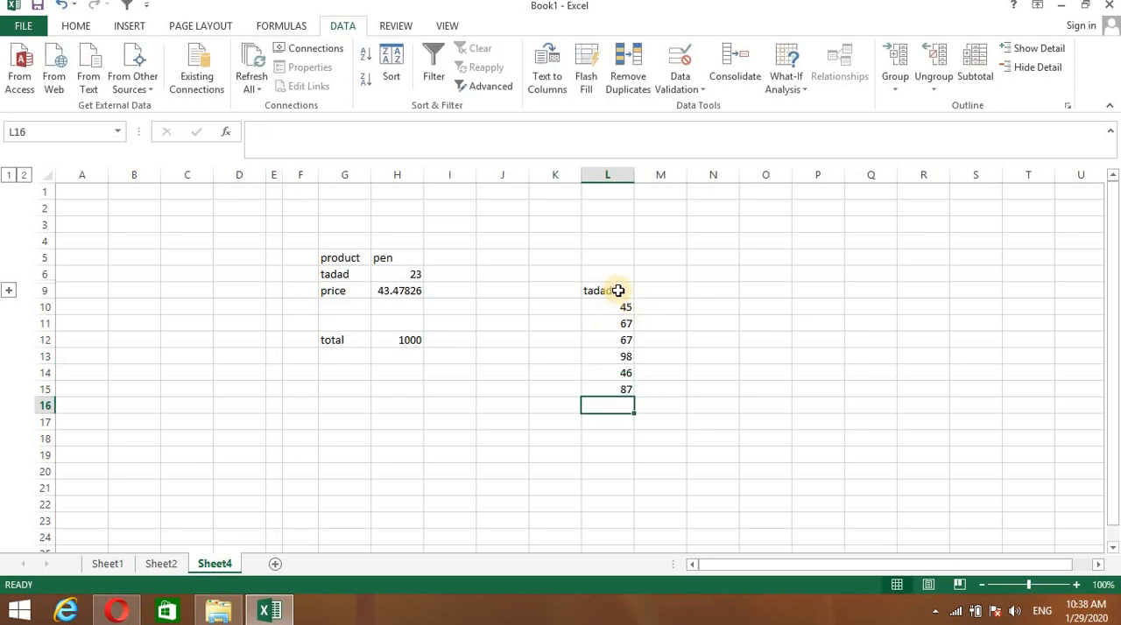
# - Clear the tadad heading from L9 and enter it in L5 instead
pyautogui.doubleClick(625, 294)
pyautogui.click(659, 291)
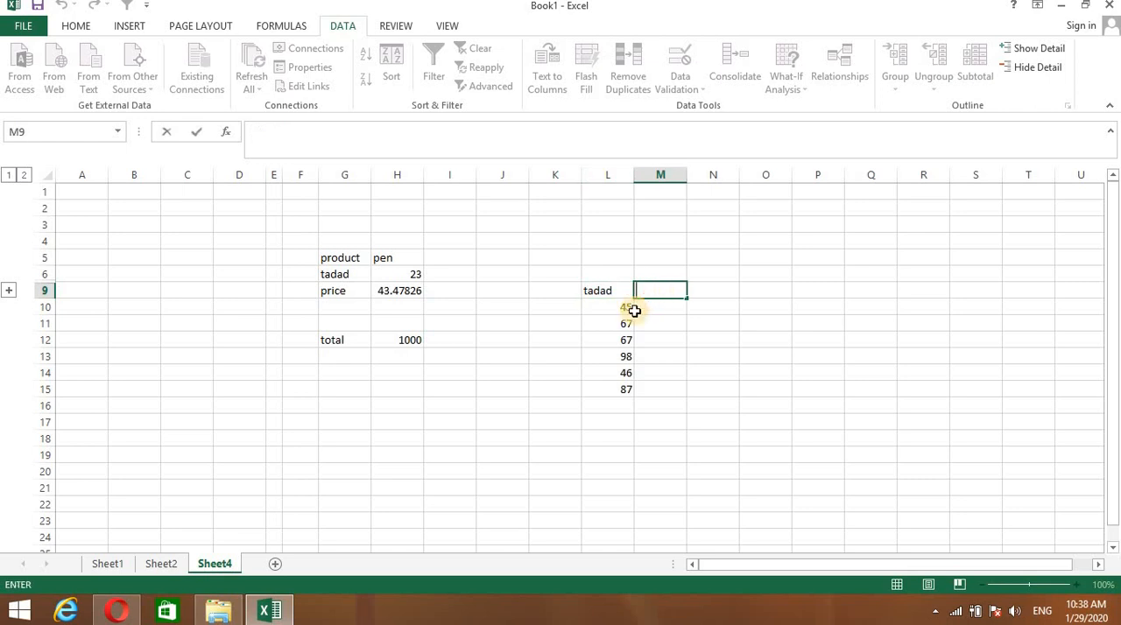
pyautogui.doubleClick(617, 291)
pyautogui.press('BackSpace')
pyautogui.press('BackSpace')
pyautogui.press('BackSpace')
pyautogui.press('BackSpace')
pyautogui.press('BackSpace')
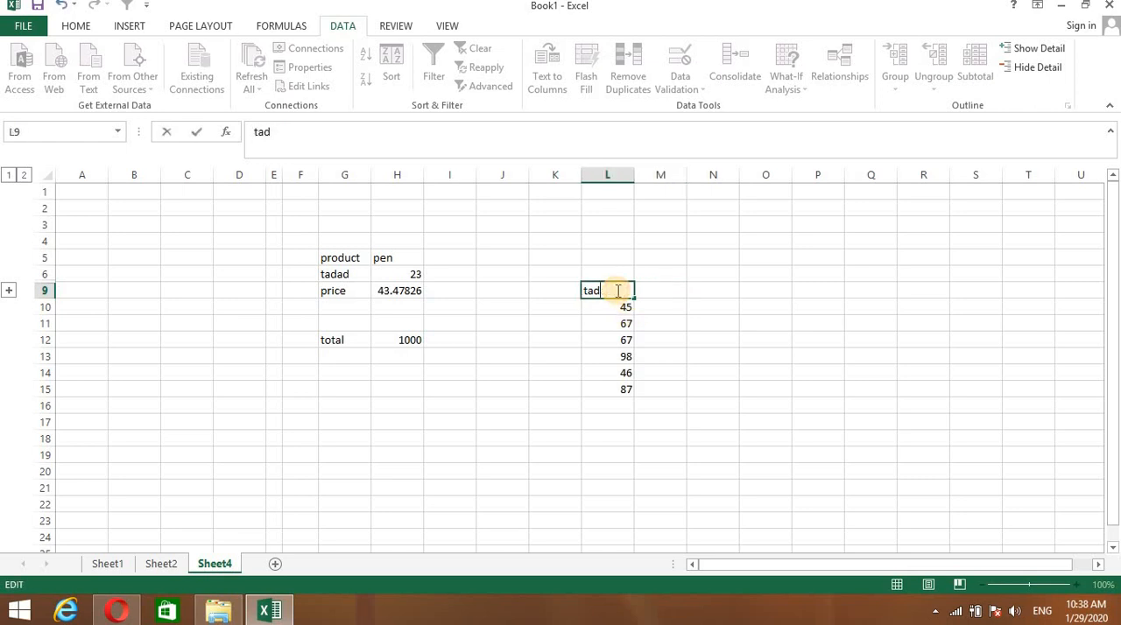
pyautogui.click(606, 255)
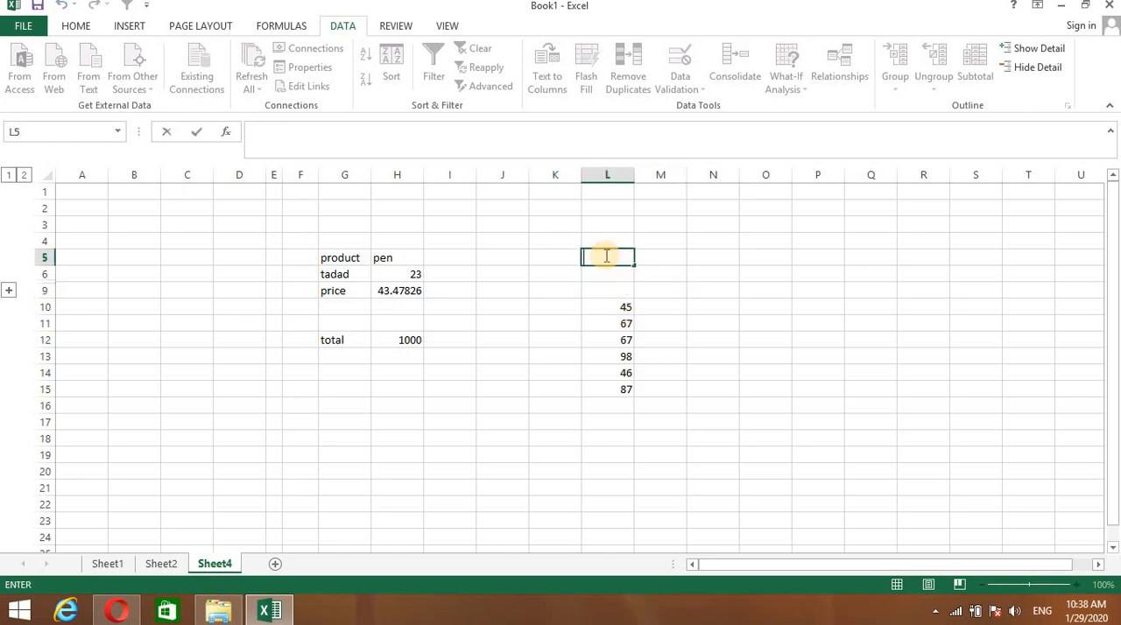
pyautogui.write('tadad')
pyautogui.click(638, 343)
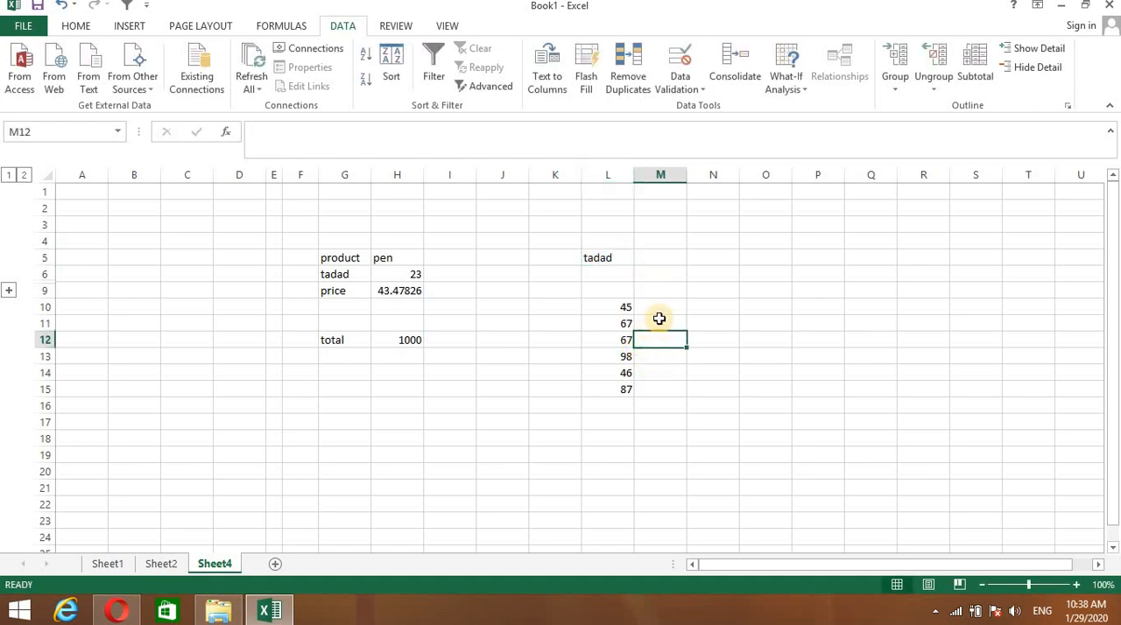
# - Enter the formula =H12 in M9 so it references the total
pyautogui.click(659, 309)
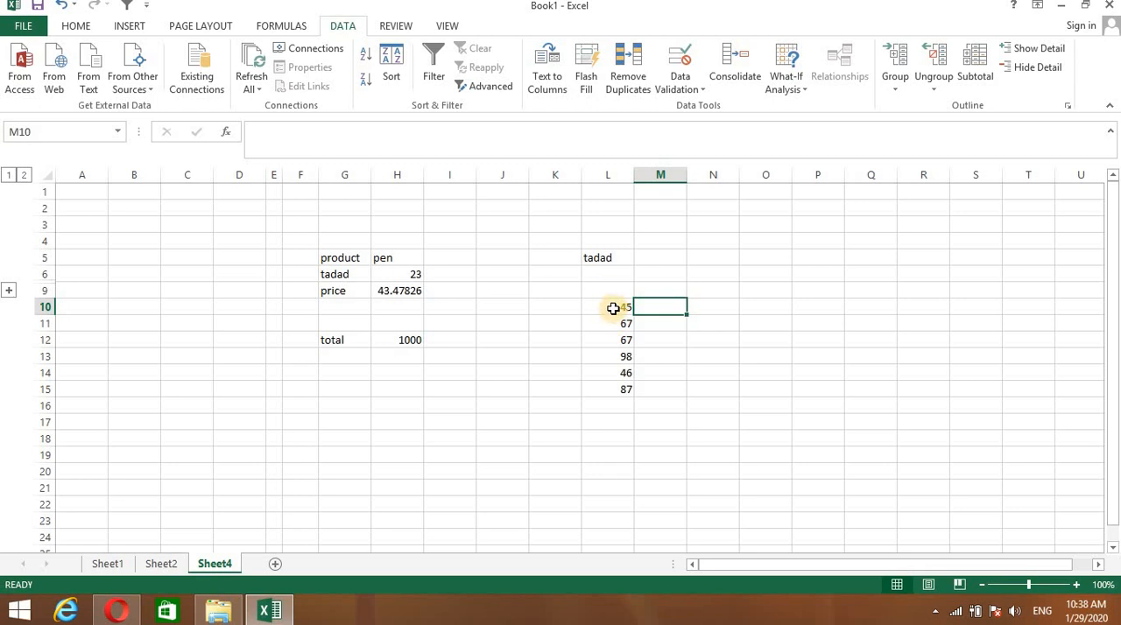
pyautogui.click(655, 289)
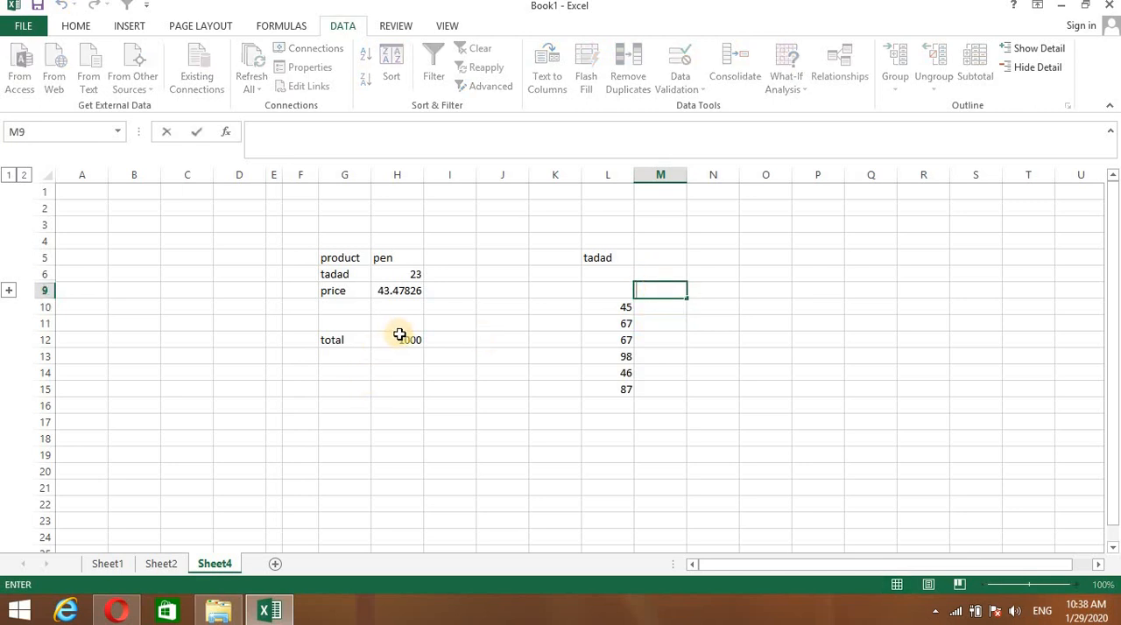
pyautogui.write('=')
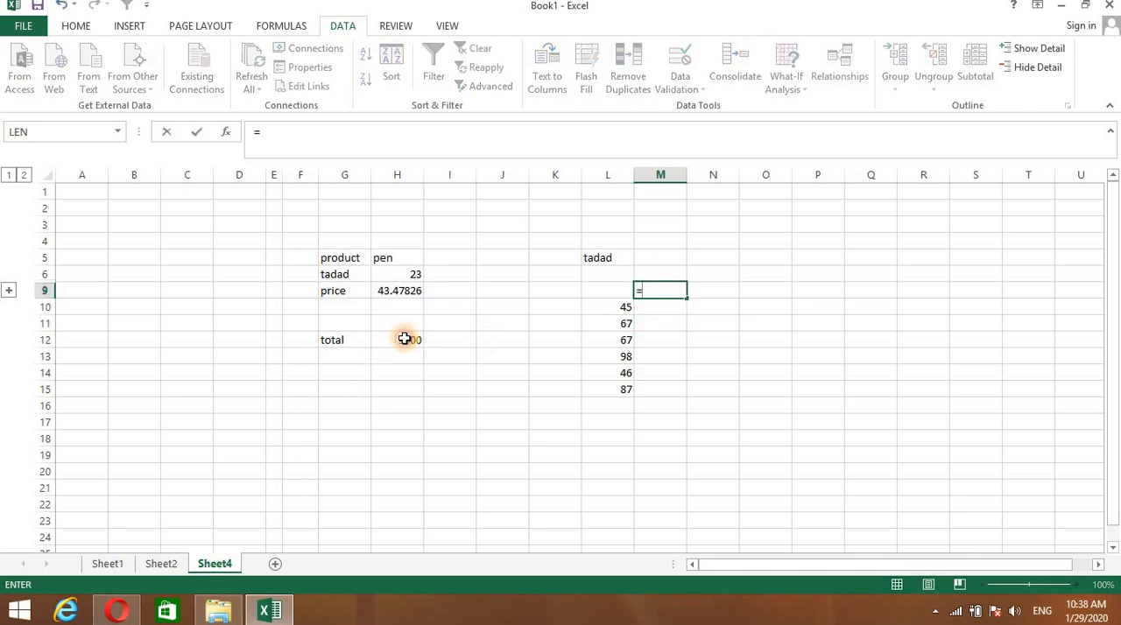
pyautogui.click(404, 339)
pyautogui.press('Return')
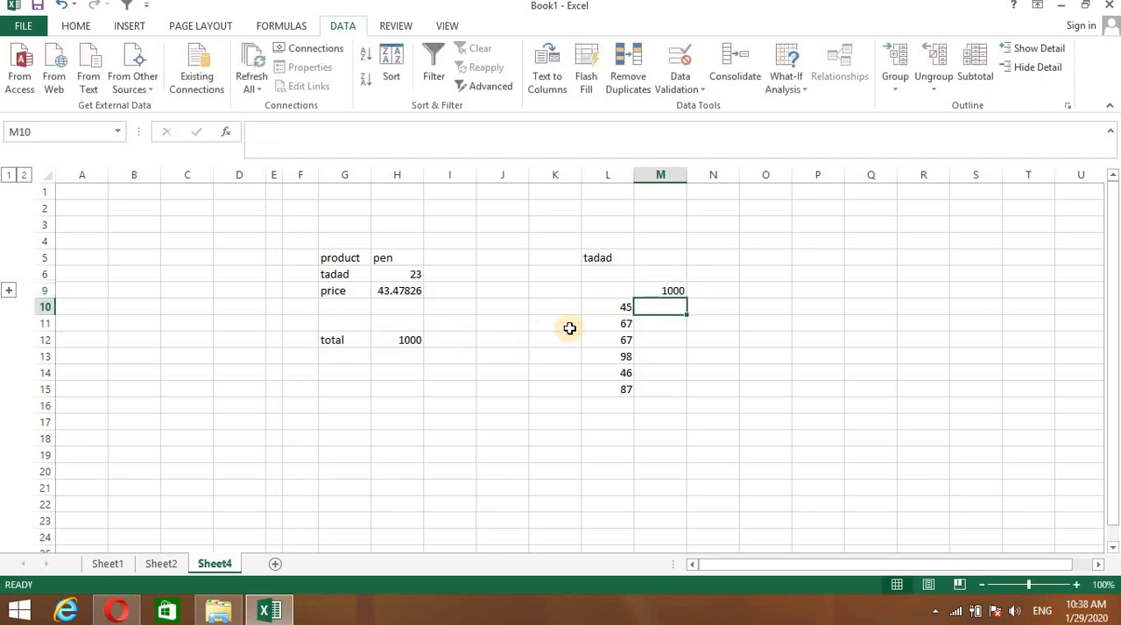
pyautogui.click(664, 289)
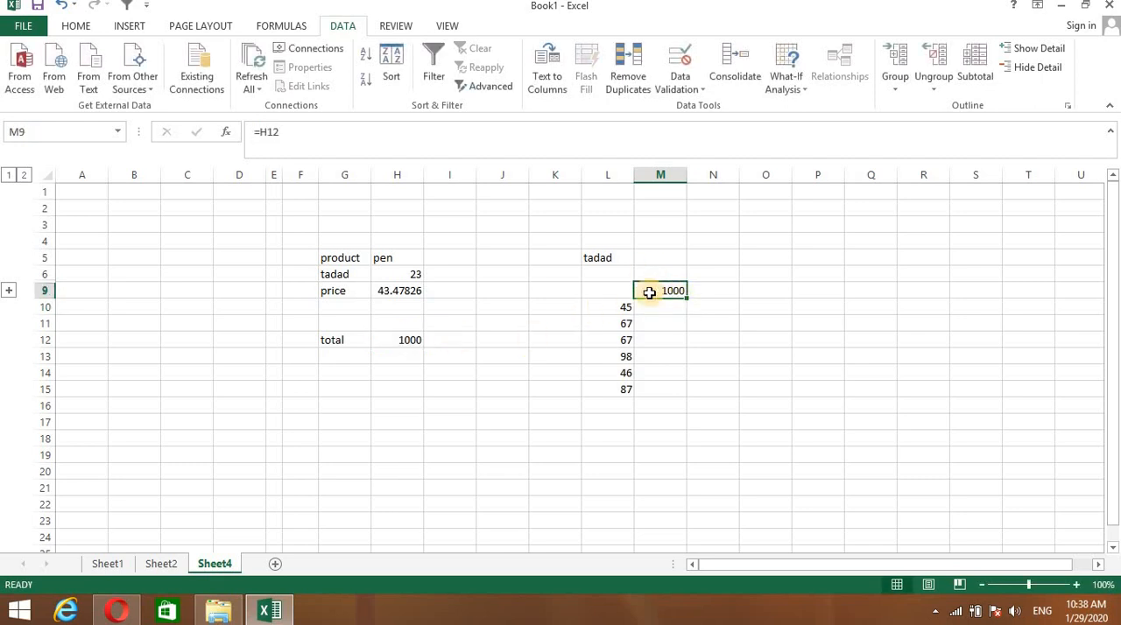
# - Create a what-if data table over L9:M15 with $H$6 as the column input cell
pyautogui.moveTo(592, 286); pyautogui.dragTo(666, 385)
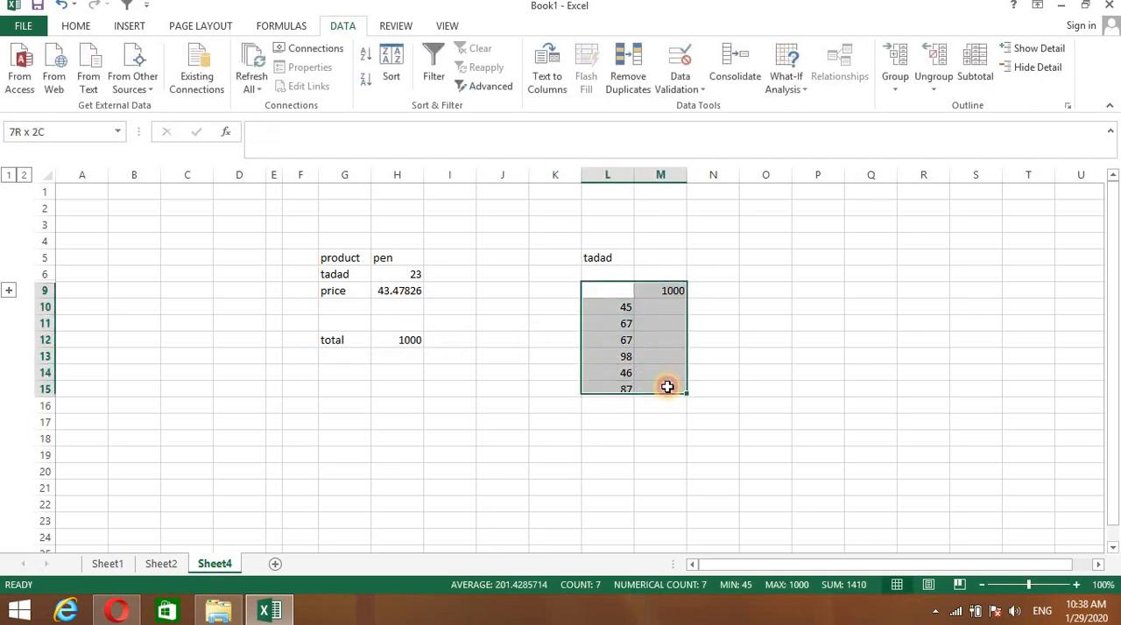
pyautogui.click(804, 83)
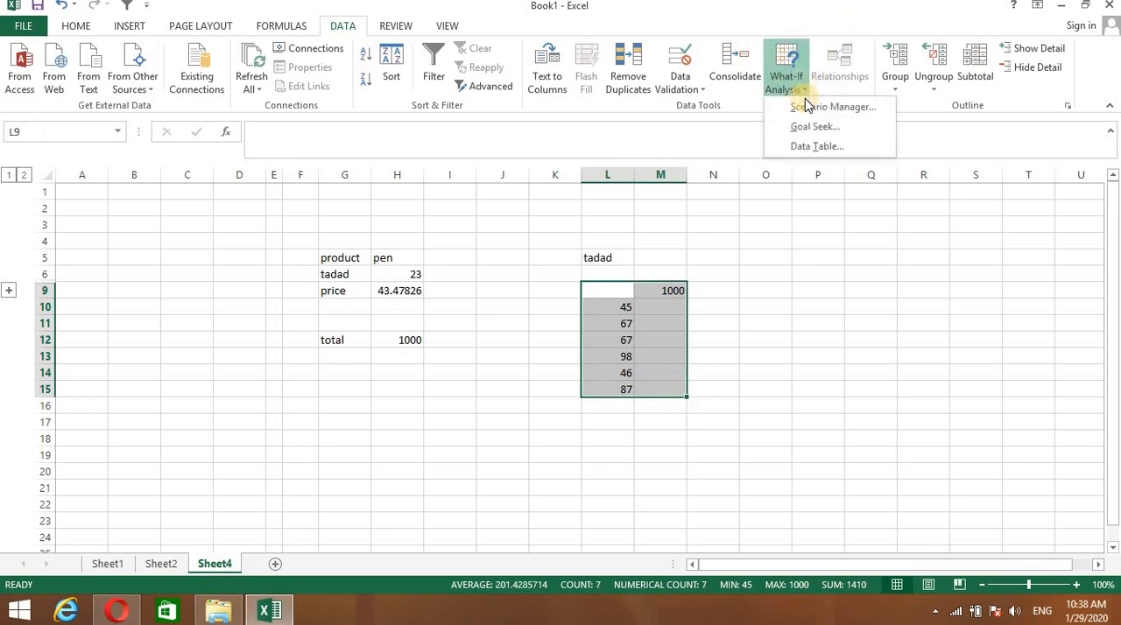
pyautogui.click(810, 147)
pyautogui.moveTo(692, 304); pyautogui.dragTo(861, 267)
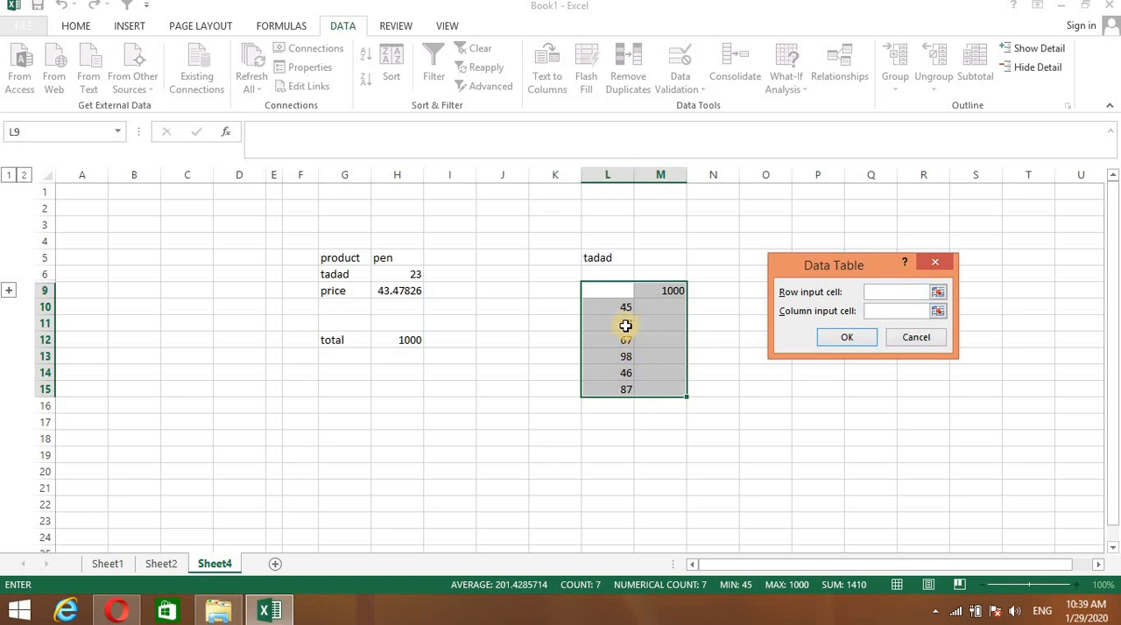
pyautogui.click(886, 311)
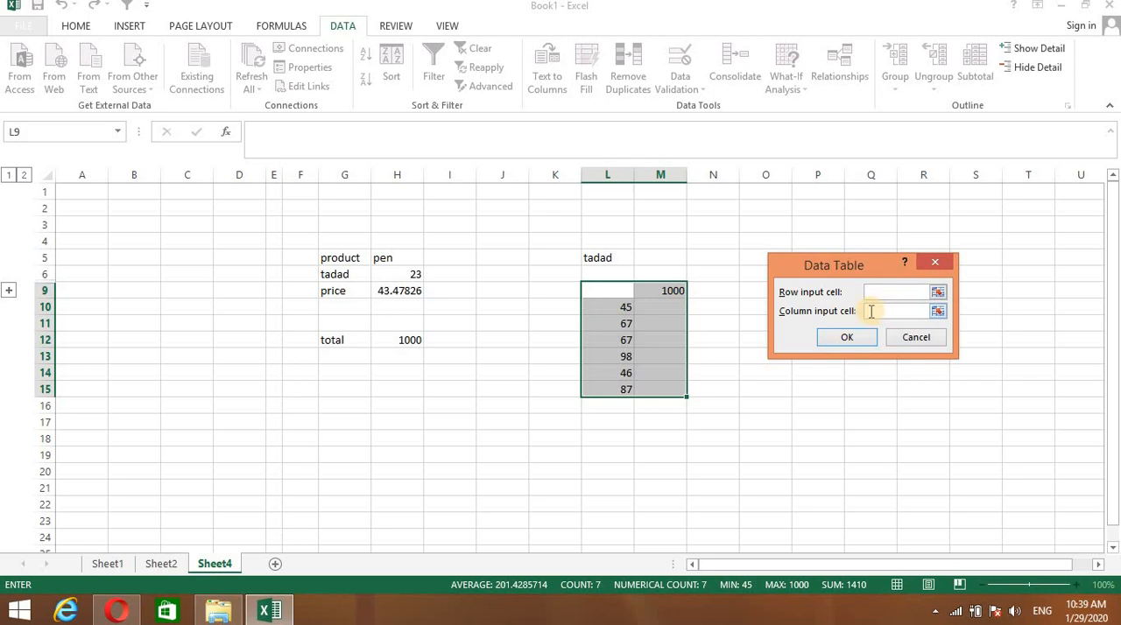
pyautogui.click(410, 274)
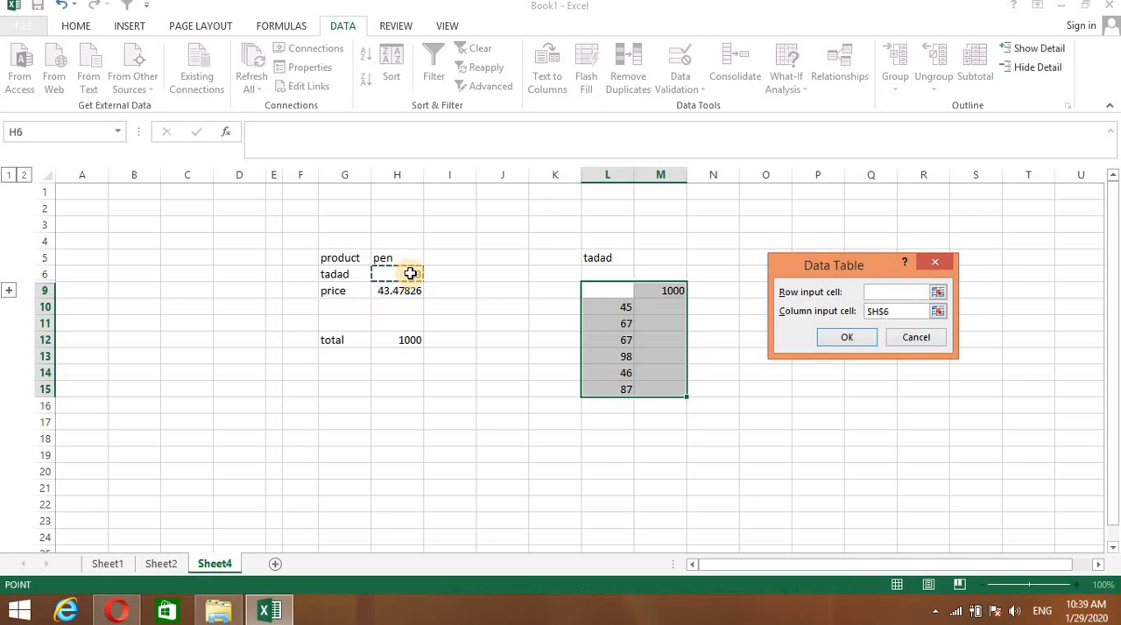
pyautogui.click(839, 333)
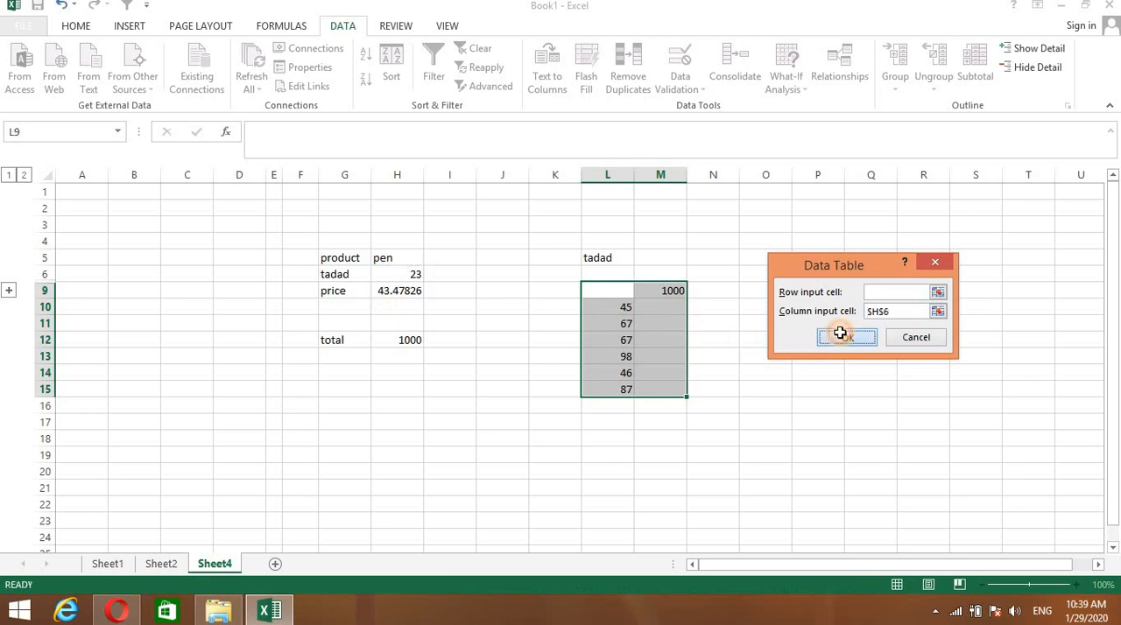
pyautogui.click(797, 359)
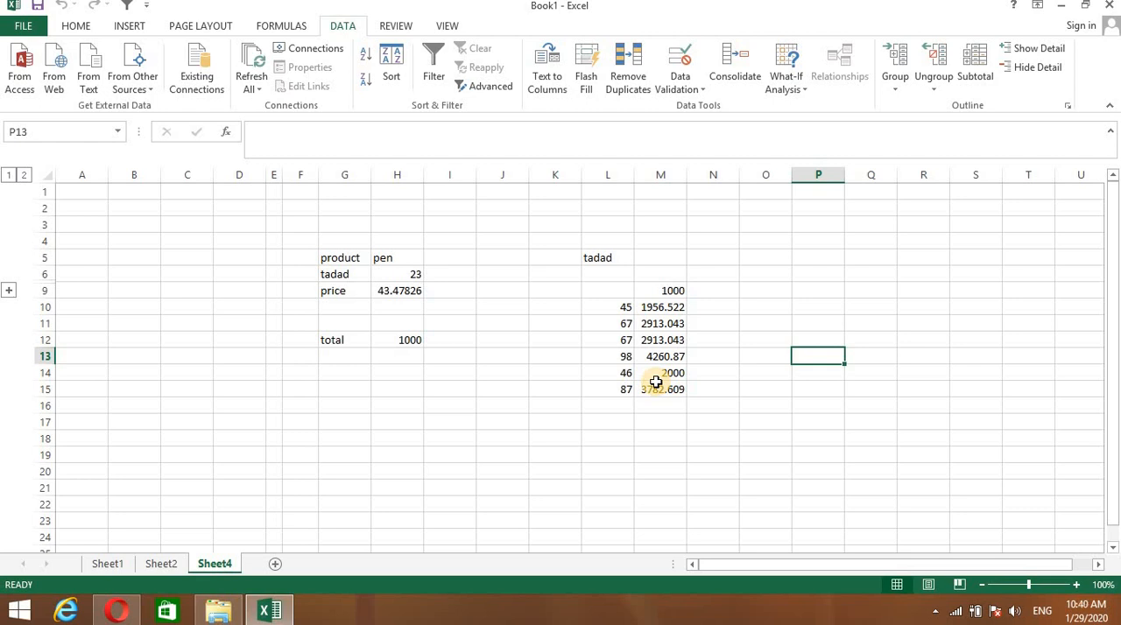
# - Add a scenario named june with changing cells H6:H9, keeping their current values
pyautogui.click(803, 88)
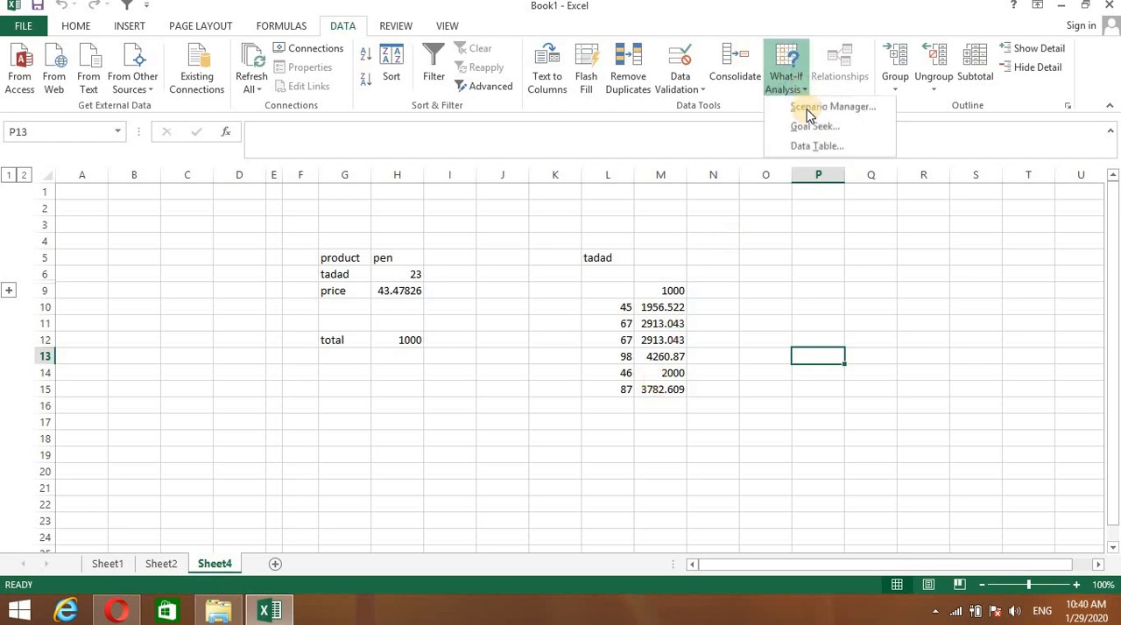
pyautogui.click(476, 378)
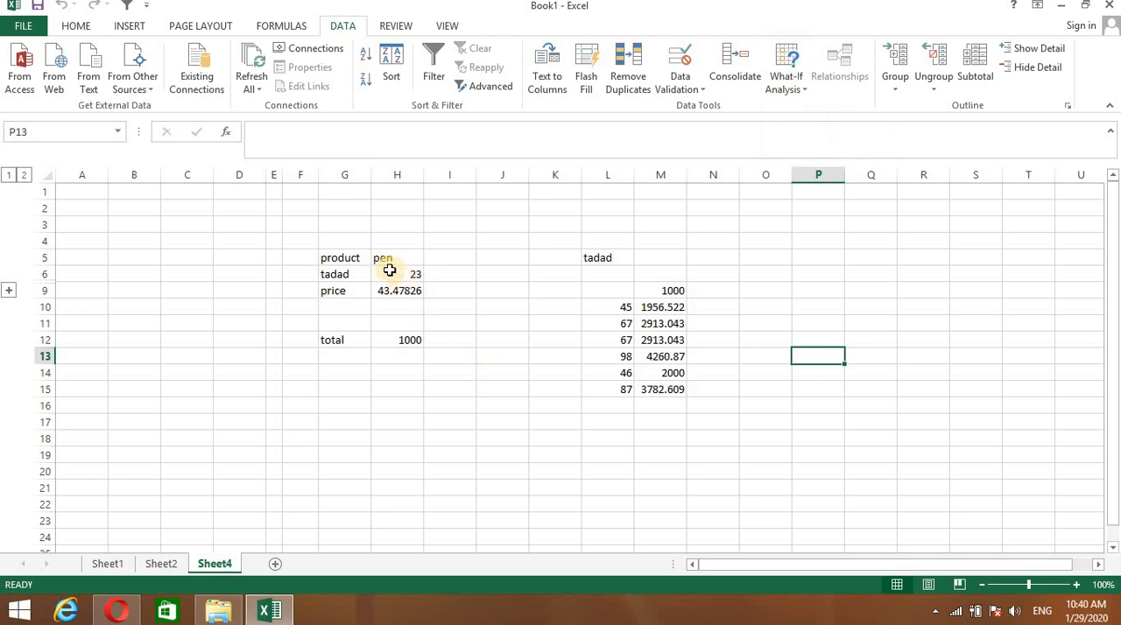
pyautogui.moveTo(383, 271); pyautogui.dragTo(388, 292)
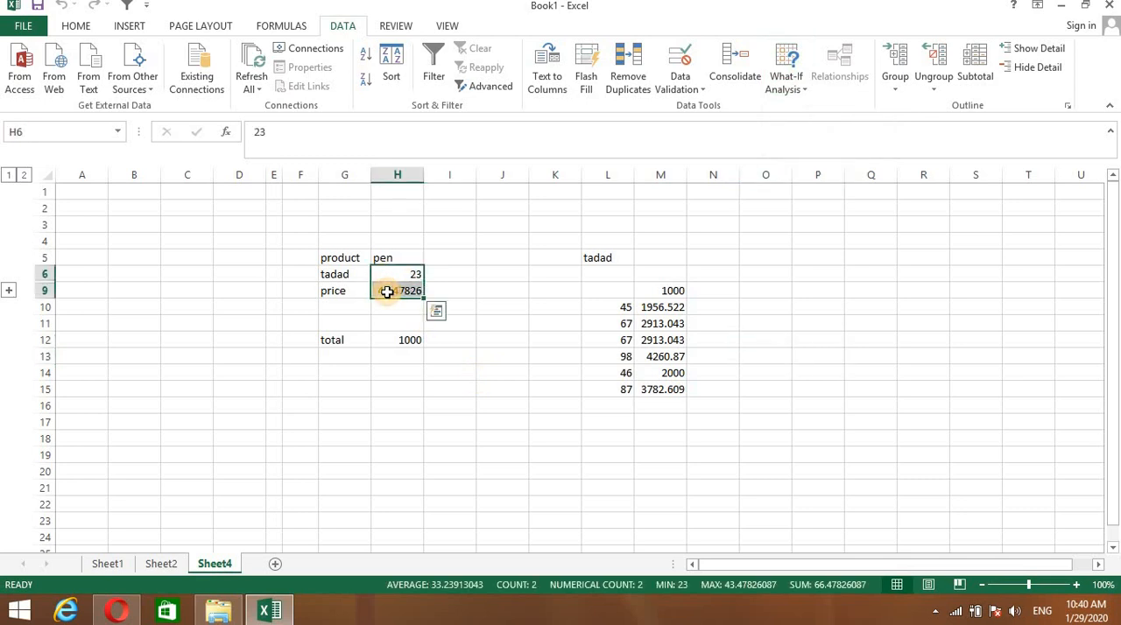
pyautogui.click(806, 92)
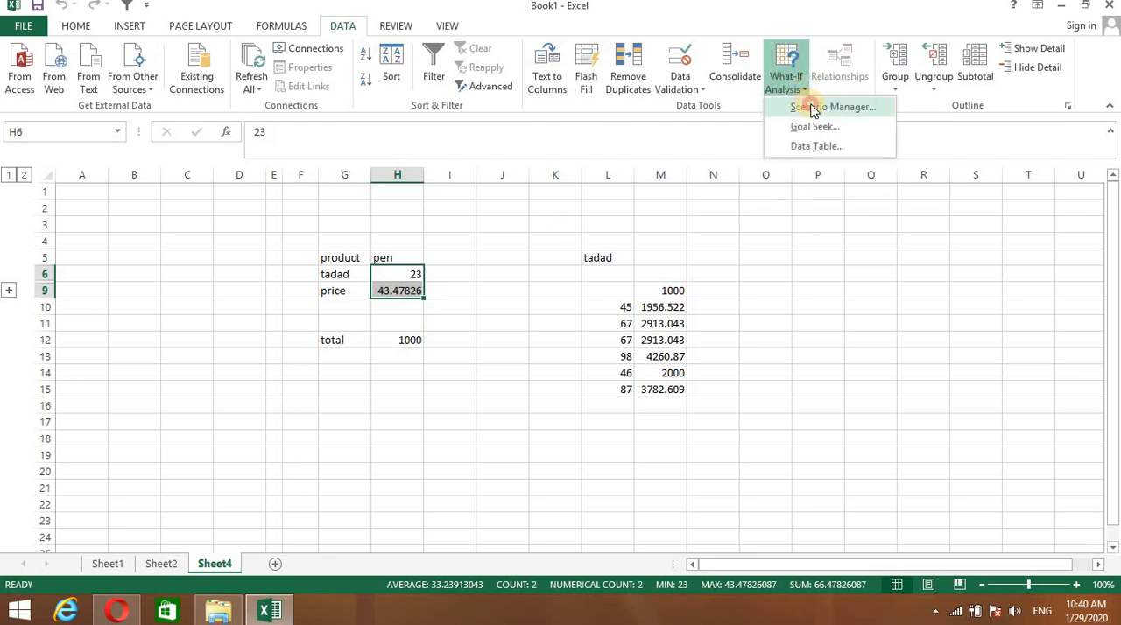
pyautogui.click(813, 108)
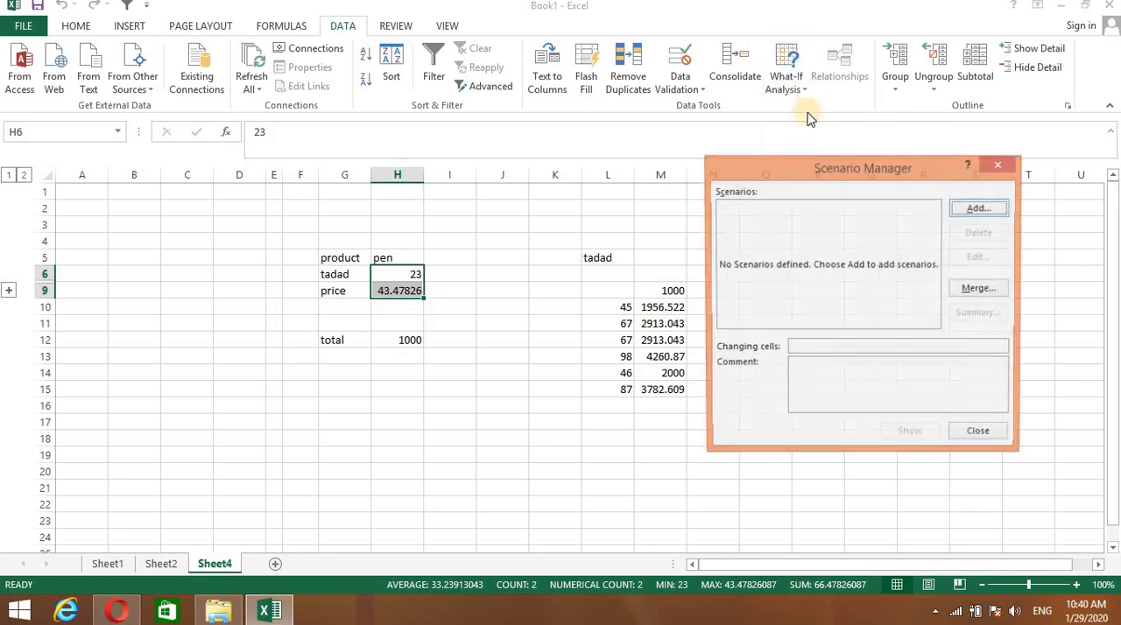
pyautogui.click(971, 212)
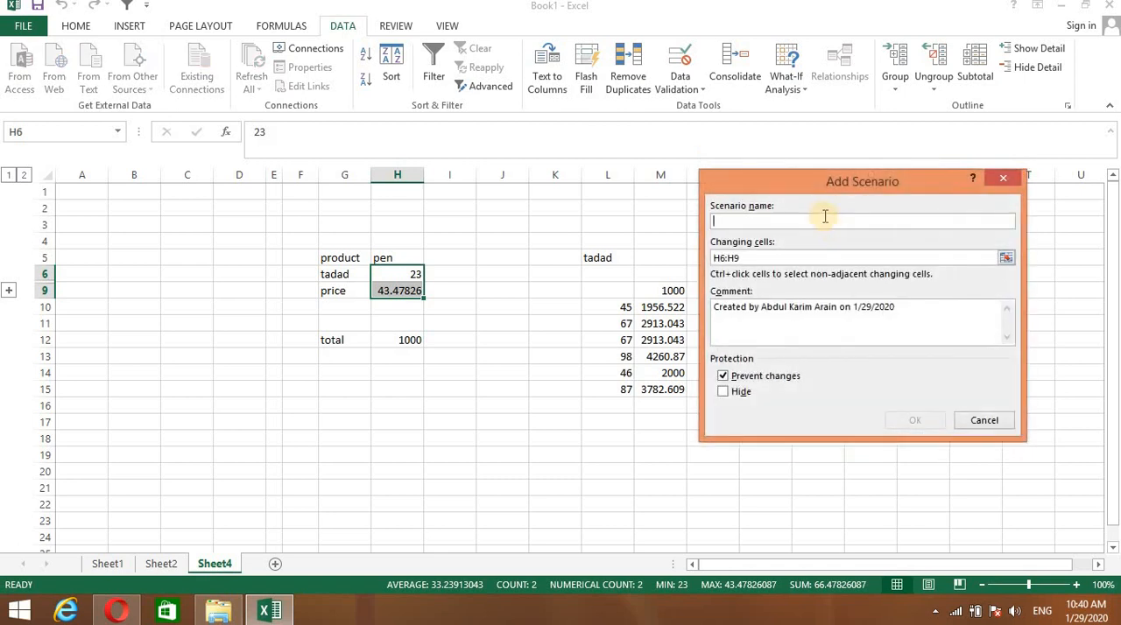
pyautogui.write('june')
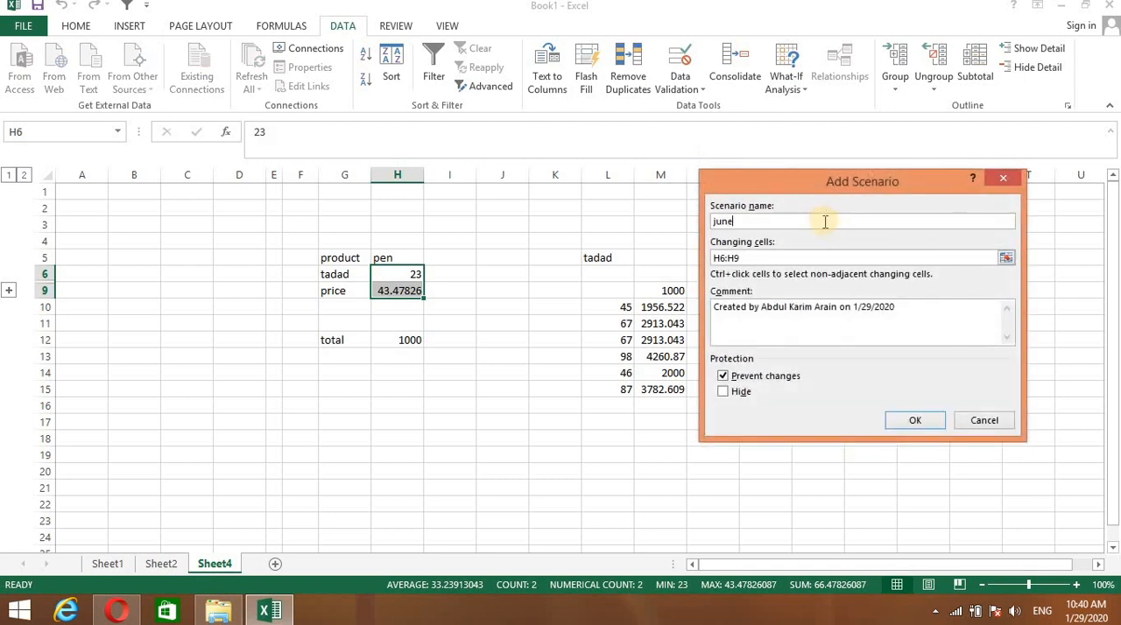
pyautogui.click(902, 418)
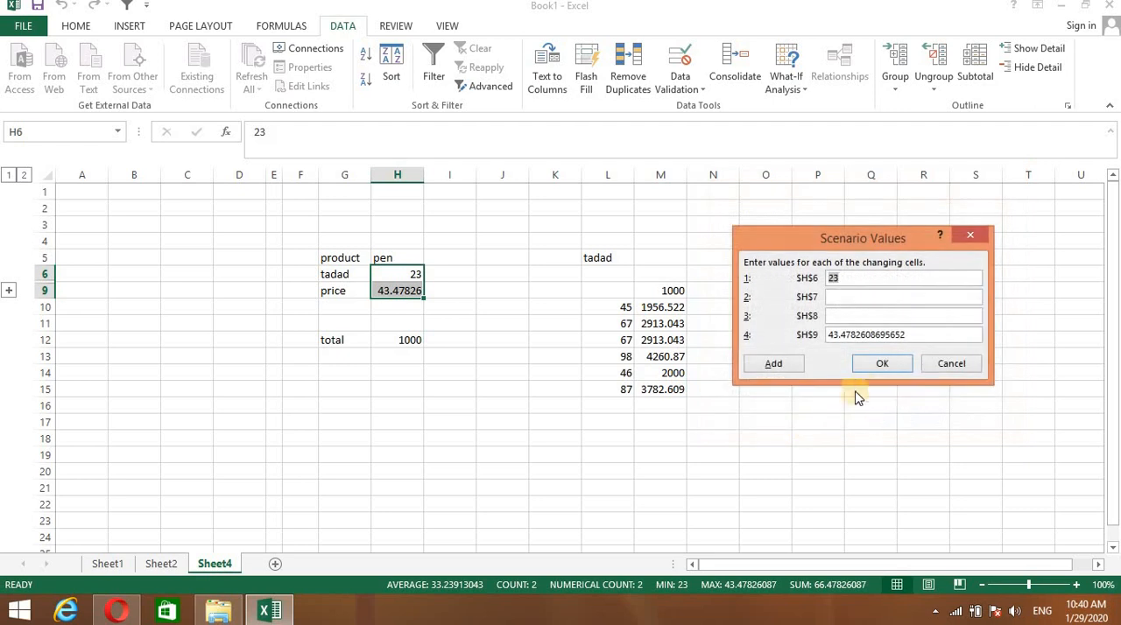
pyautogui.click(877, 366)
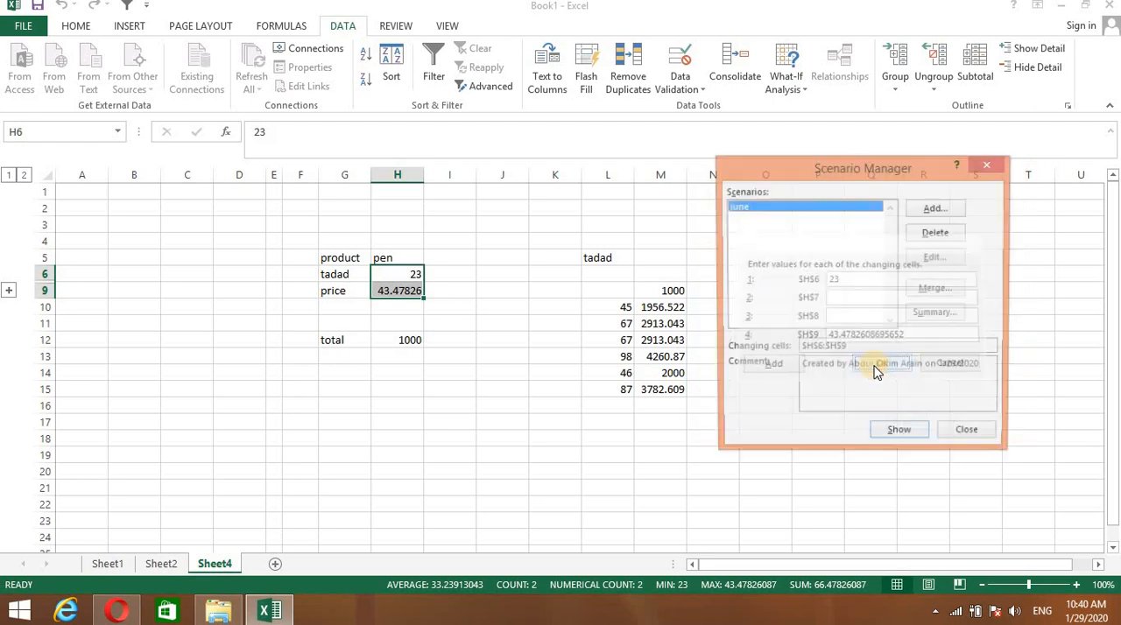
pyautogui.click(977, 433)
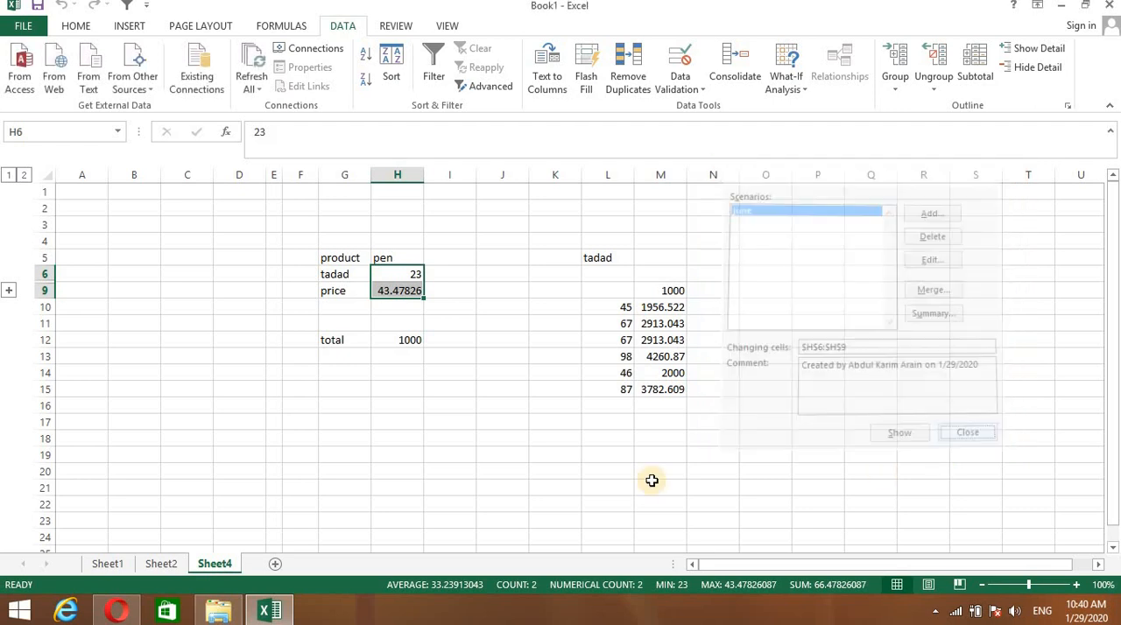
# - Change the tadad quantity in H6 to 423
pyautogui.click(585, 502)
pyautogui.doubleClick(409, 273)
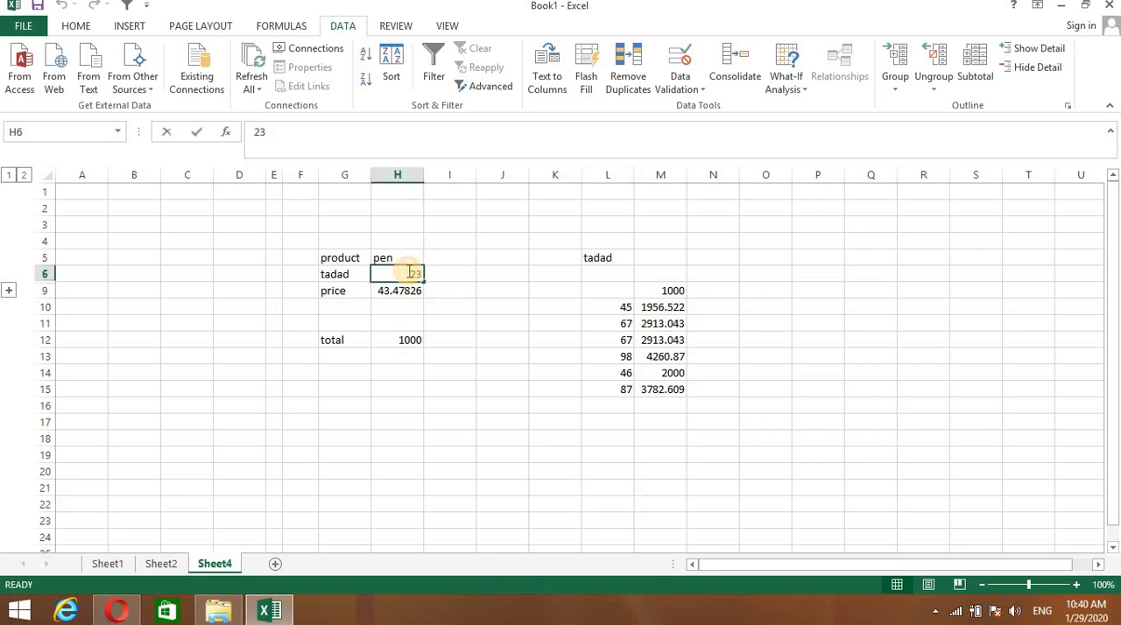
pyautogui.write('4')
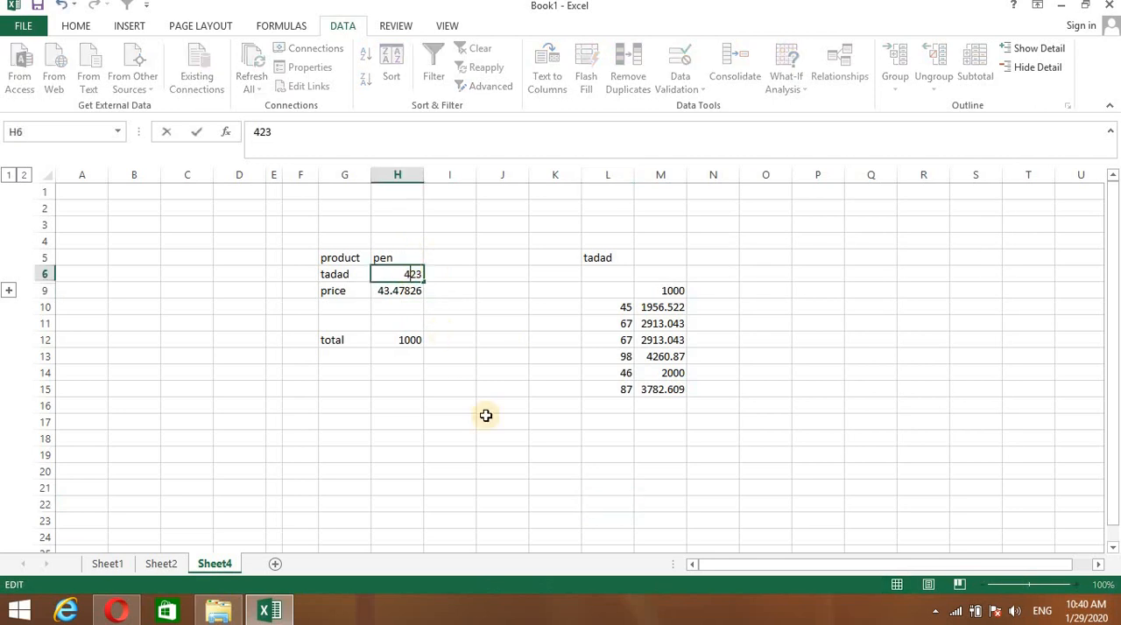
pyautogui.click(511, 480)
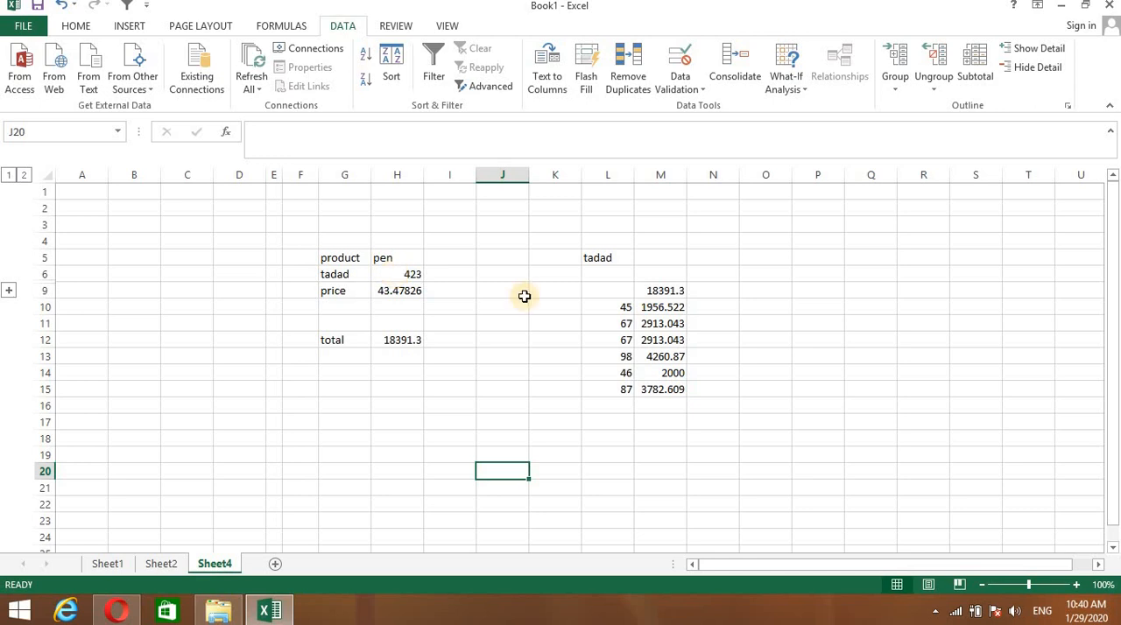
# - Show the june scenario to apply its stored values to the sheet, and close the Scenario Manager
pyautogui.click(804, 87)
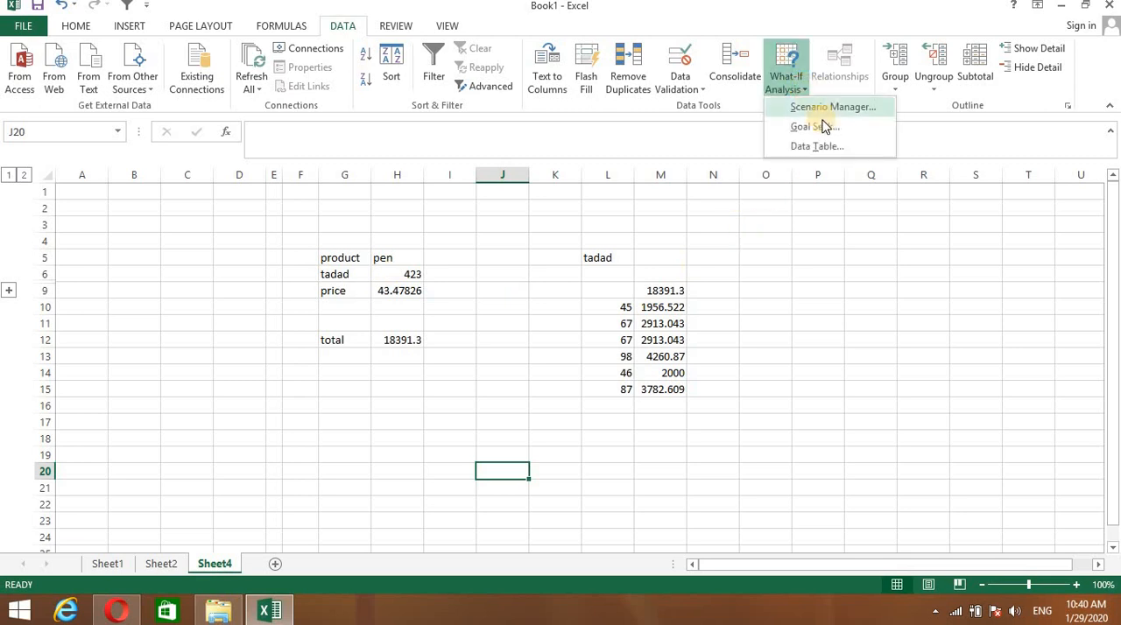
pyautogui.click(818, 108)
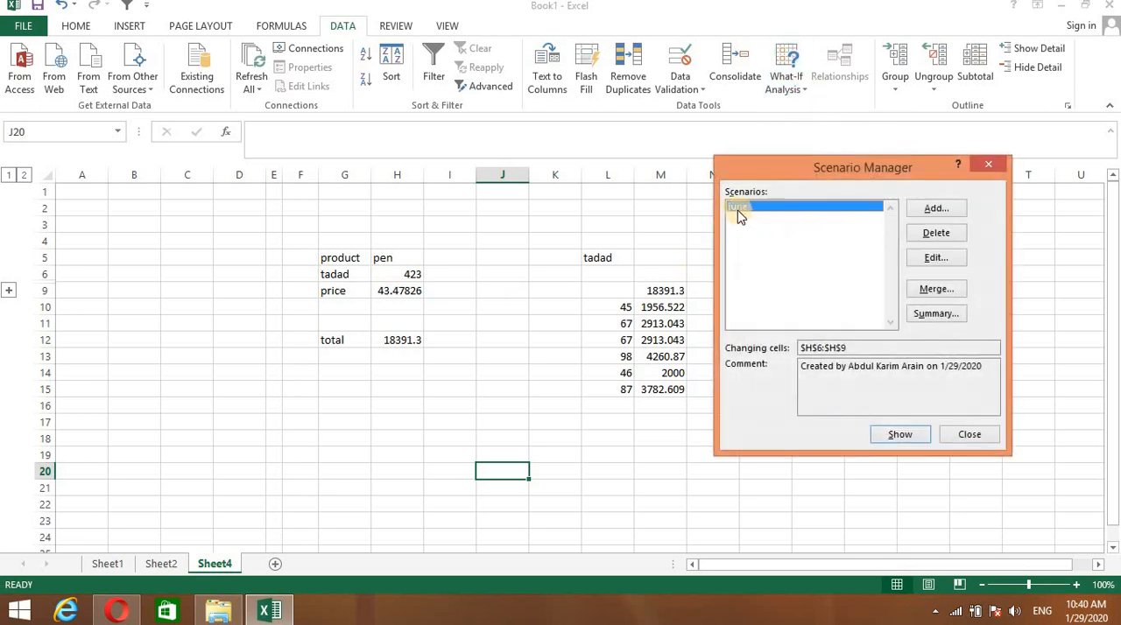
pyautogui.click(899, 435)
pyautogui.moveTo(880, 173); pyautogui.dragTo(999, 334)
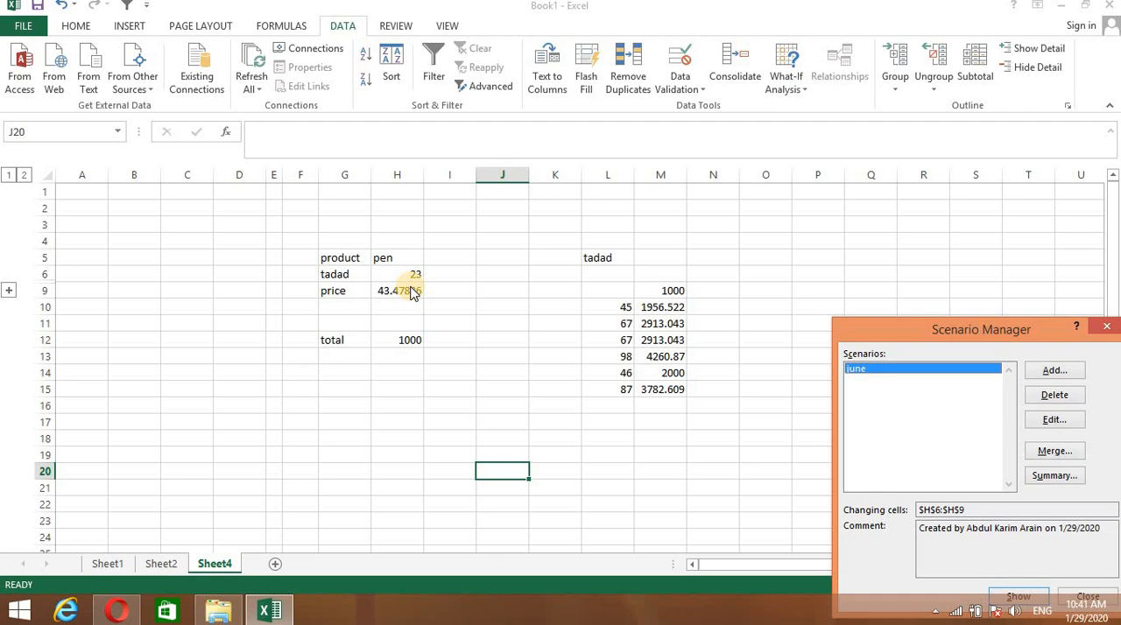
pyautogui.click(1106, 326)
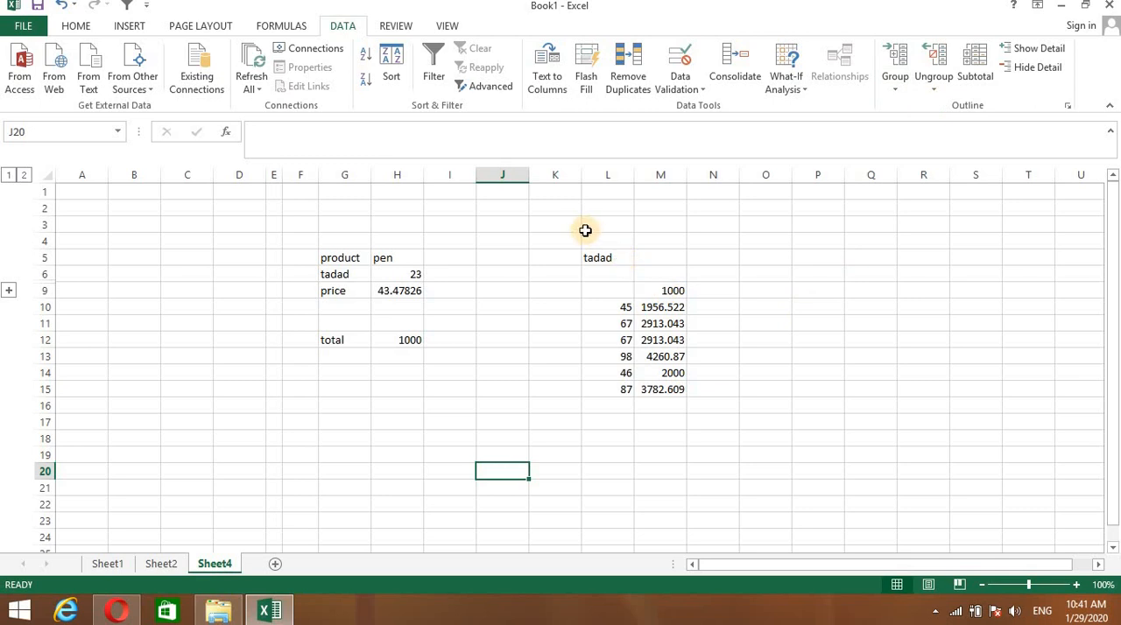
# - Group L3:M17 by columns, and test the group by collapsing and expanding it
pyautogui.moveTo(585, 230); pyautogui.dragTo(664, 422)
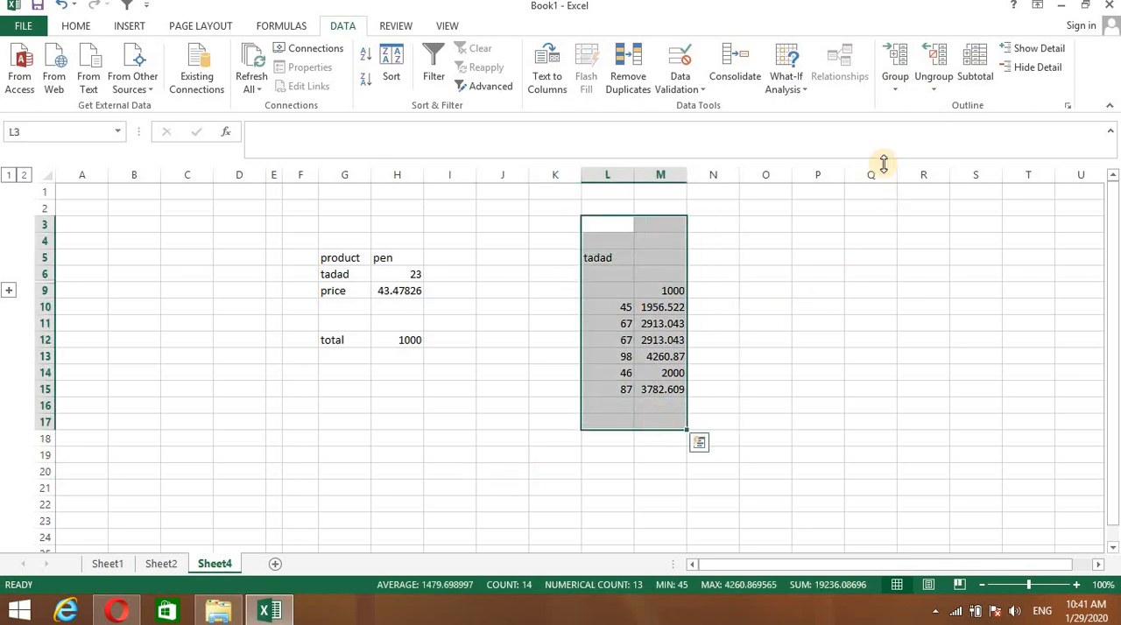
pyautogui.click(895, 61)
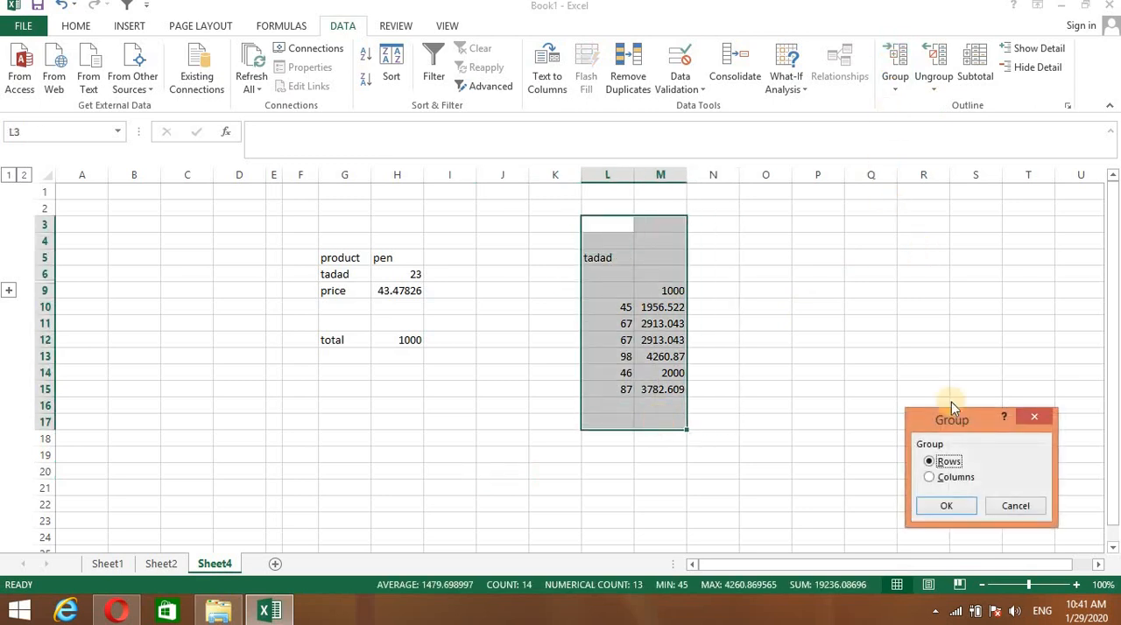
pyautogui.click(932, 479)
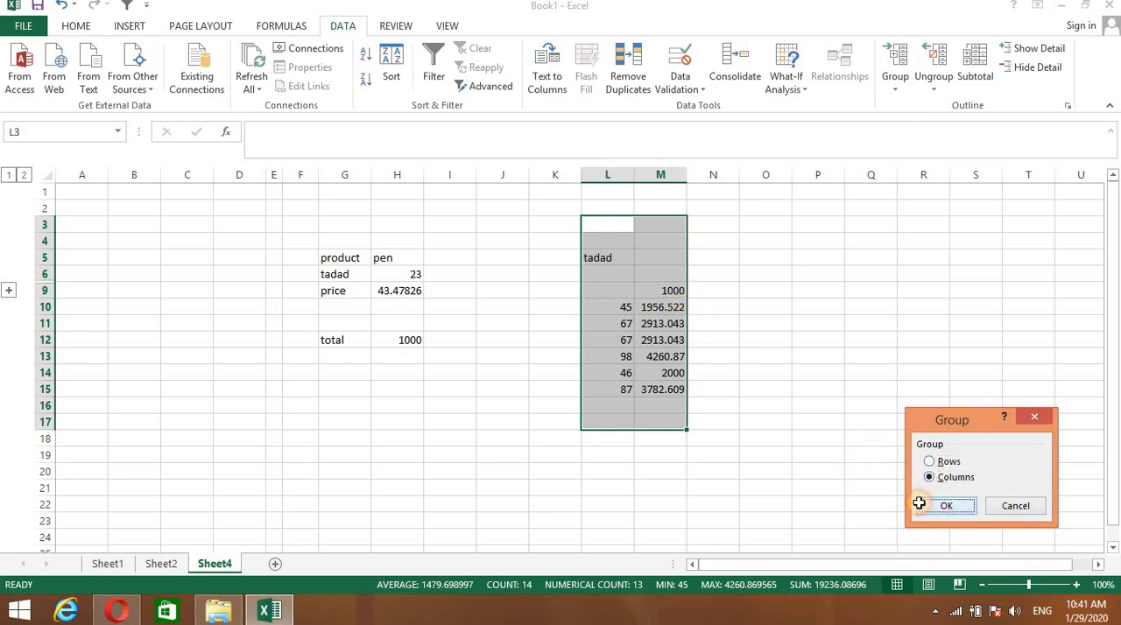
pyautogui.click(929, 507)
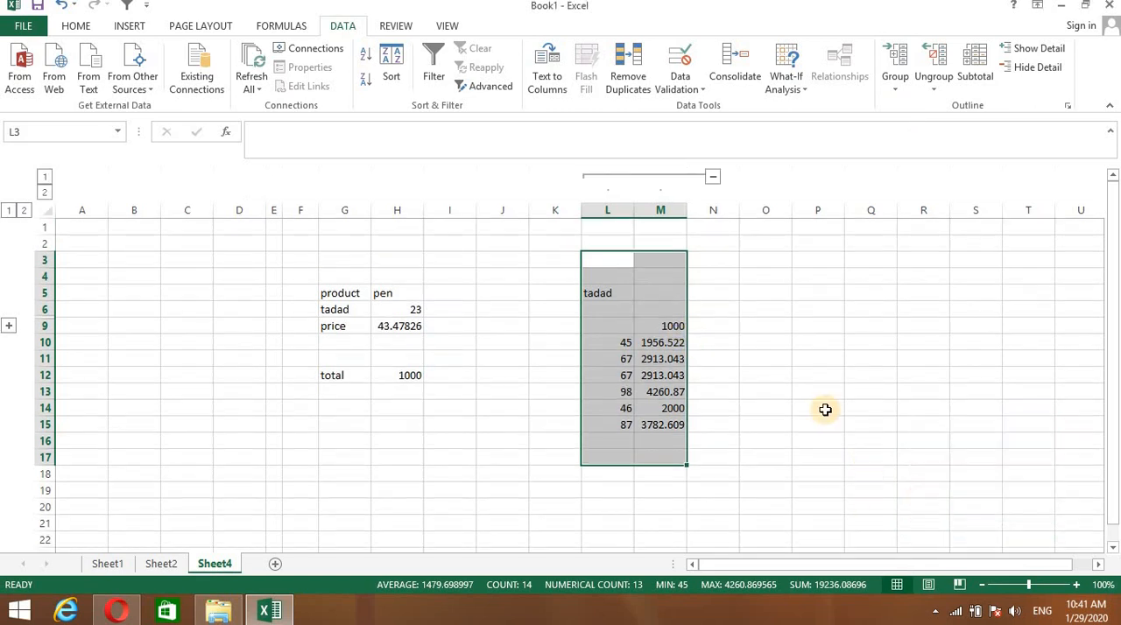
pyautogui.click(714, 179)
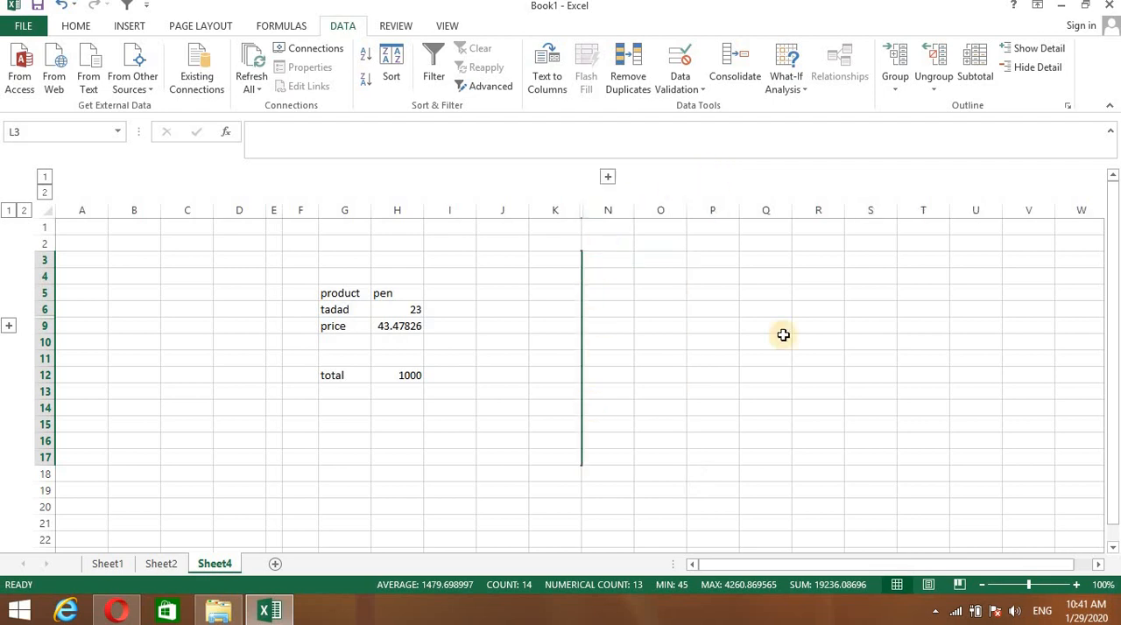
pyautogui.click(609, 178)
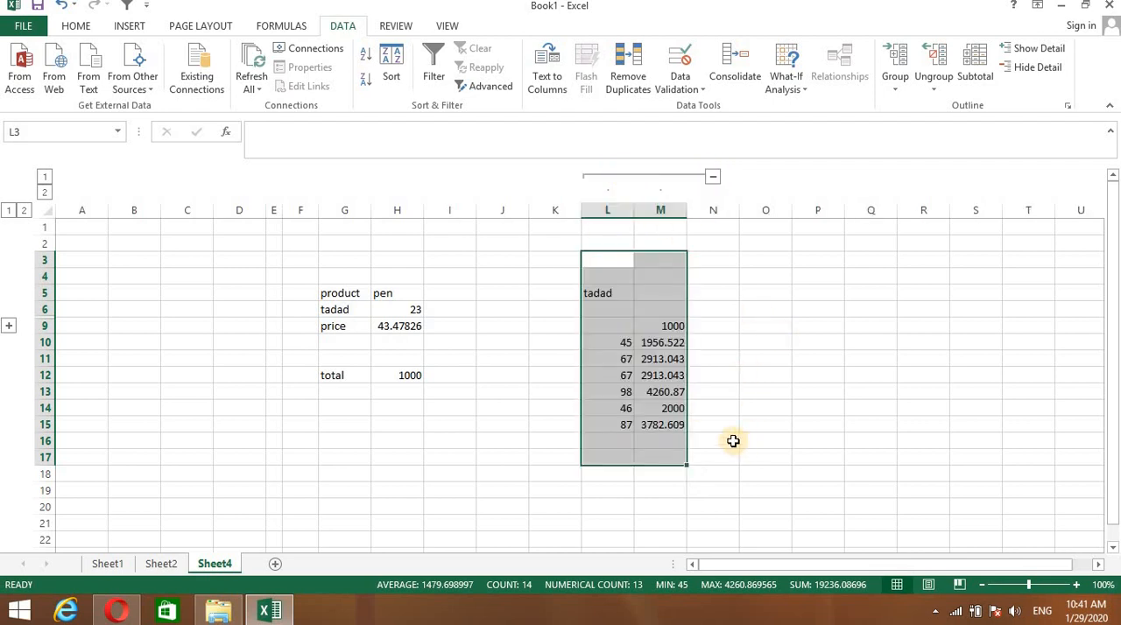
# - Show the detail of collapsed rows 7:8, and test the L:M column group by collapsing and expanding it
pyautogui.click(712, 178)
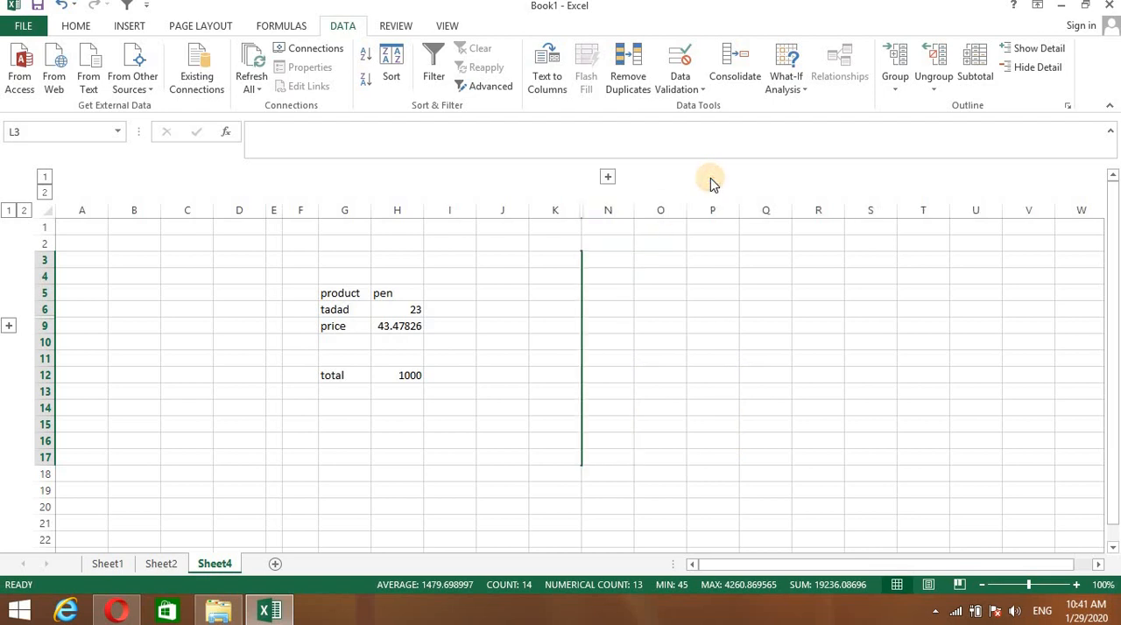
pyautogui.click(1058, 50)
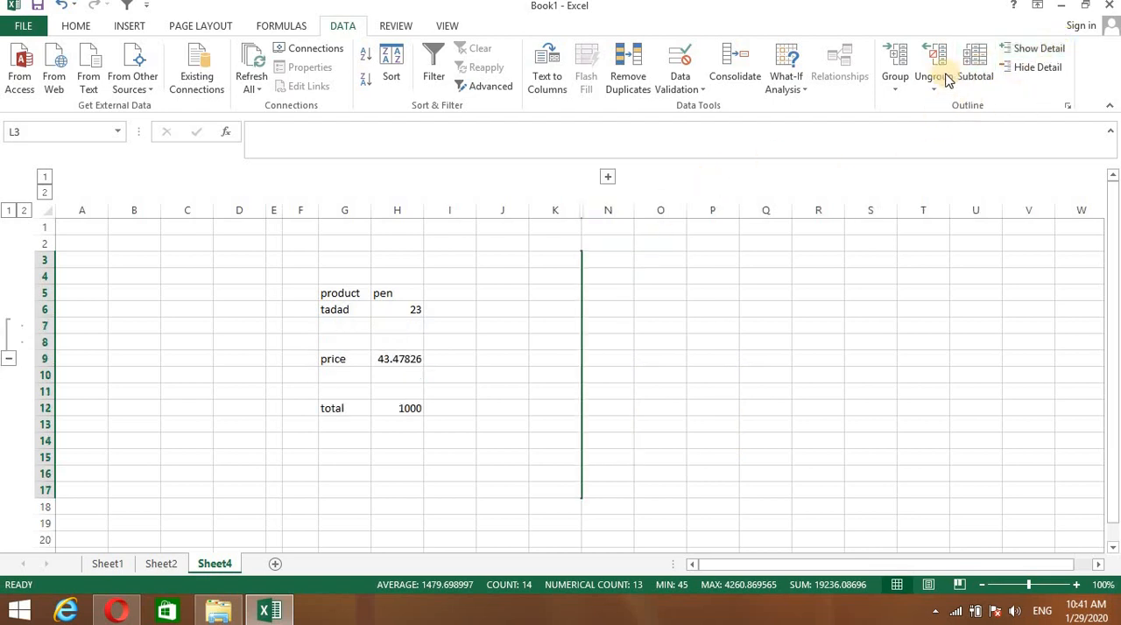
pyautogui.click(896, 65)
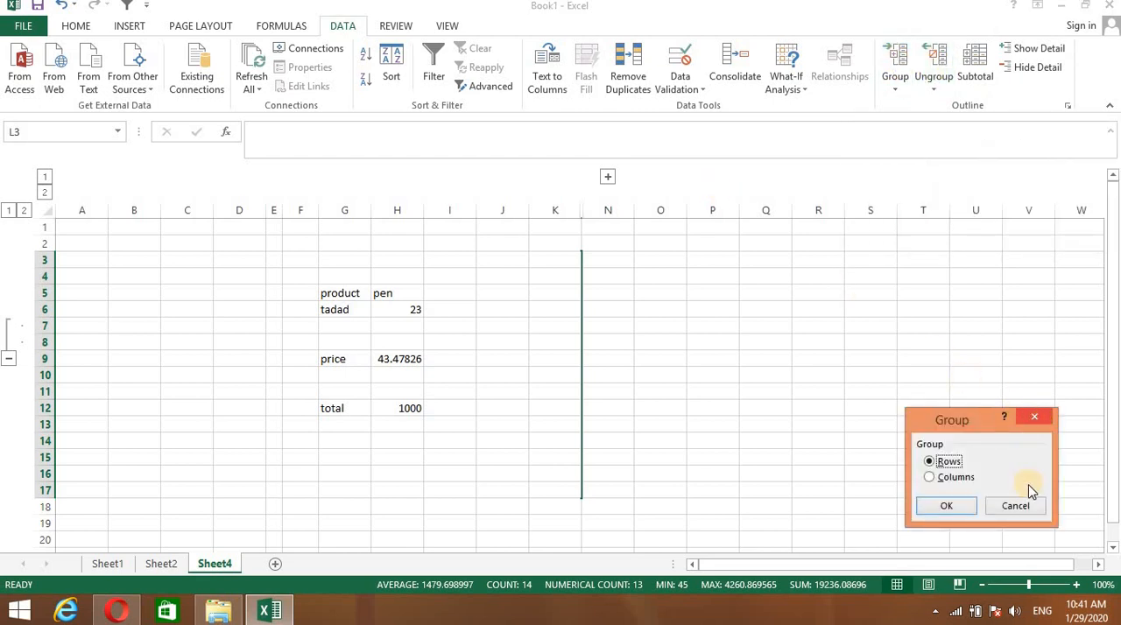
pyautogui.click(1030, 506)
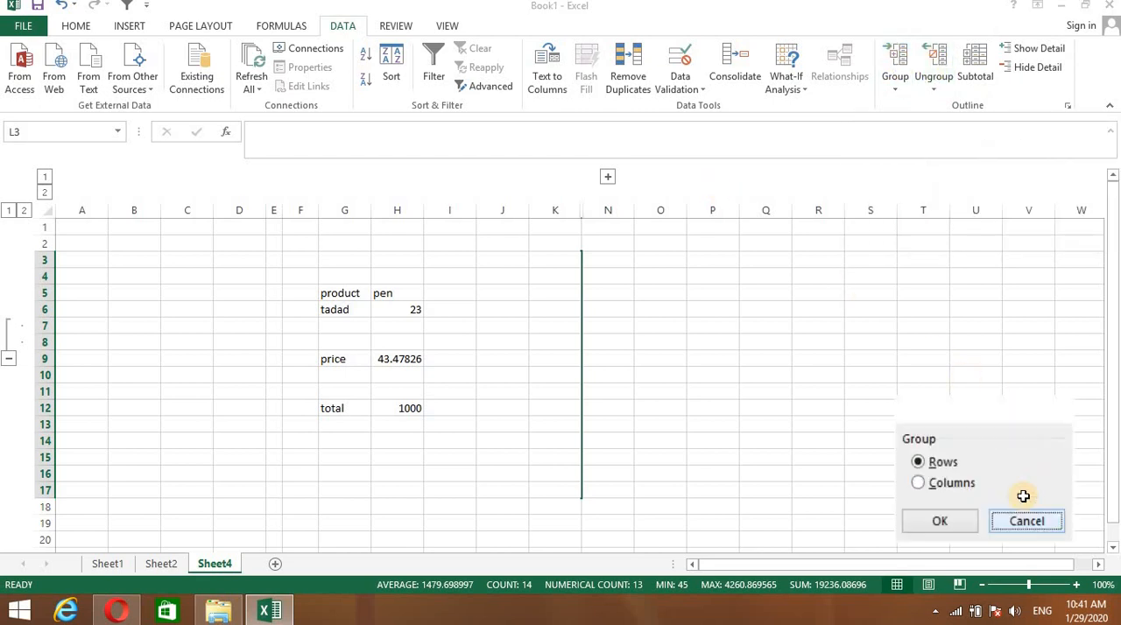
pyautogui.click(608, 177)
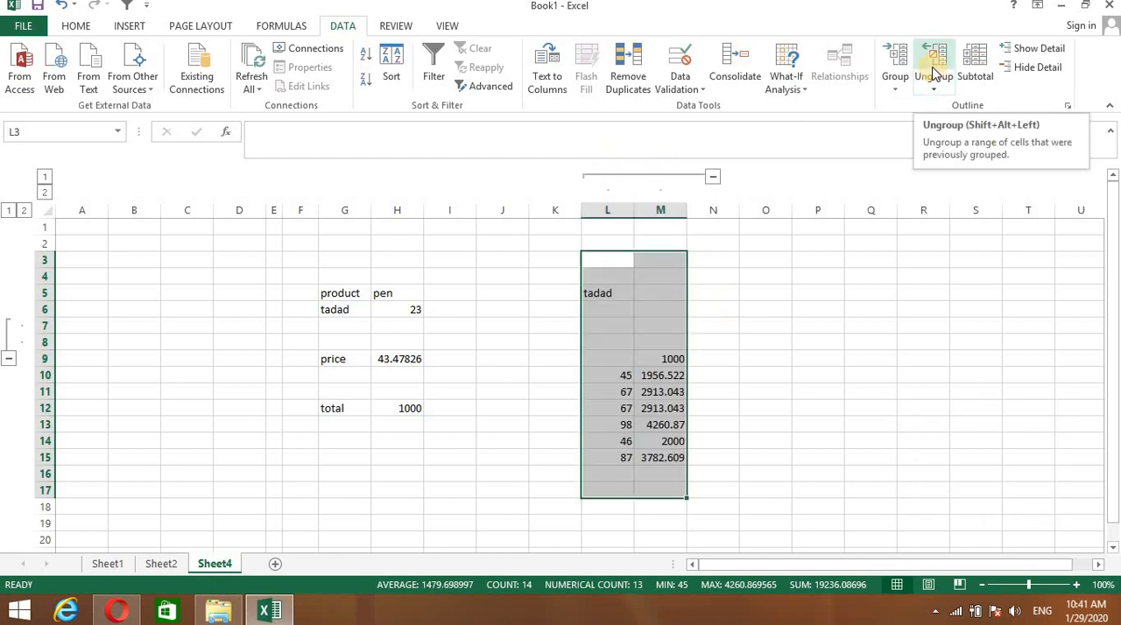
# - Ungroup the selected range L3:M17 by columns to remove the outline from columns L and M
pyautogui.click(934, 72)
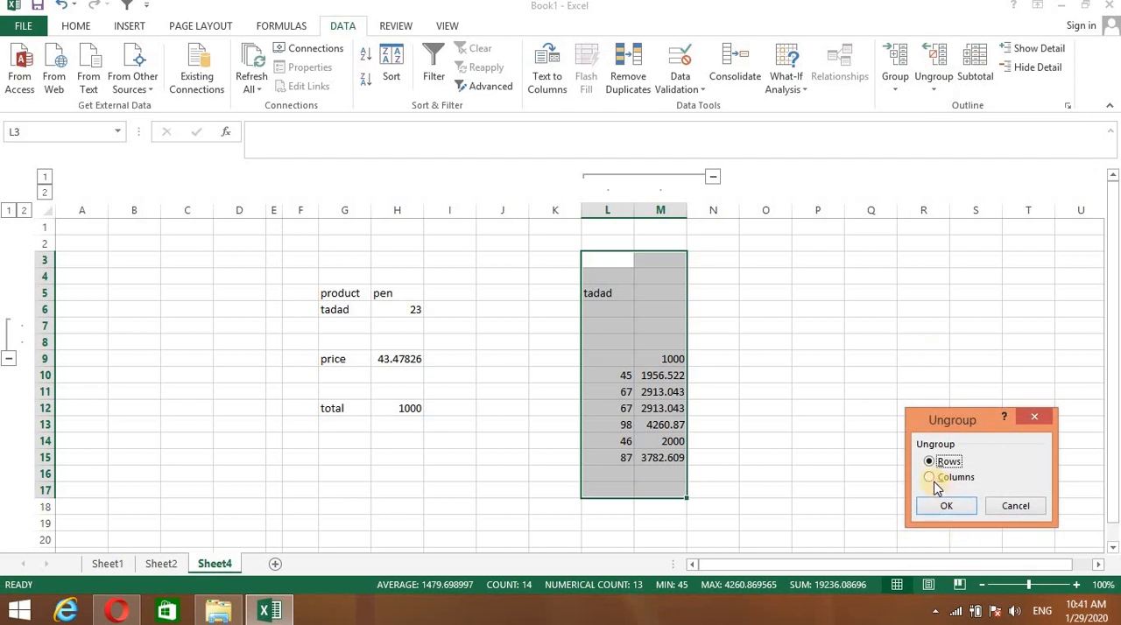
pyautogui.click(930, 477)
pyautogui.click(942, 506)
pyautogui.click(795, 361)
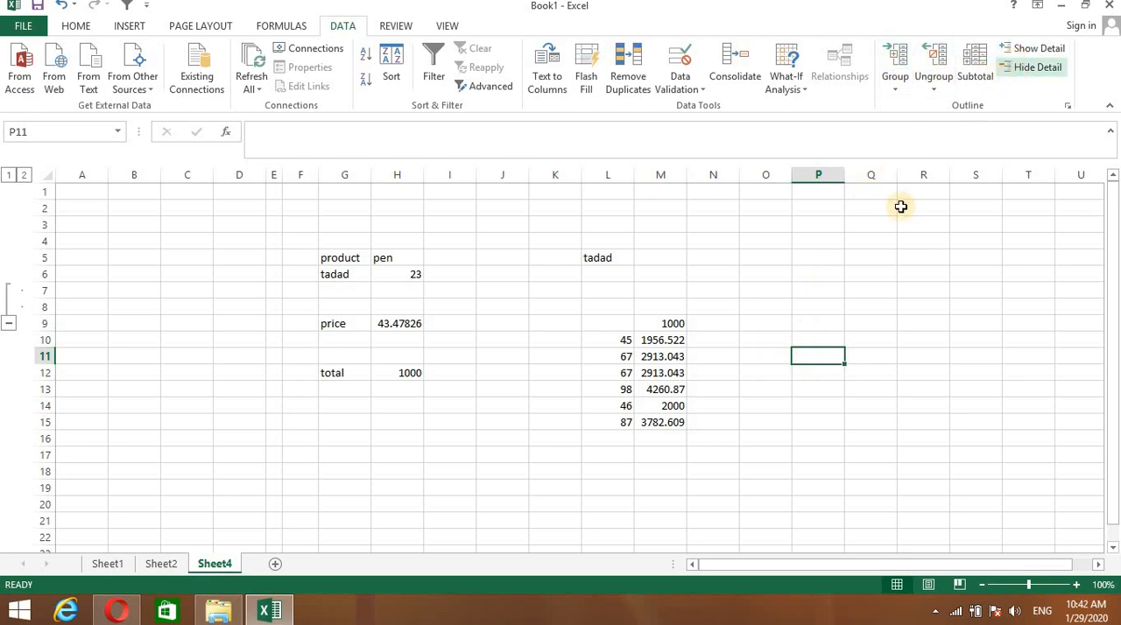
# - Group the range L4:M16 by rows as an outer level around the existing row group
pyautogui.moveTo(584, 249); pyautogui.dragTo(680, 442)
pyautogui.click(896, 70)
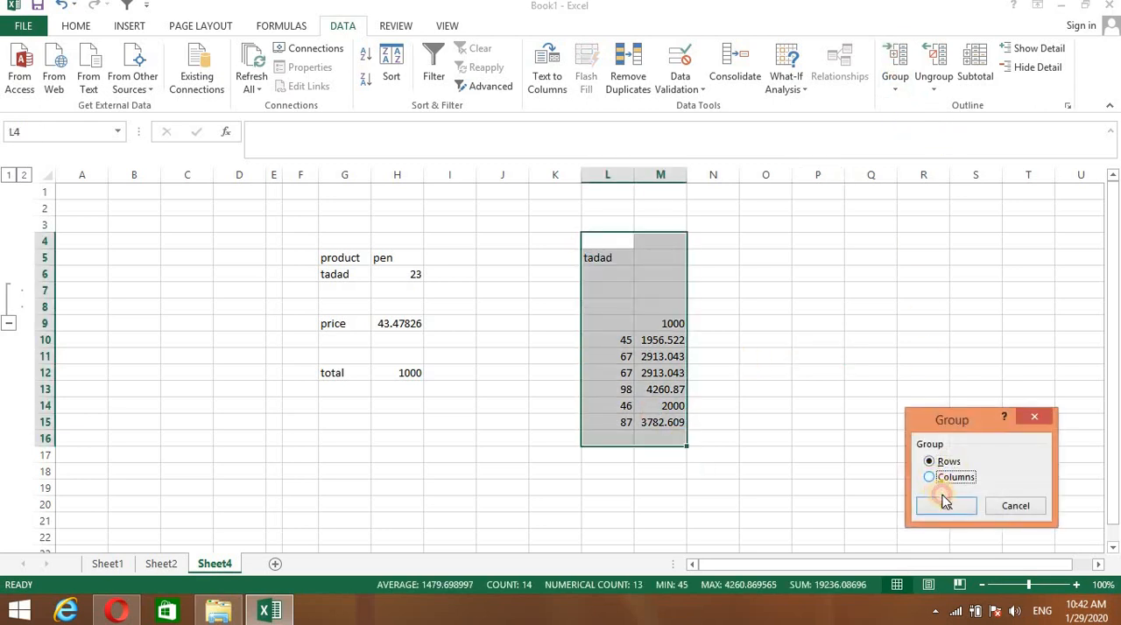
pyautogui.click(938, 507)
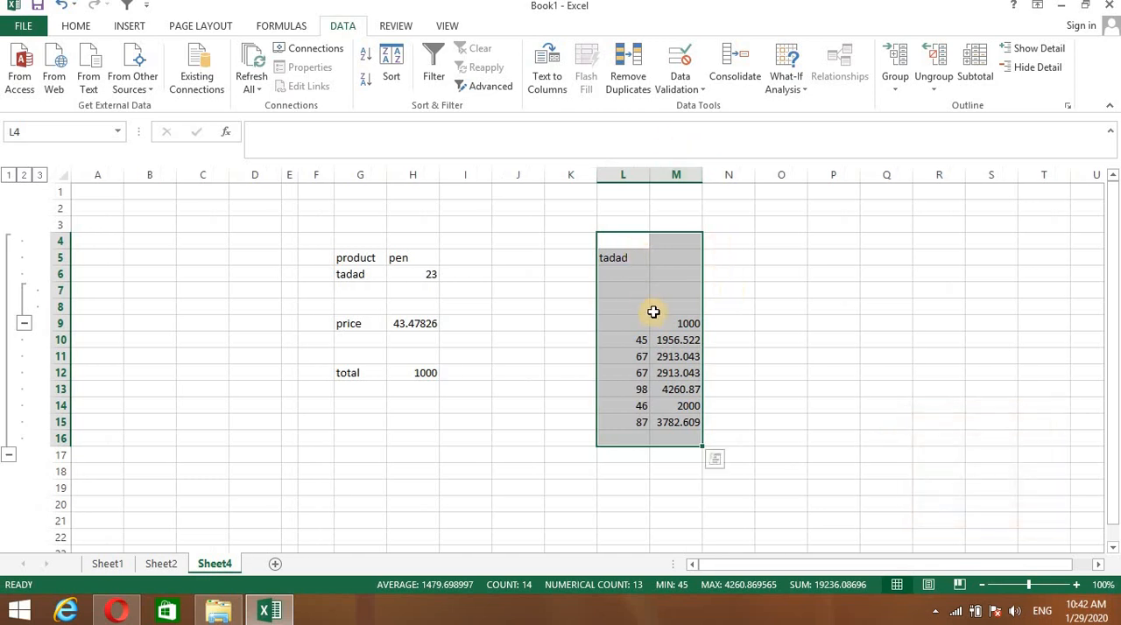
pyautogui.click(744, 275)
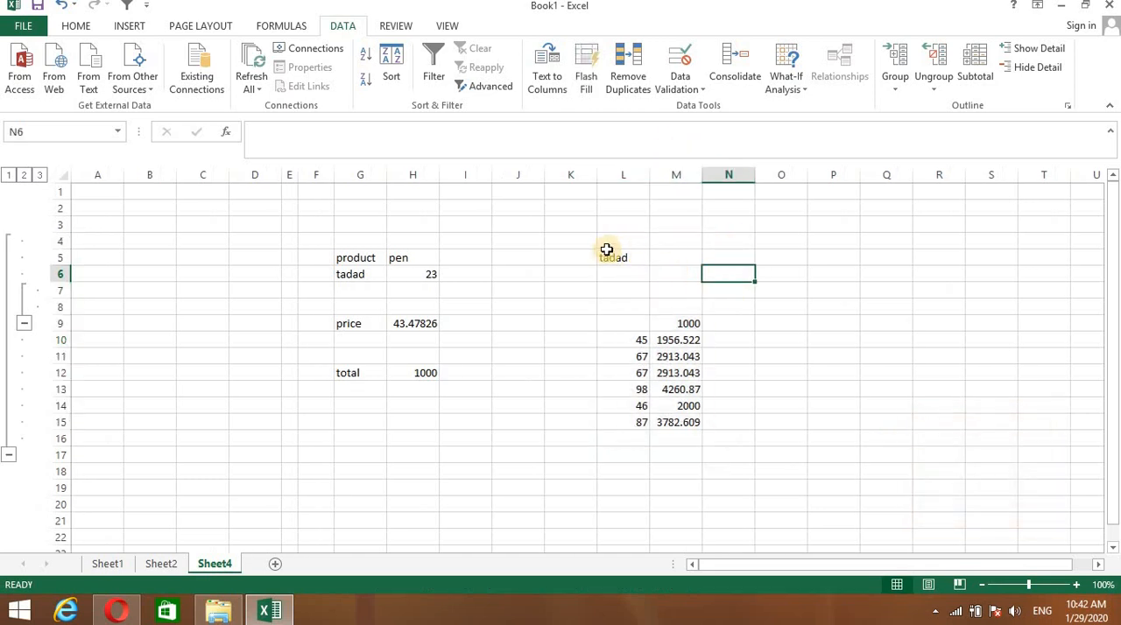
# - Group the range L4:M17 by columns so columns L and M form a collapsible group
pyautogui.moveTo(602, 244); pyautogui.dragTo(691, 453)
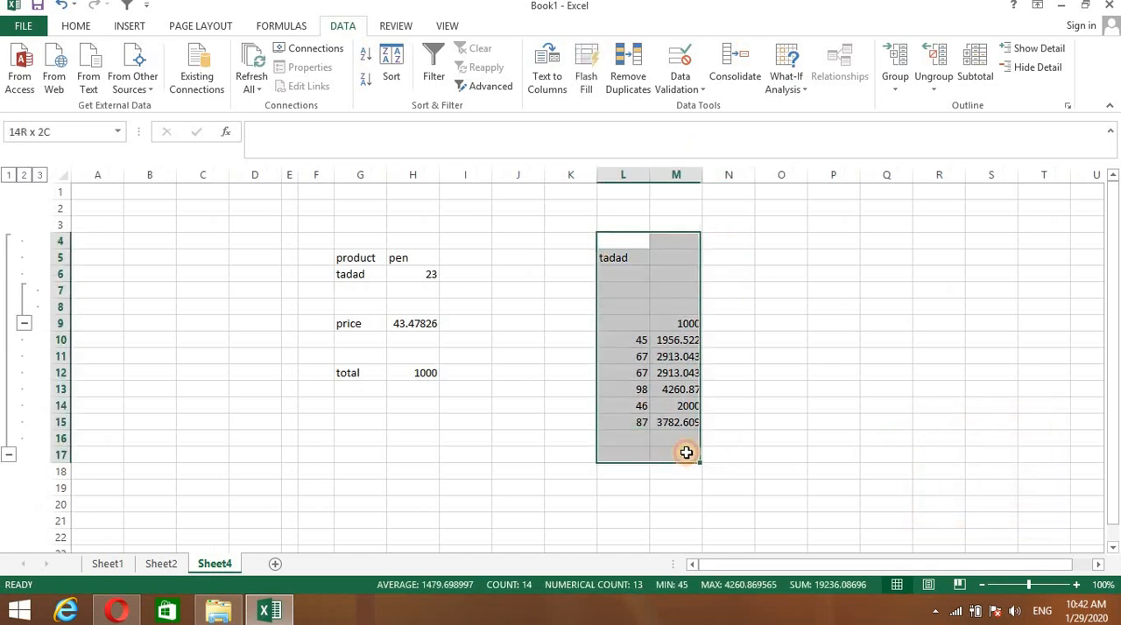
pyautogui.click(898, 77)
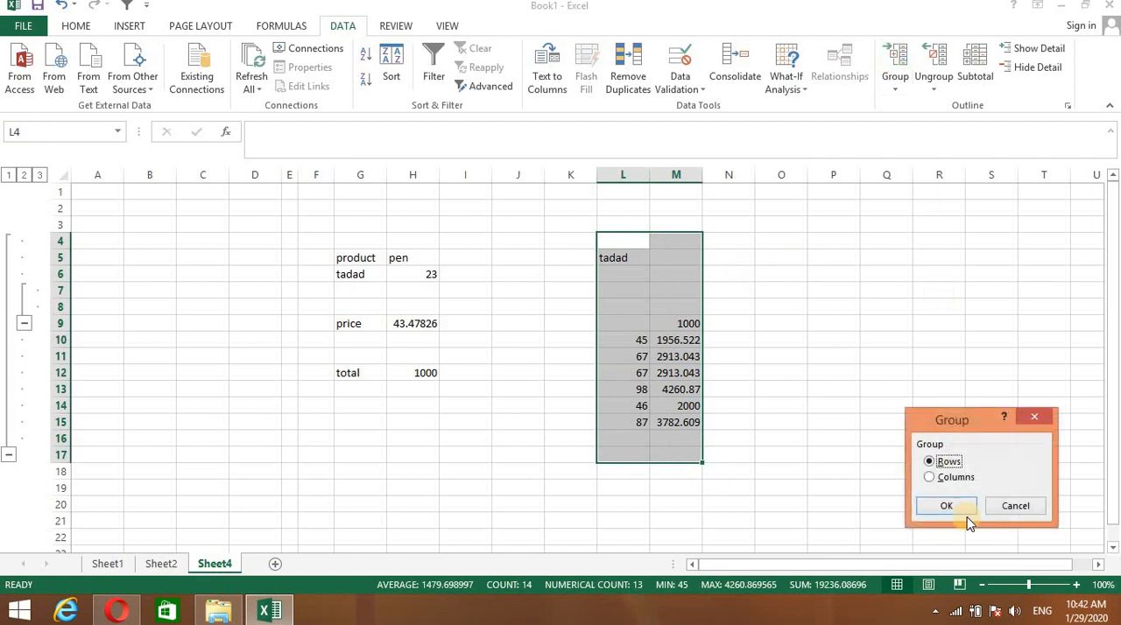
pyautogui.click(931, 478)
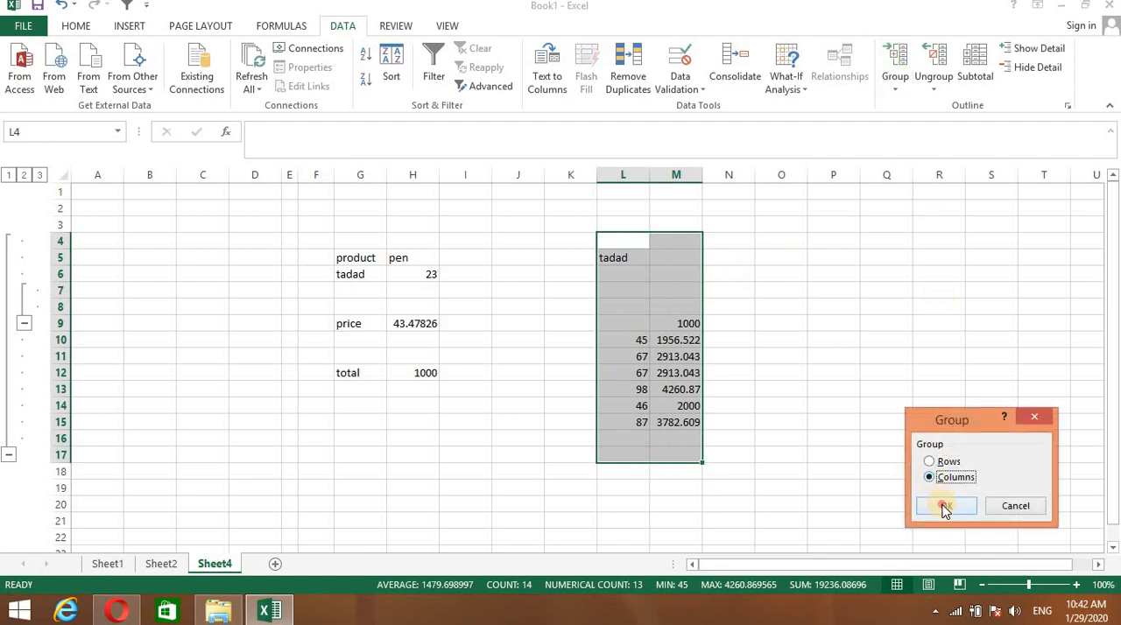
pyautogui.click(945, 507)
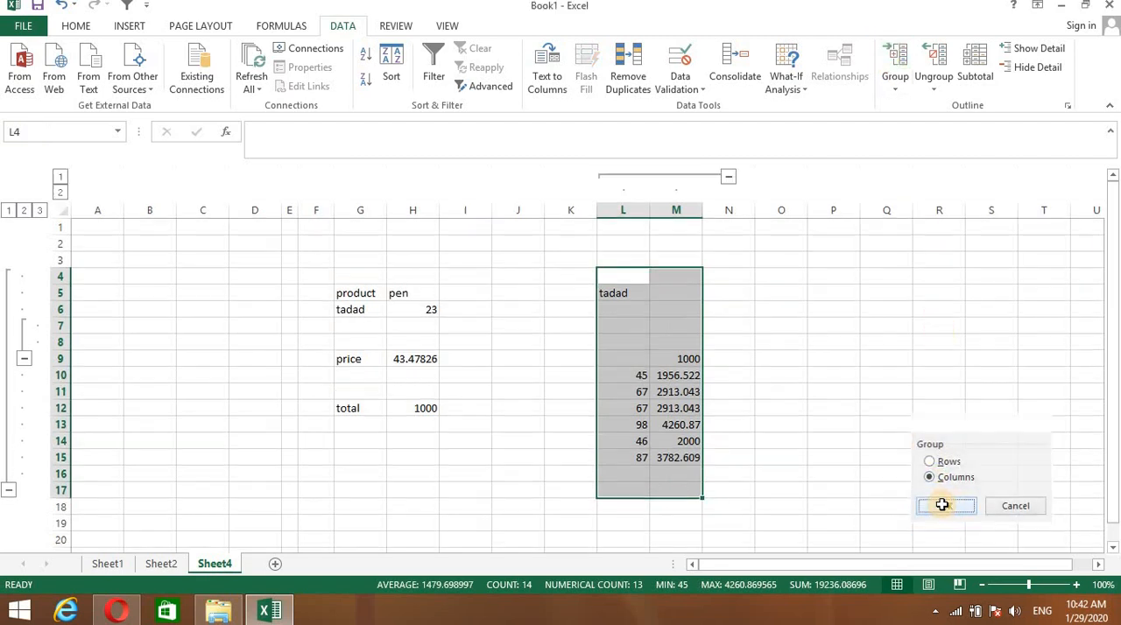
pyautogui.click(796, 203)
# - From cell L5, hide the detail of its row and column groups, and show the detail again
pyautogui.click(633, 292)
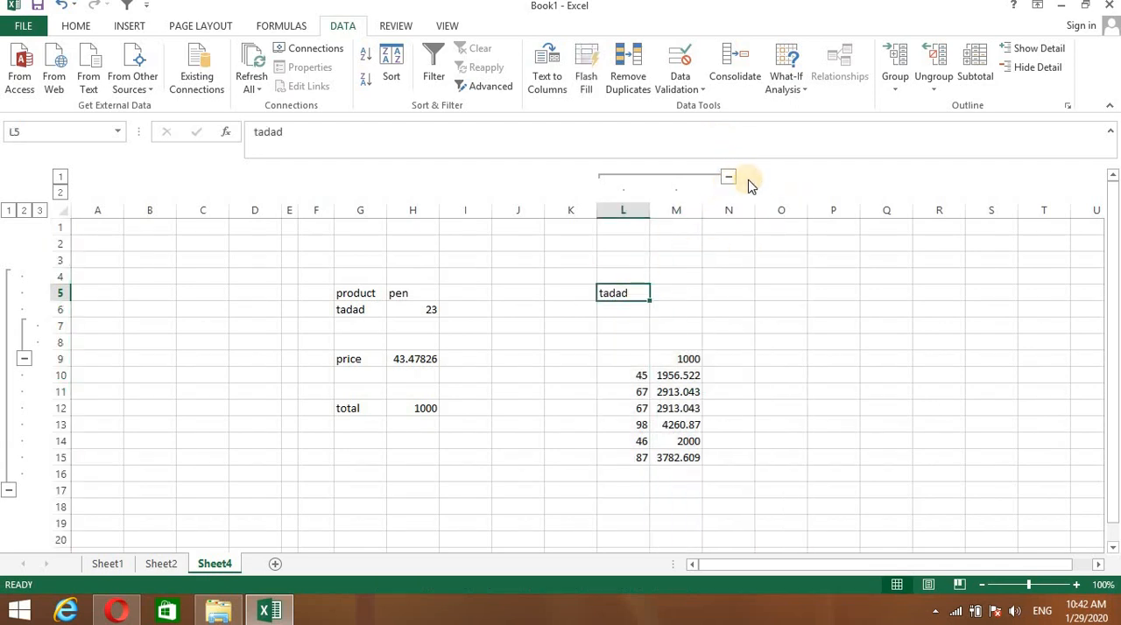
pyautogui.click(1016, 68)
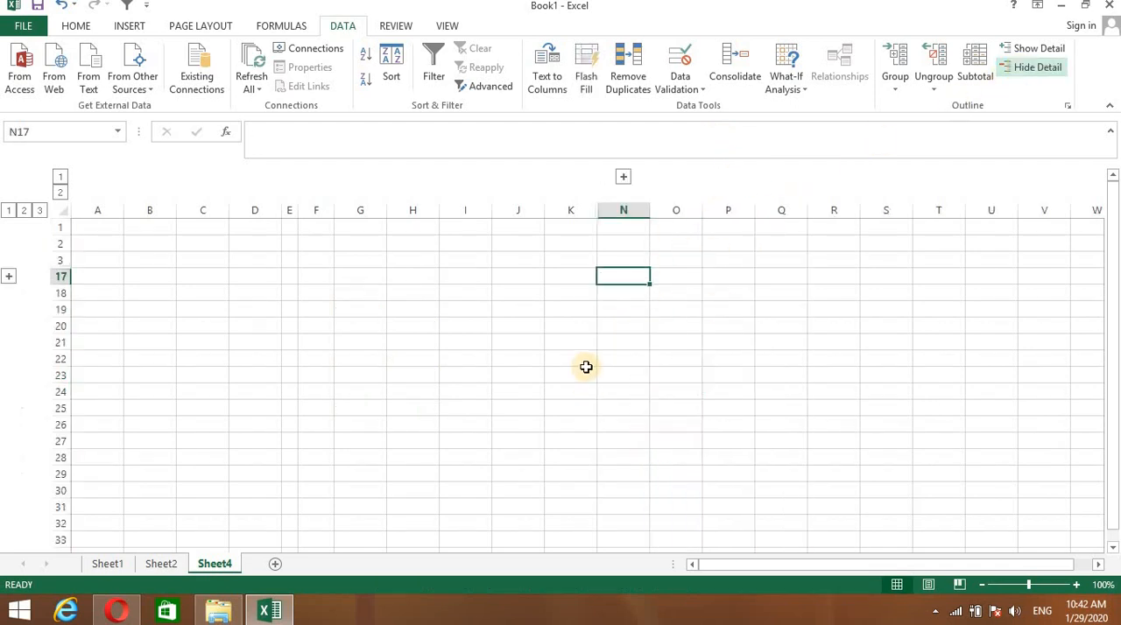
pyautogui.click(1032, 52)
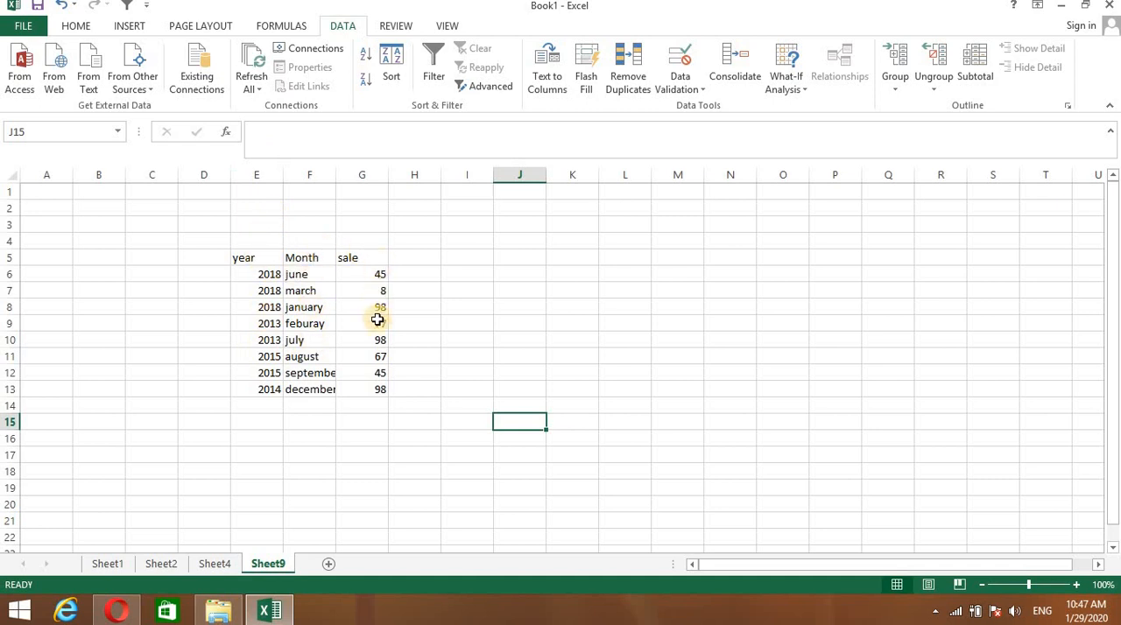
# - Add subtotals to the sales table E5:G13 at each change in year, using Sum on the sale column with the summary below the data
pyautogui.moveTo(235, 253); pyautogui.dragTo(366, 391)
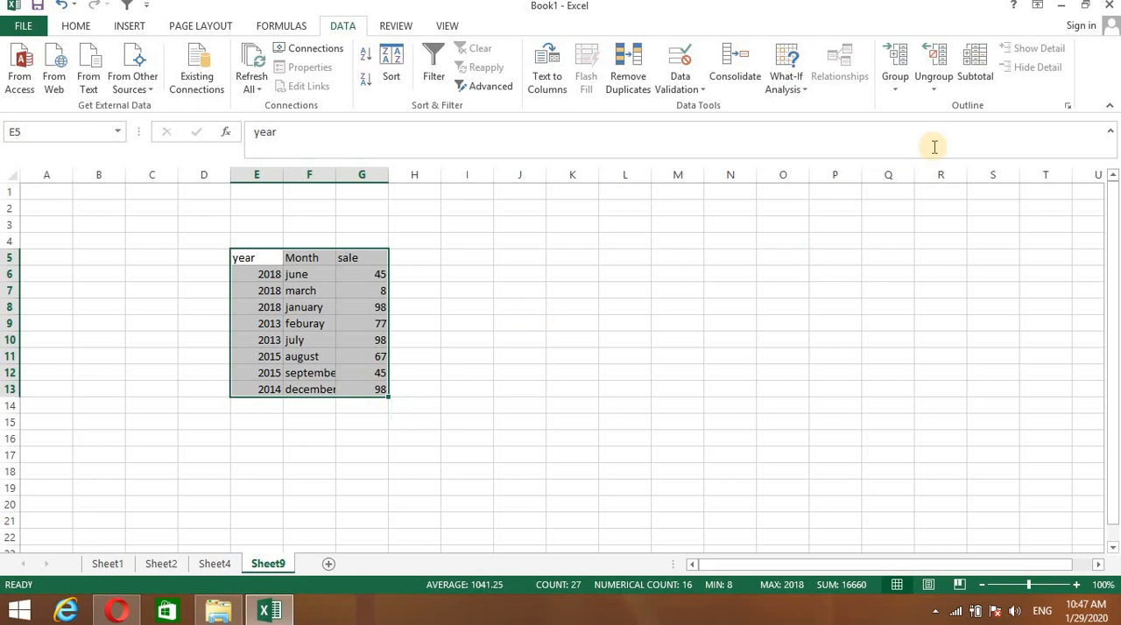
pyautogui.click(974, 72)
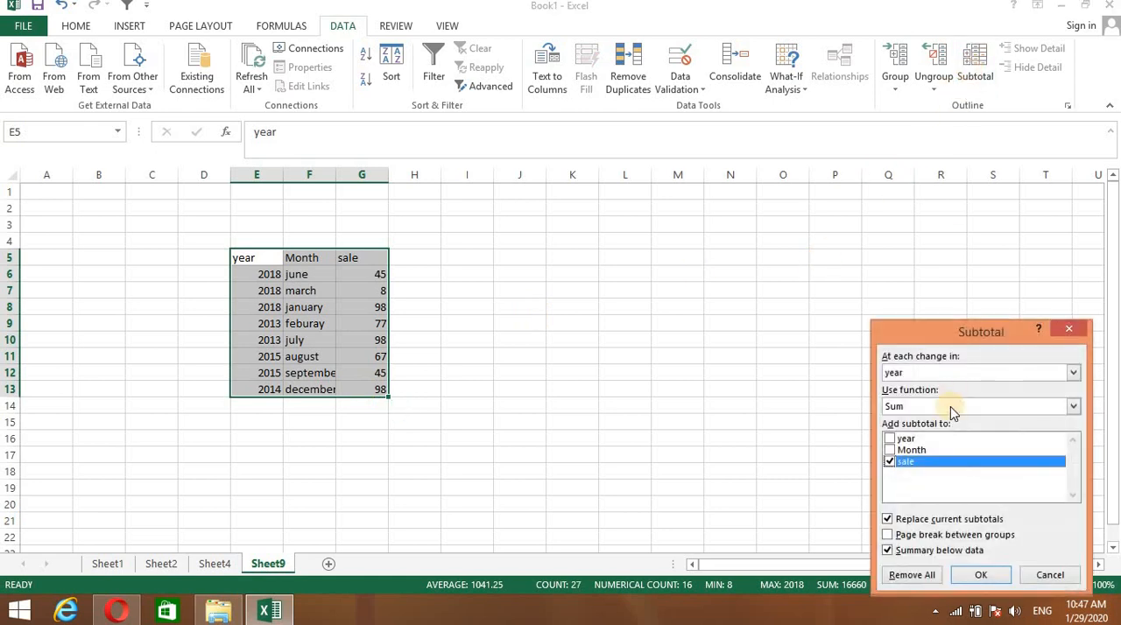
pyautogui.moveTo(925, 338); pyautogui.dragTo(719, 207)
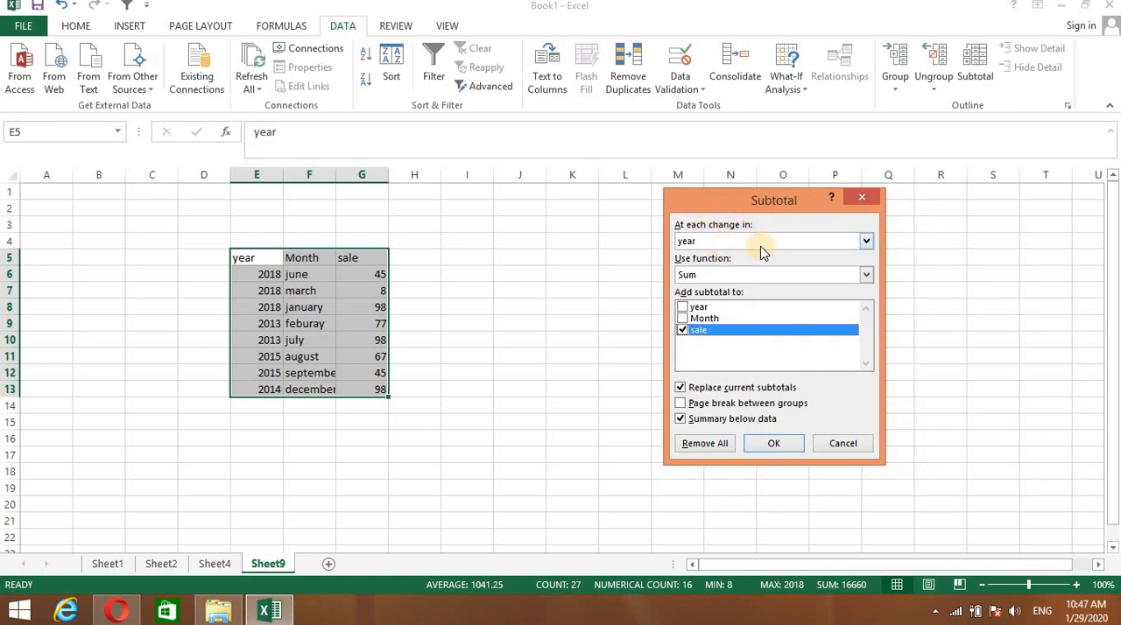
pyautogui.click(866, 242)
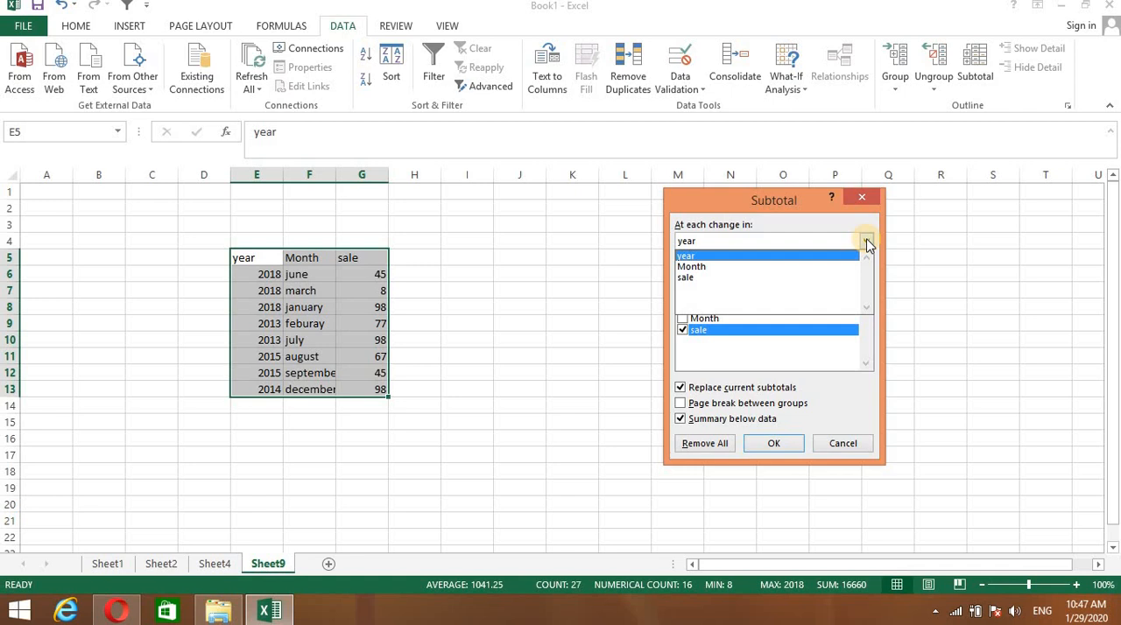
pyautogui.click(866, 242)
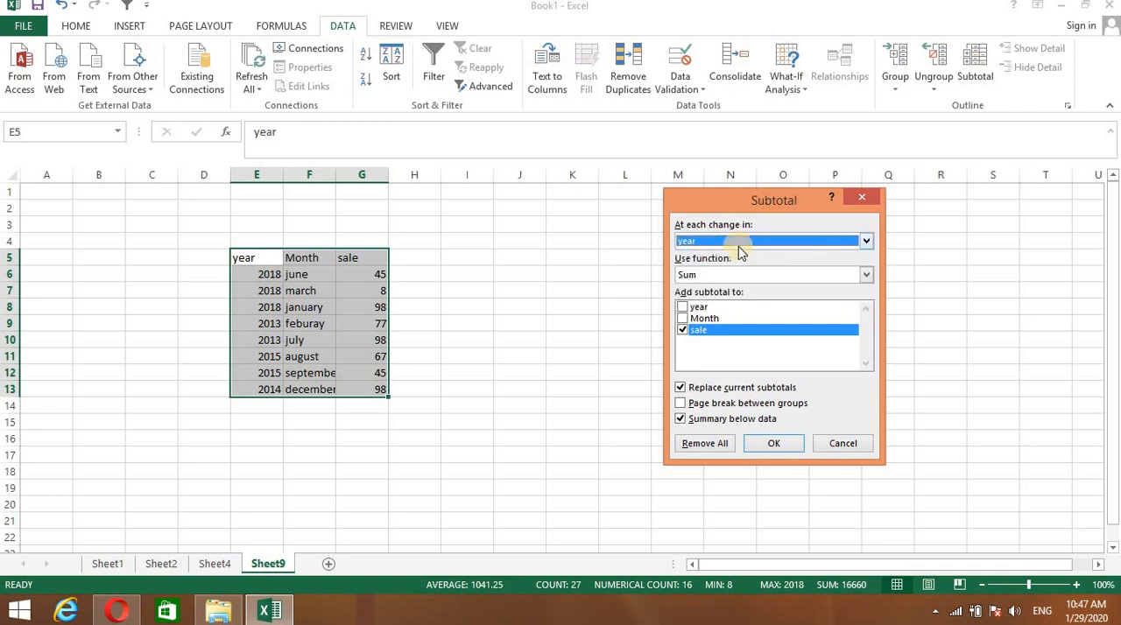
pyautogui.click(868, 275)
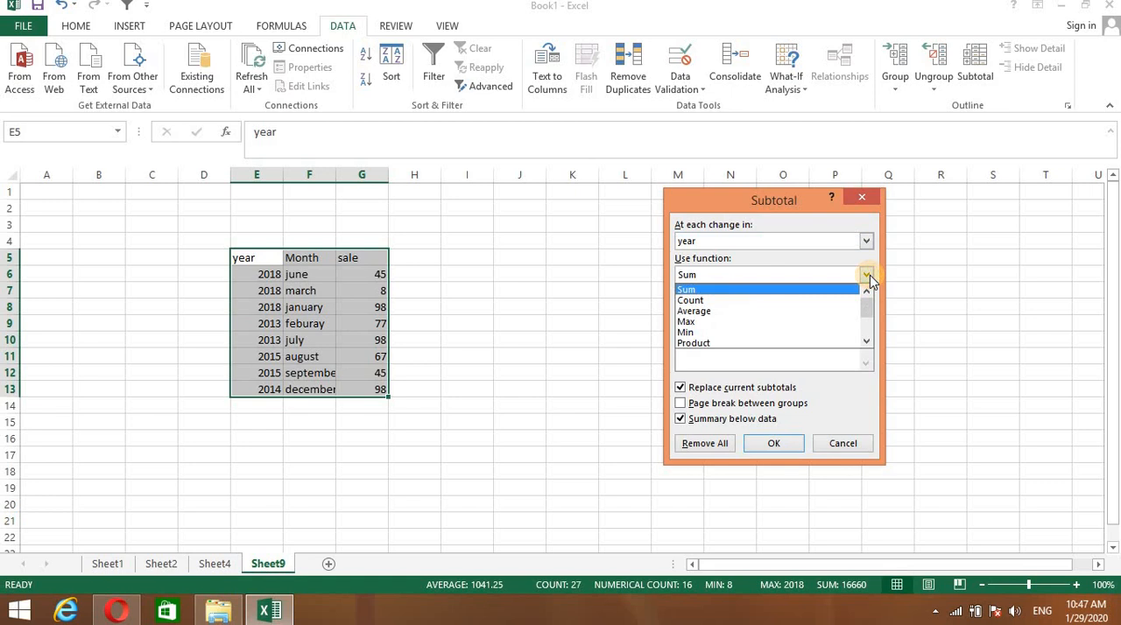
pyautogui.click(870, 275)
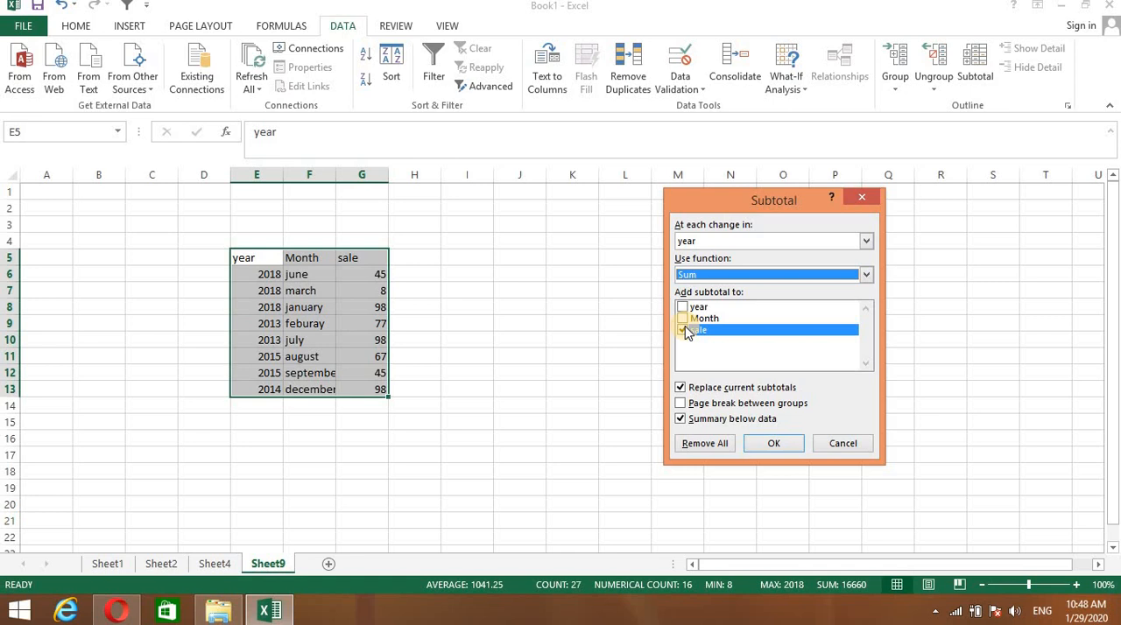
pyautogui.click(769, 444)
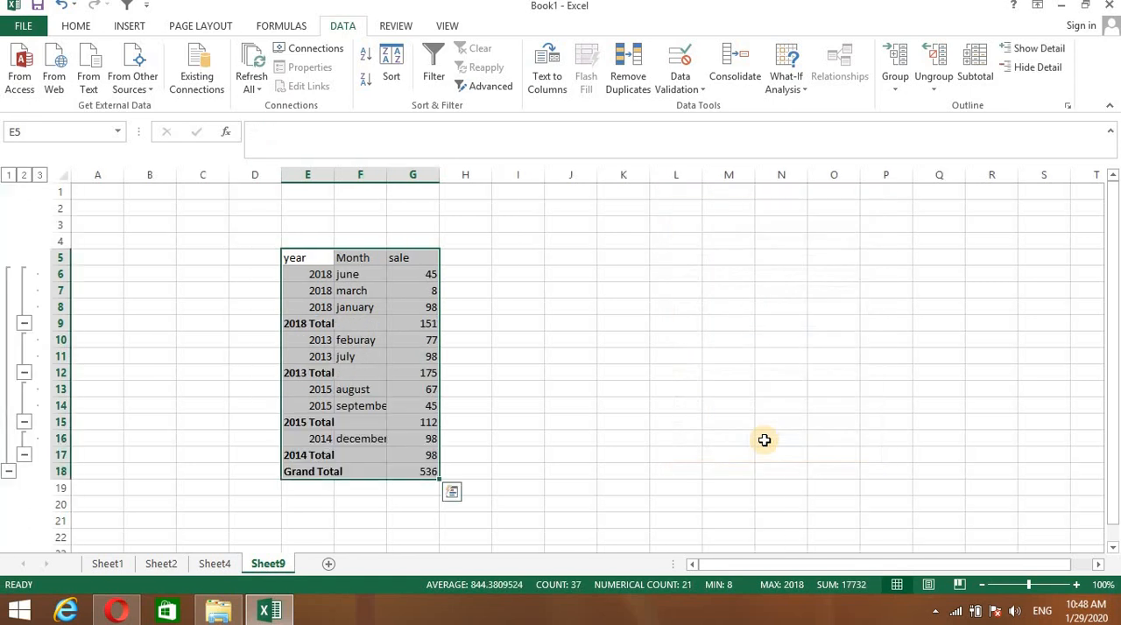
pyautogui.click(675, 408)
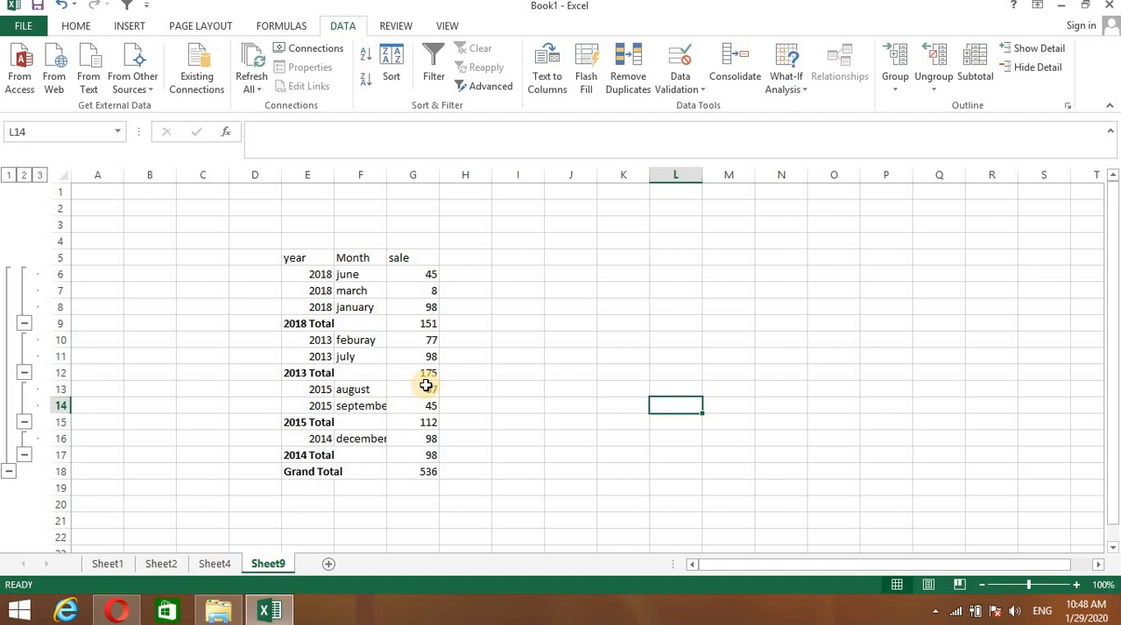
# - Collapse the 2018, 2013, 2015 and 2014 detail rows to their totals, and test the Grand Total group by collapsing and expanding it
pyautogui.click(24, 324)
pyautogui.click(23, 324)
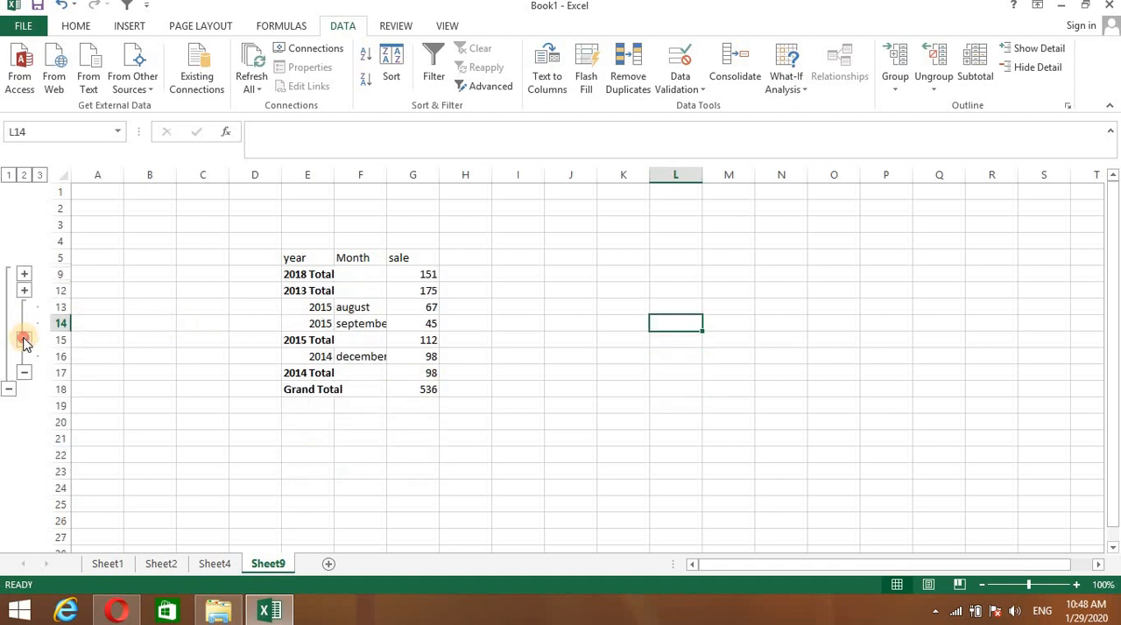
pyautogui.click(24, 340)
pyautogui.click(24, 340)
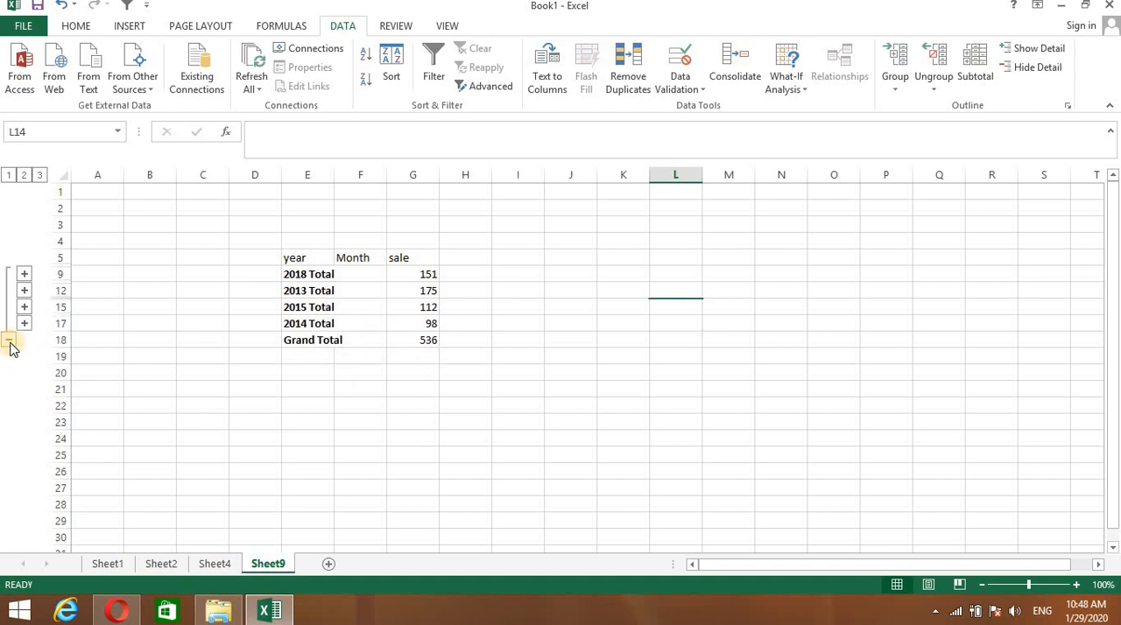
pyautogui.click(10, 343)
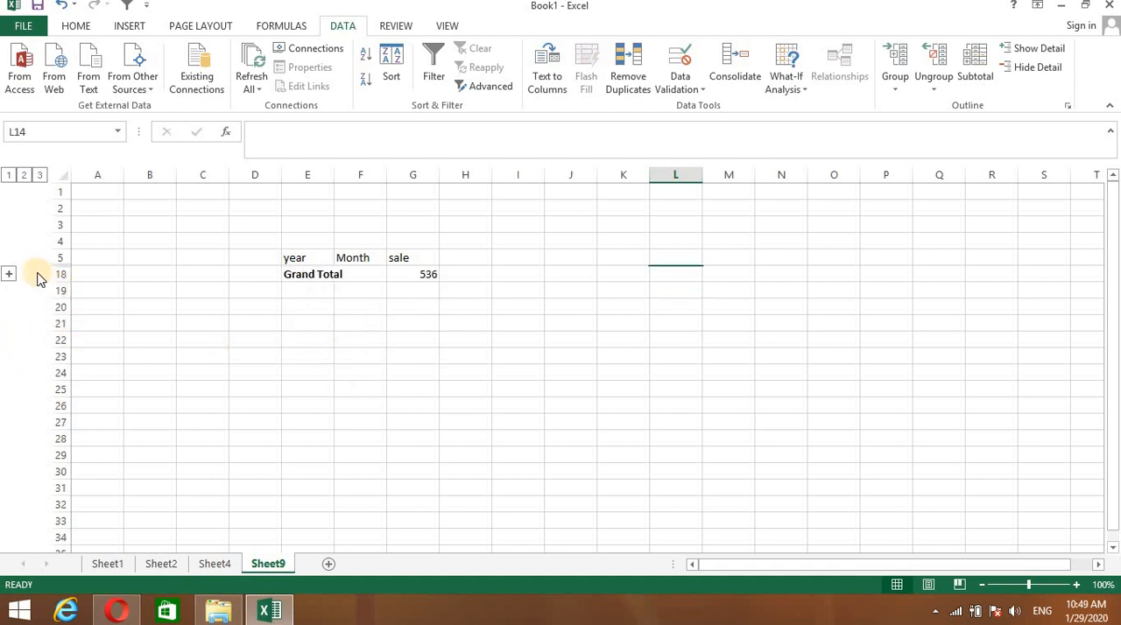
pyautogui.click(10, 274)
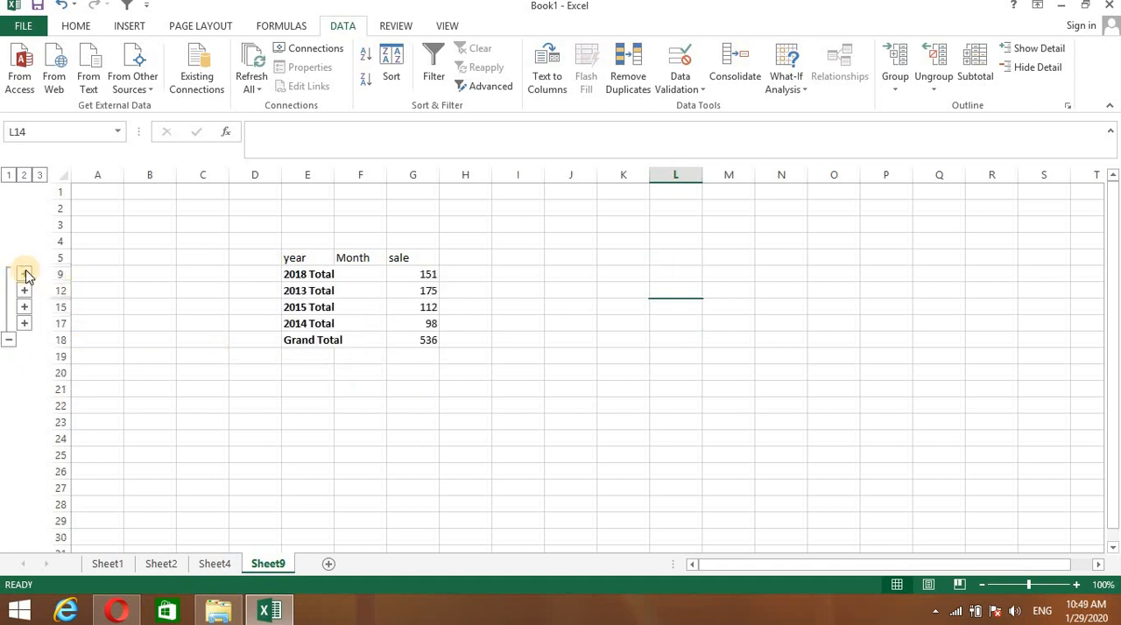